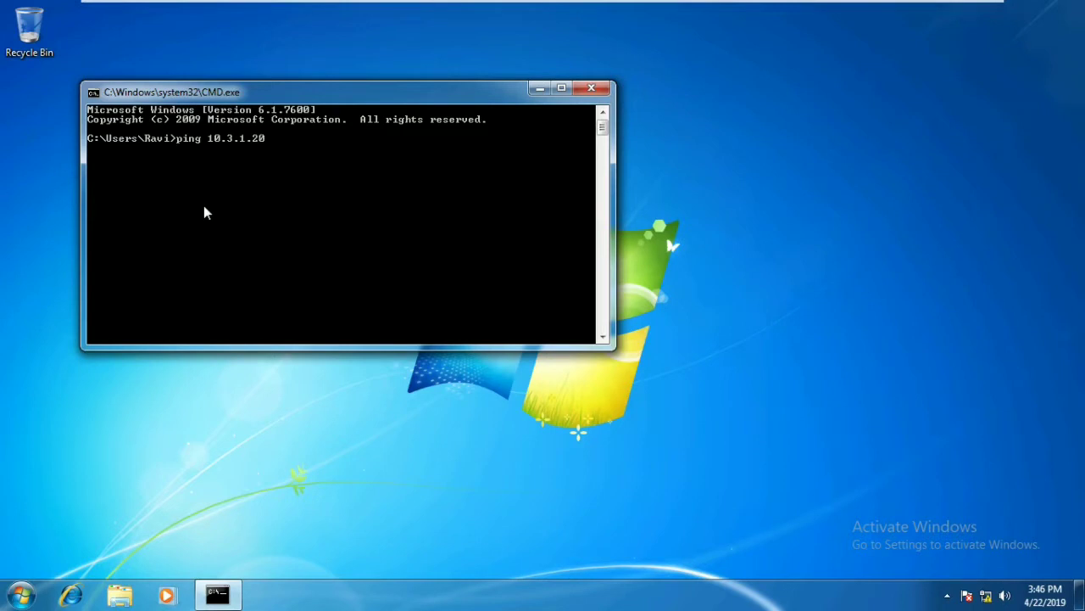
- Run the ping to 10.3.1.201 in Command Prompt
{"action": "key", "text": "Return"}
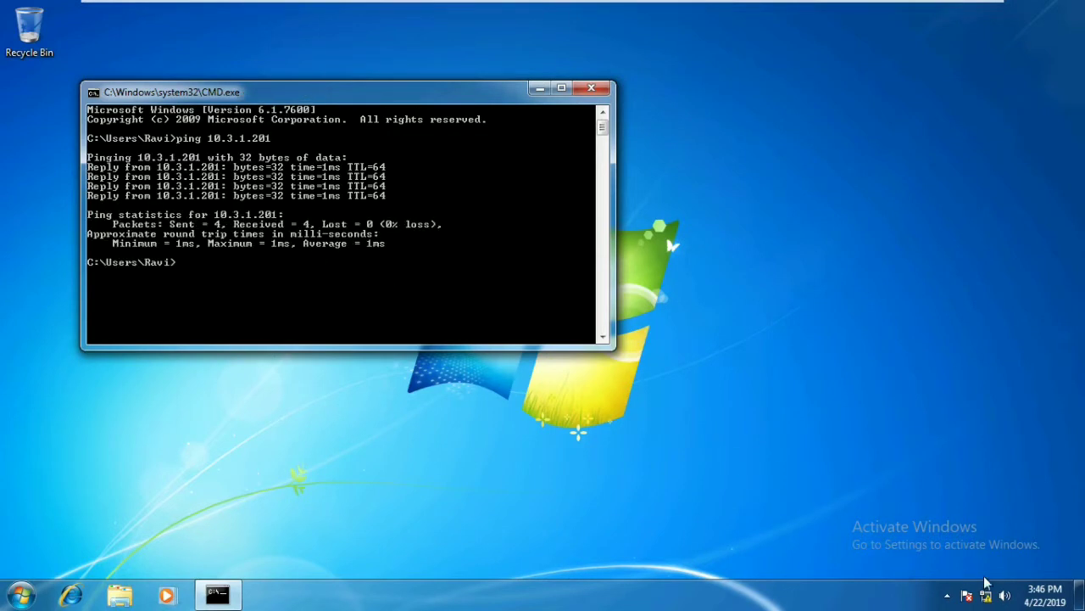
- Open the Local Area Connection's IPv4 properties via Network and Sharing Center
{"action": "right_click", "coordinate": [987, 600]}
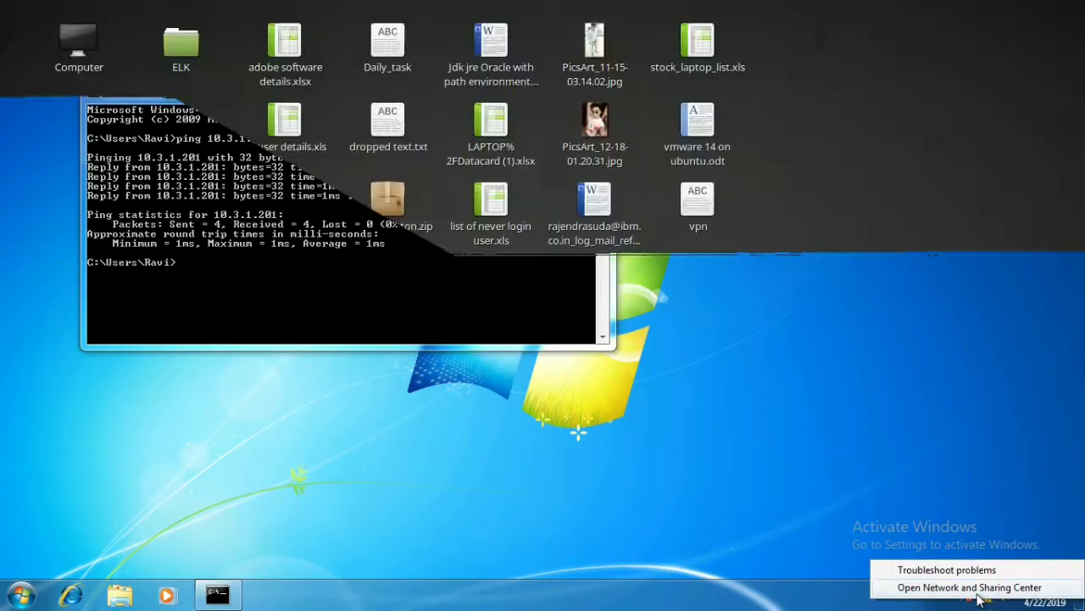
{"action": "left_click", "coordinate": [967, 586]}
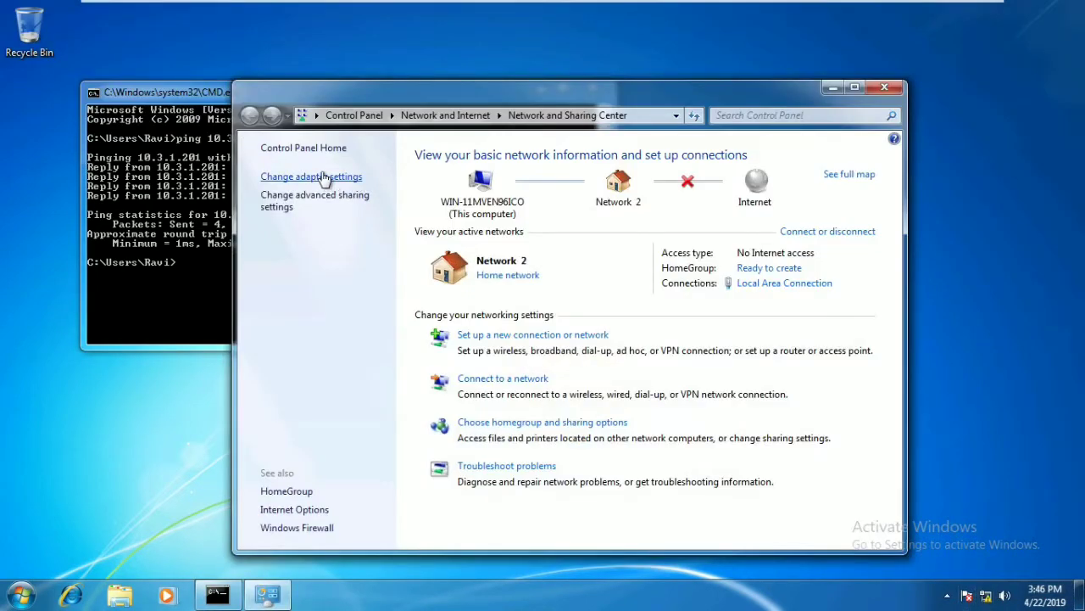
{"action": "left_click", "coordinate": [322, 178]}
{"action": "right_click", "coordinate": [506, 182]}
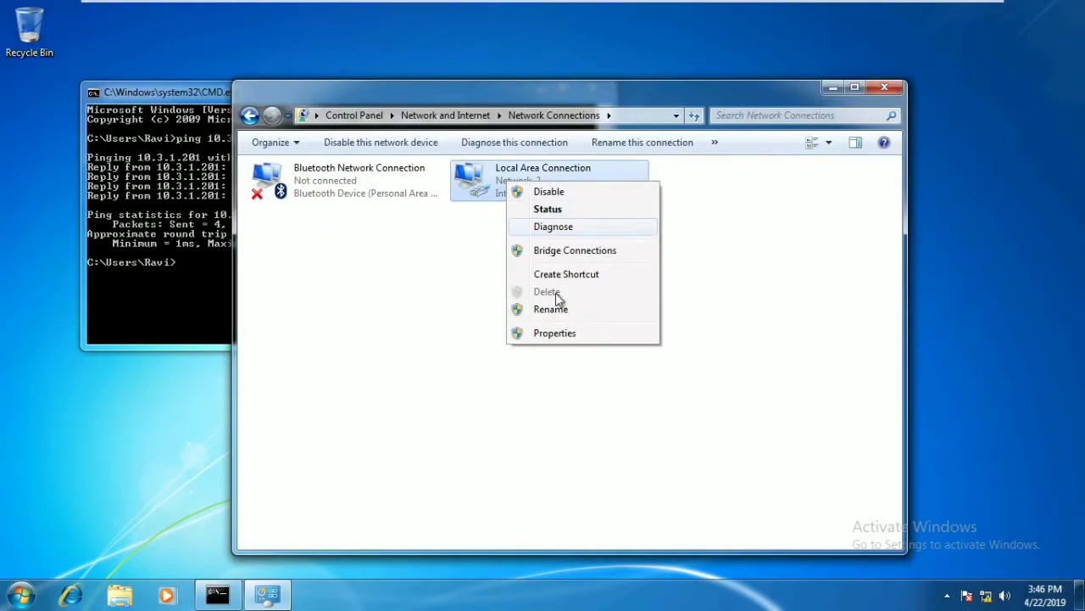
{"action": "left_click", "coordinate": [564, 333]}
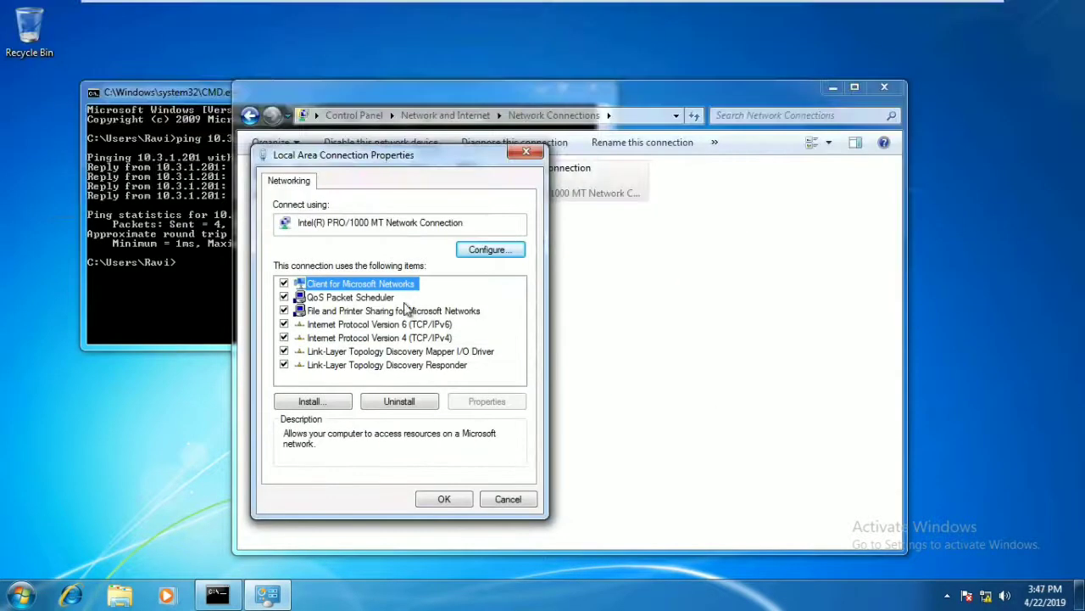
{"action": "left_click", "coordinate": [400, 335]}
{"action": "double_click", "coordinate": [400, 335]}
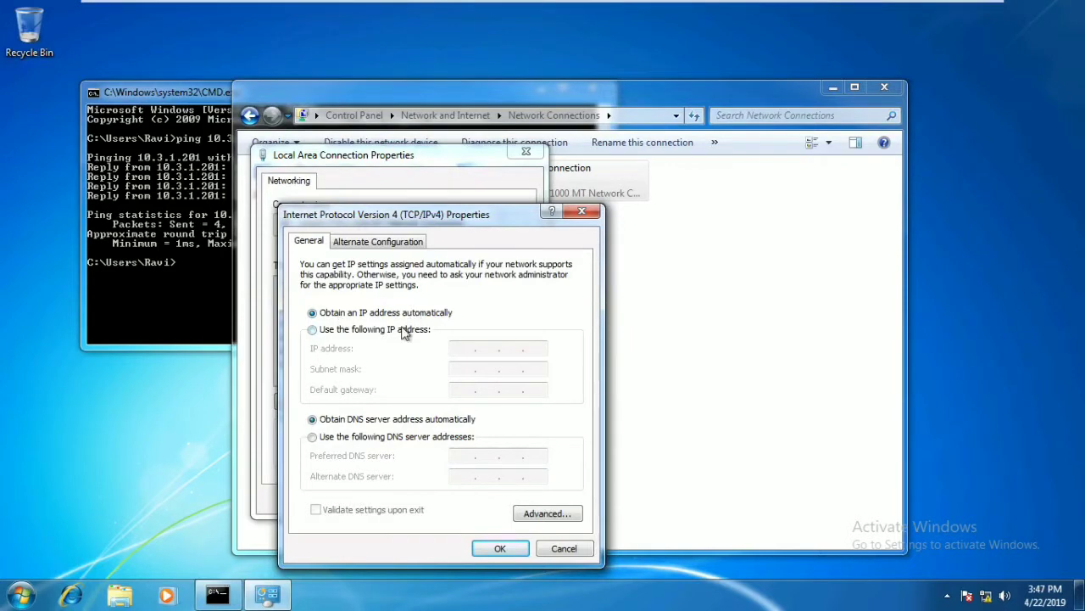
- Set static IP 10.3.1.202, mask 255.255.255.0, gateway 10.3.1.1 and DNS 10.3.1.201
{"action": "left_click", "coordinate": [404, 333]}
{"action": "type", "text": "1"}
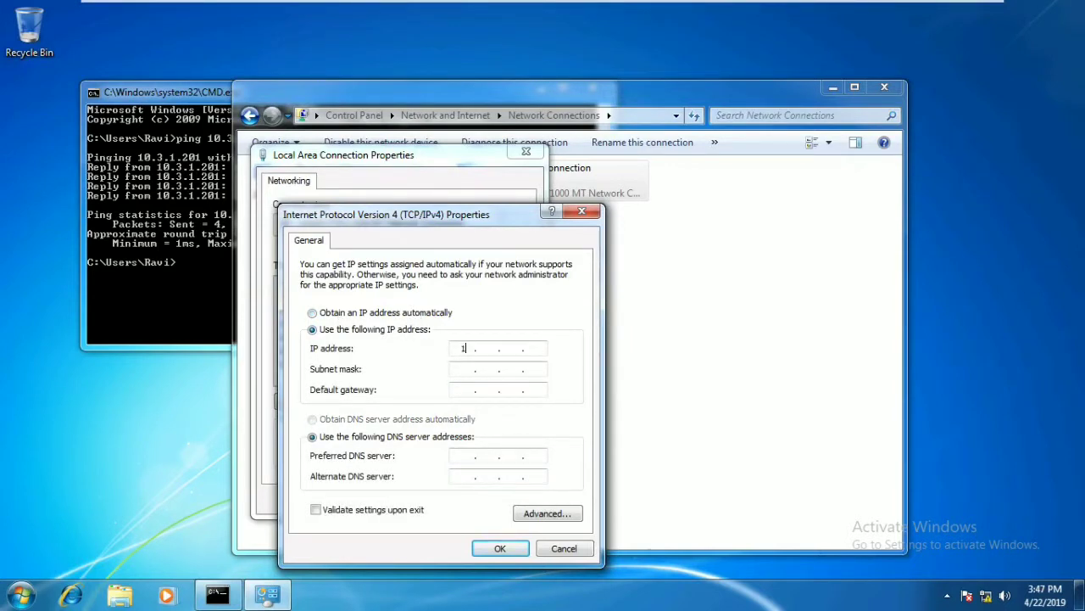
{"action": "type", "text": "0 . 3 . 1 . 202"}
{"action": "key", "text": "Tab"}
{"action": "key", "text": "Right"}
{"action": "key", "text": "Right"}
{"action": "type", "text": "255 . 255"}
{"action": "key", "text": "Tab"}
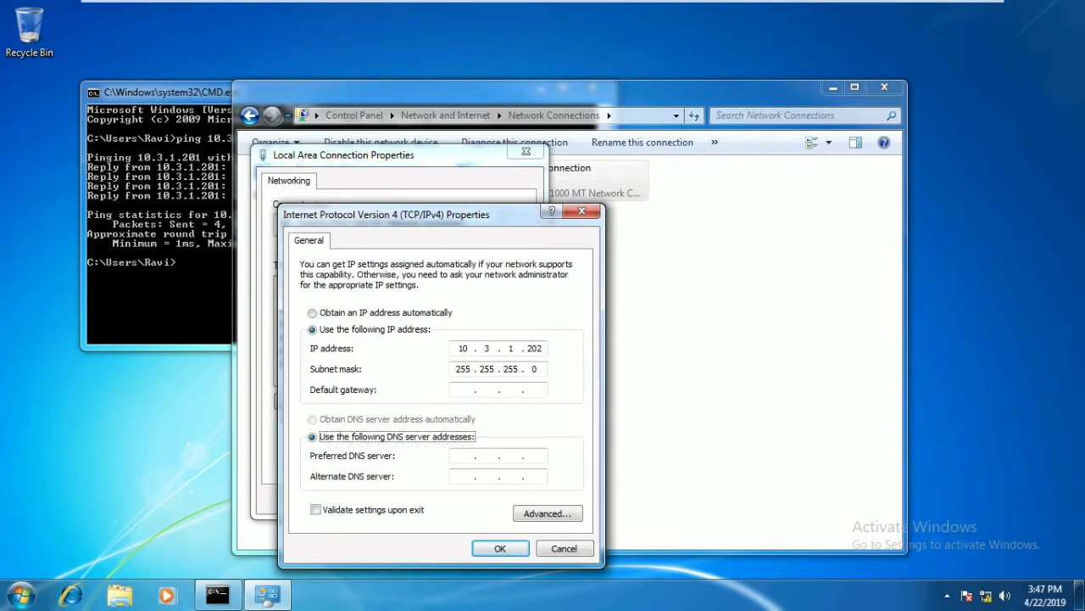
{"action": "key", "text": "shift+Tab"}
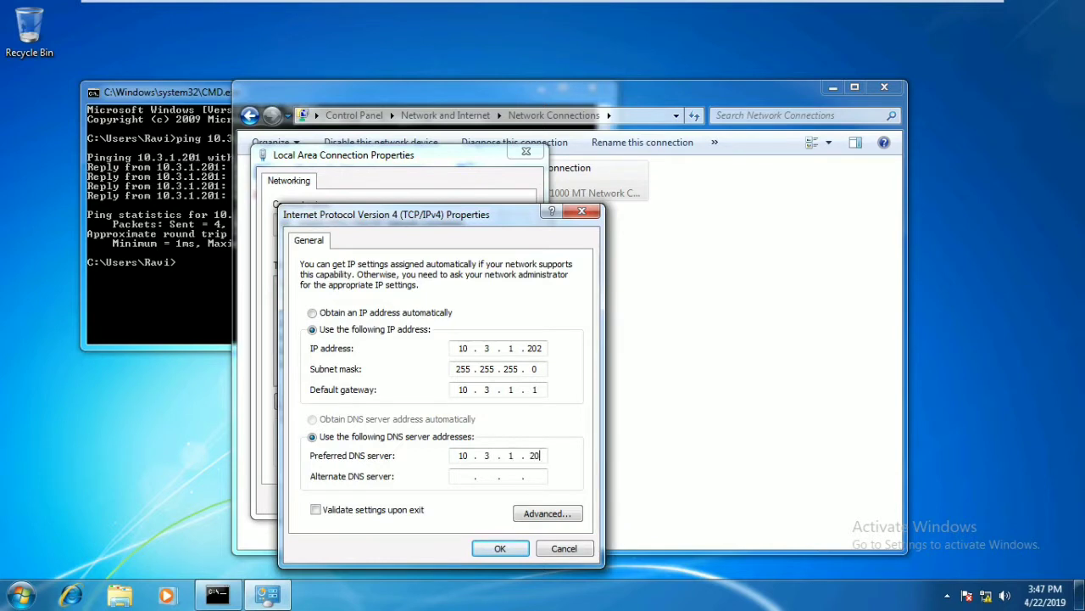
{"action": "type", "text": "1"}
{"action": "left_click", "coordinate": [499, 548]}
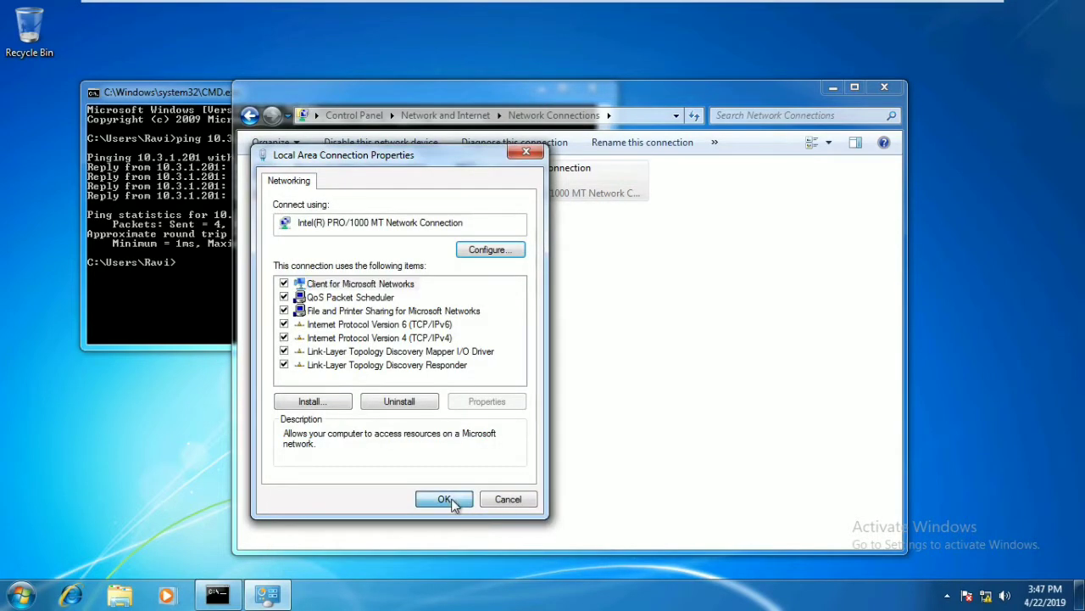
- Apply the adapter properties, disable and re-enable Local Area Connection, then close Network Connections
{"action": "left_click", "coordinate": [447, 499]}
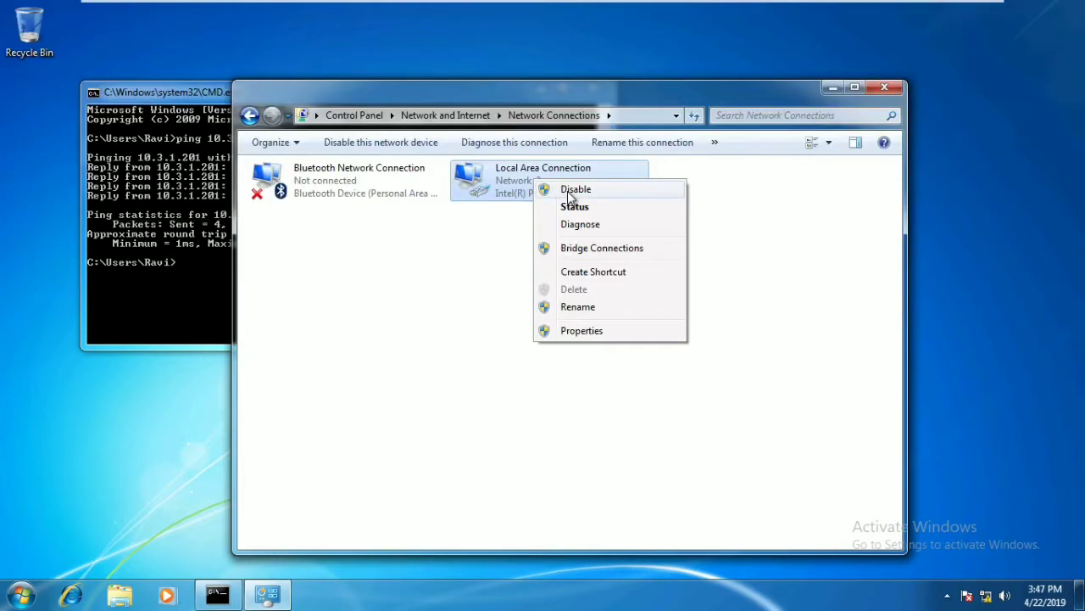
{"action": "left_click", "coordinate": [555, 187]}
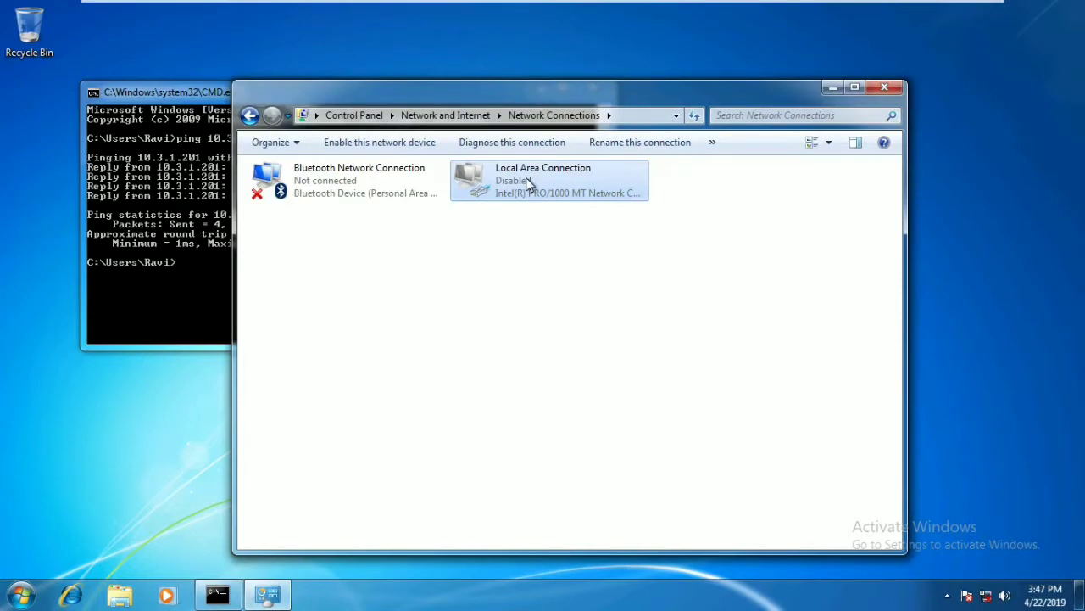
{"action": "right_click", "coordinate": [527, 184]}
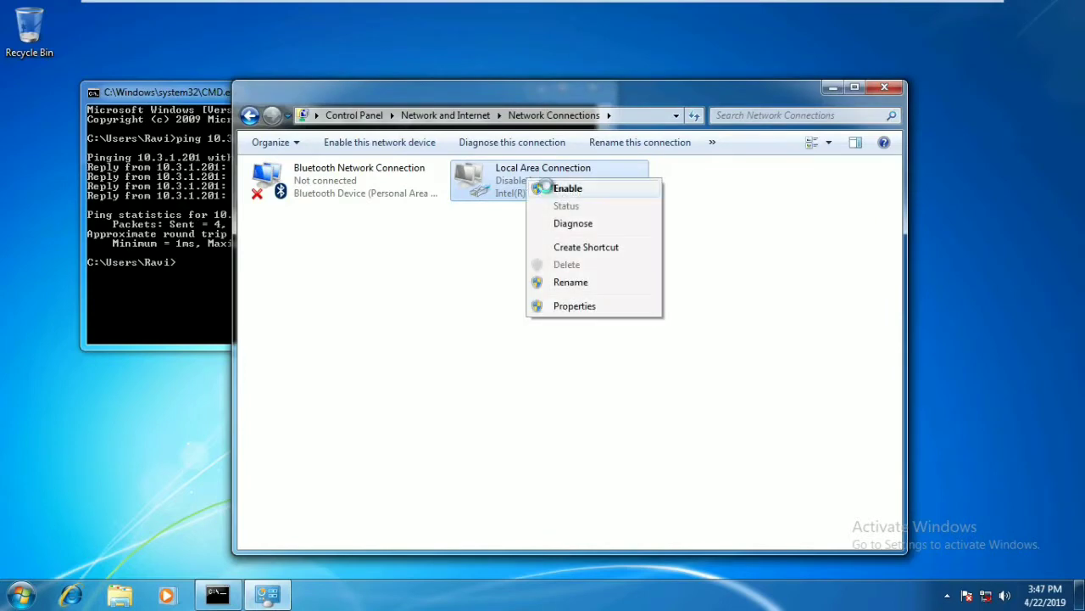
{"action": "left_click", "coordinate": [553, 186]}
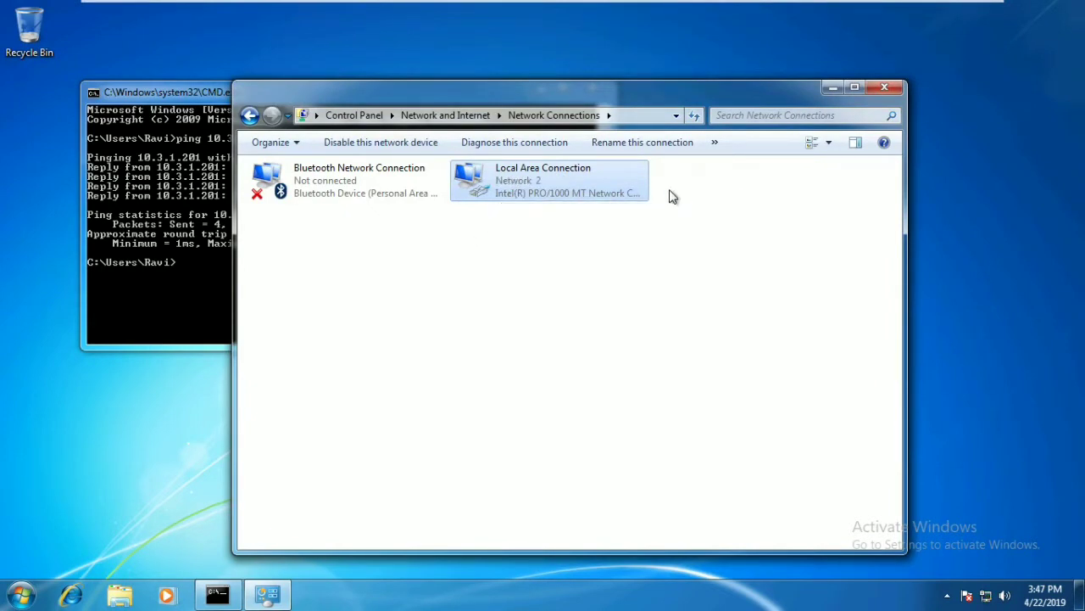
{"action": "left_click", "coordinate": [884, 87]}
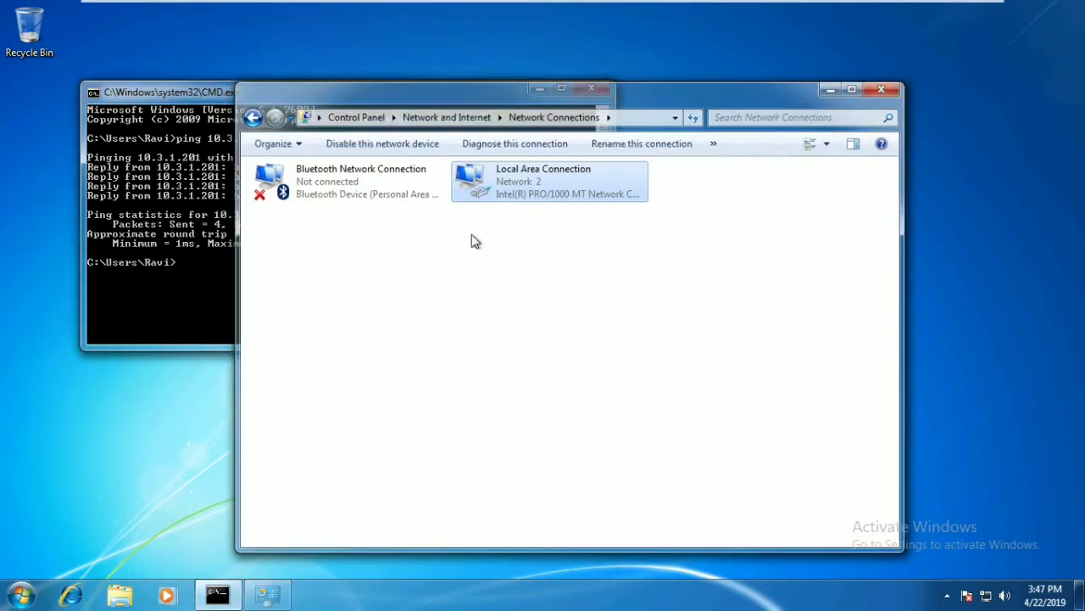
- Run ipconfig and ipconfig /all, resizing the console to read the 10.3.1.202 configuration
{"action": "type", "text": "ipconfi"}
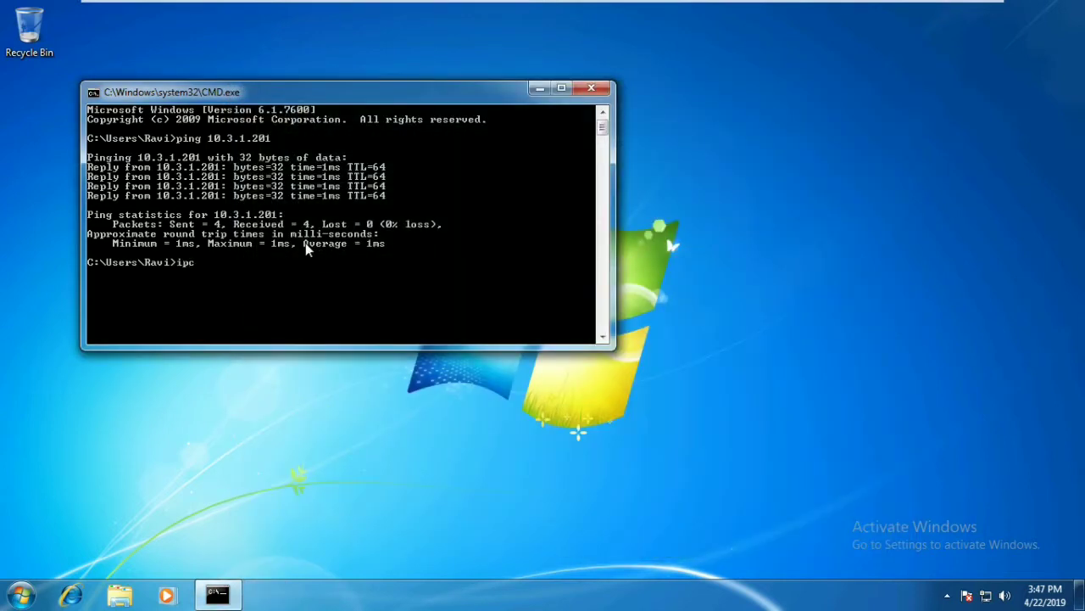
{"action": "type", "text": "g"}
{"action": "key", "text": "Return"}
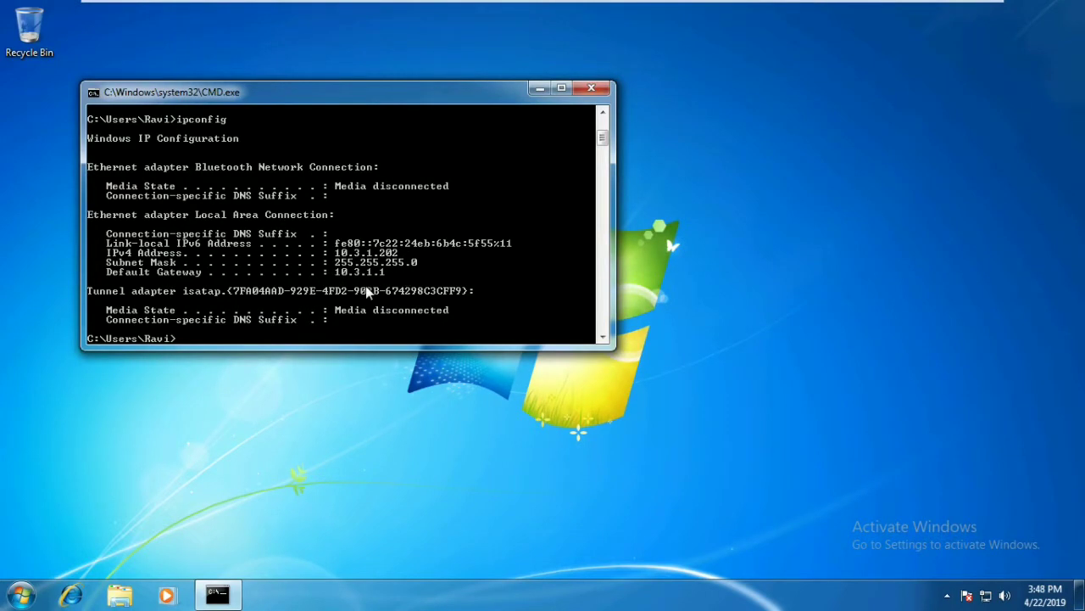
{"action": "key", "text": "Up"}
{"action": "type", "text": "/all"}
{"action": "key", "text": "Return"}
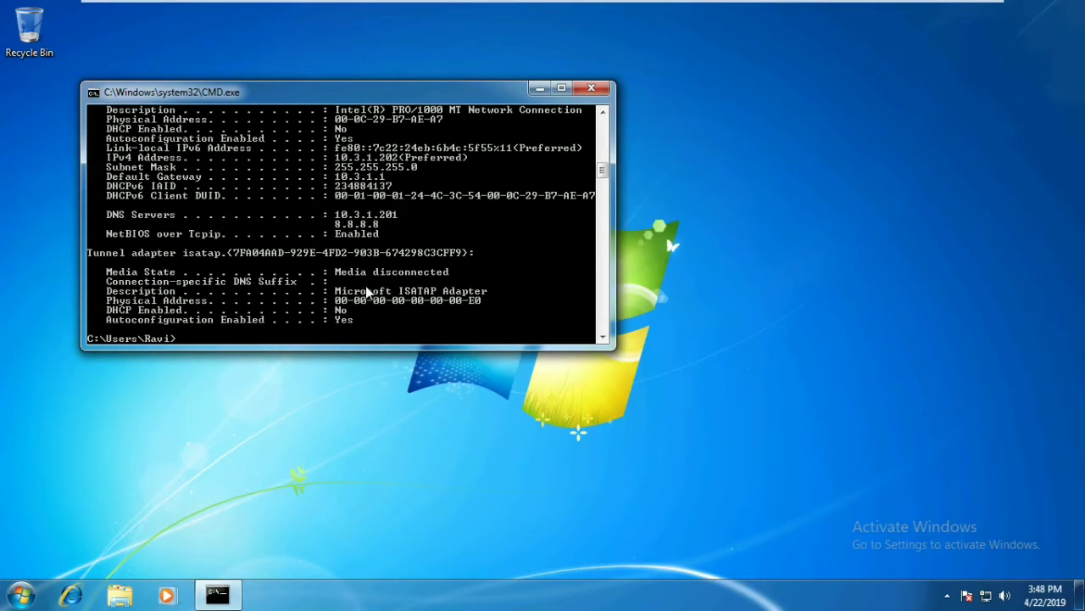
{"action": "left_click", "coordinate": [559, 91]}
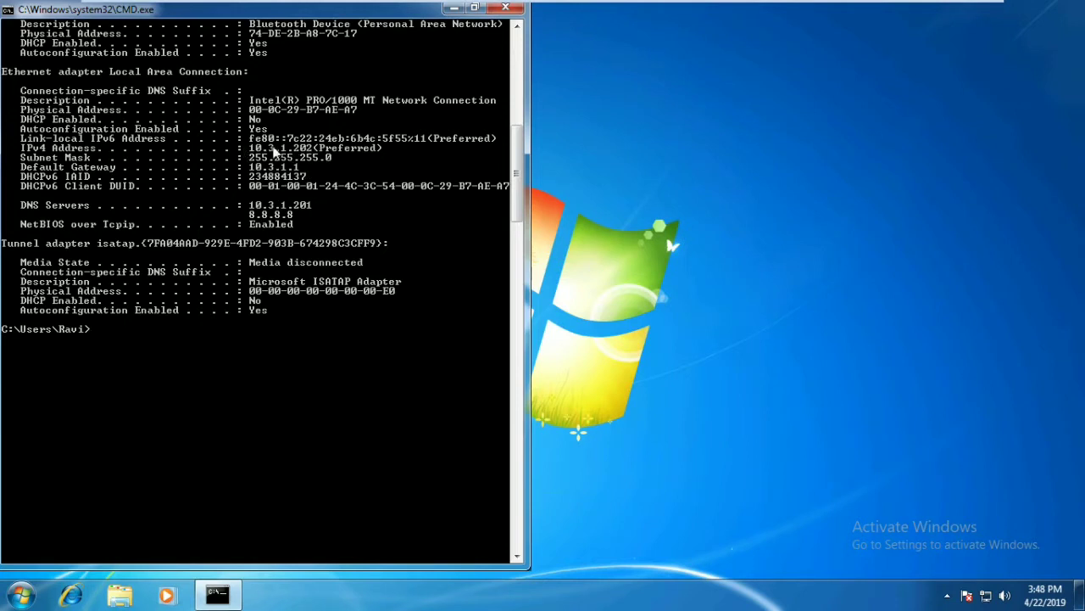
{"action": "left_click", "coordinate": [475, 7]}
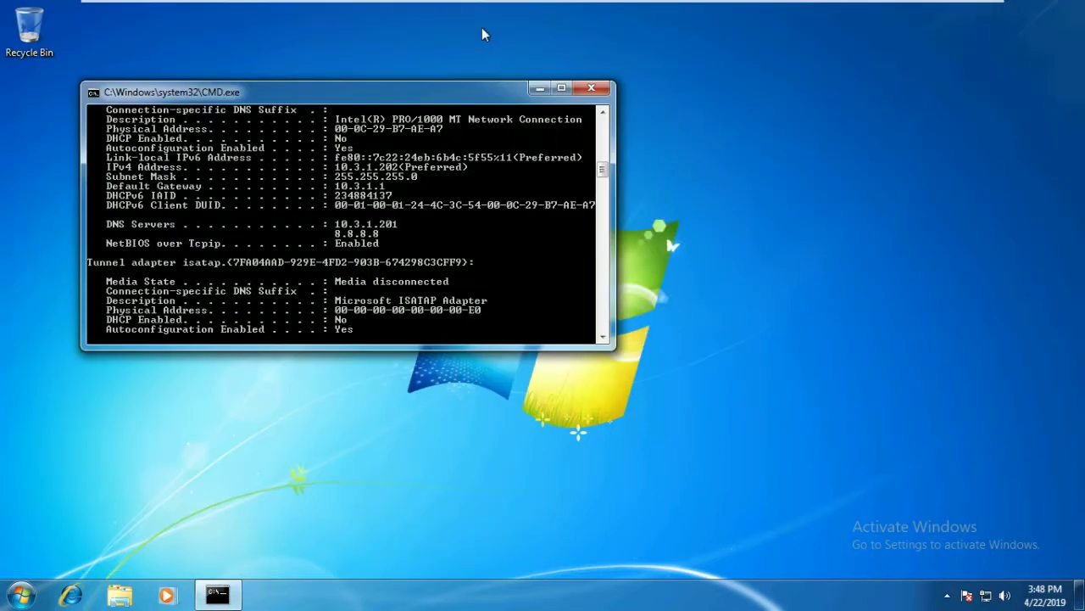
{"action": "left_click_drag", "start_coordinate": [391, 83], "coordinate": [447, 88]}
{"action": "left_click_drag", "start_coordinate": [325, 106], "coordinate": [511, 93]}
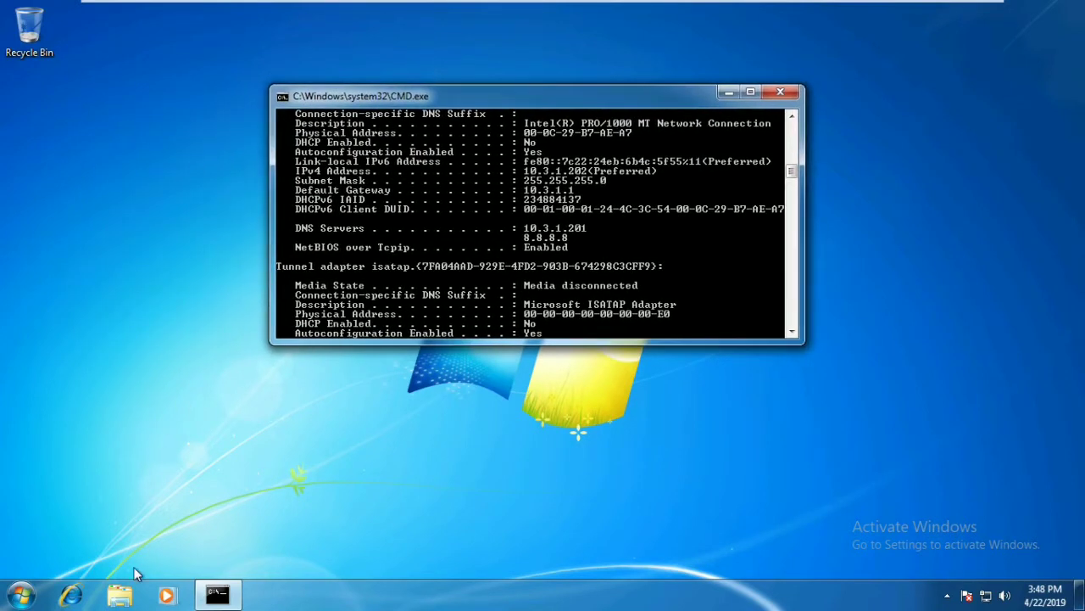
- Browse from Local Disk (C:) into Windows\System32 in Windows Explorer
{"action": "left_click", "coordinate": [128, 597]}
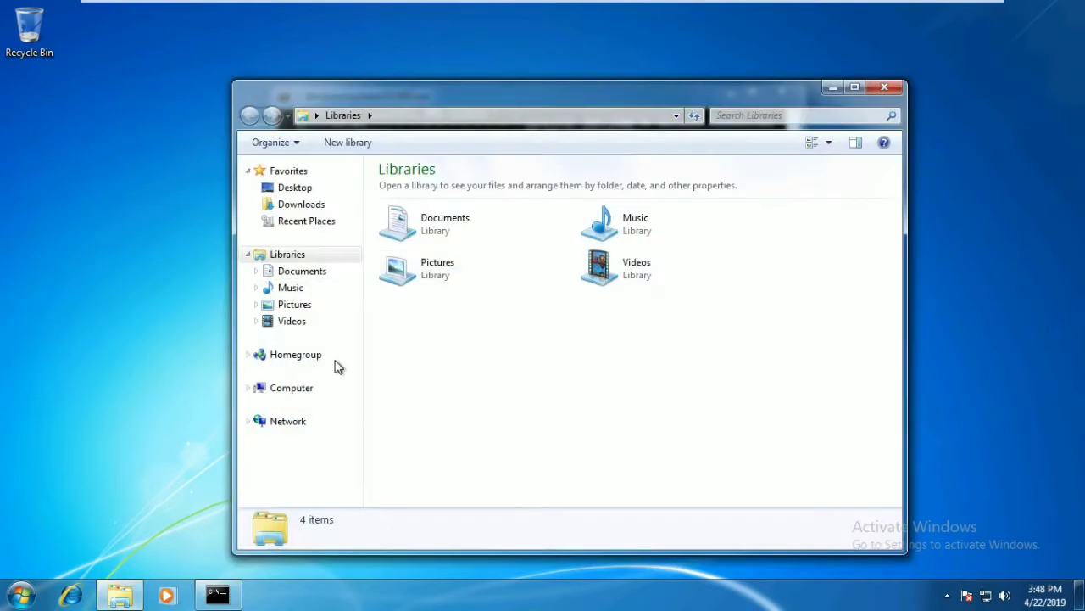
{"action": "left_click", "coordinate": [291, 387]}
{"action": "double_click", "coordinate": [484, 214]}
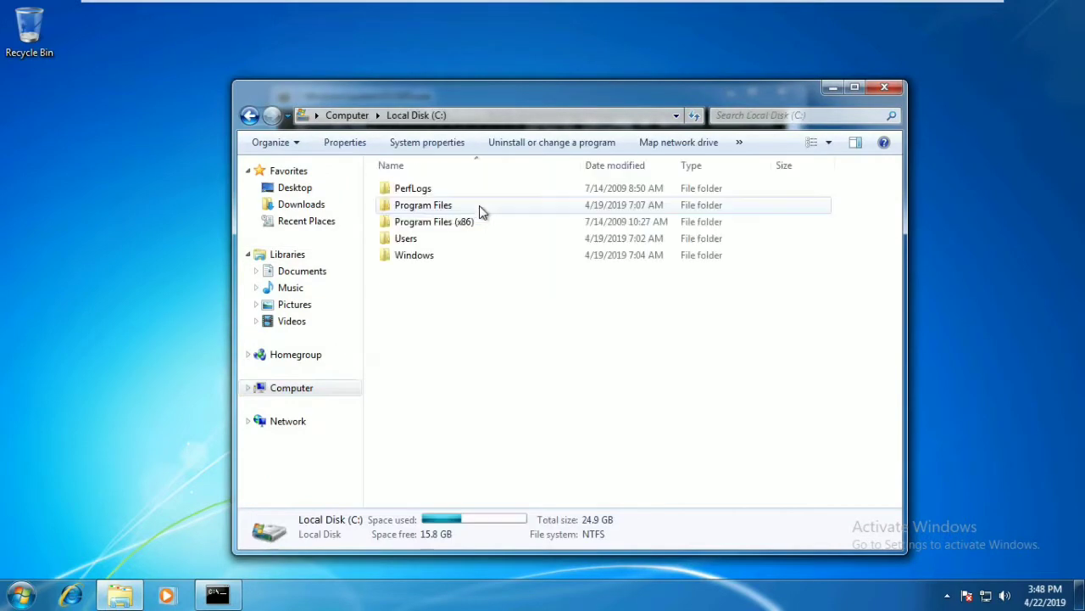
{"action": "double_click", "coordinate": [452, 257]}
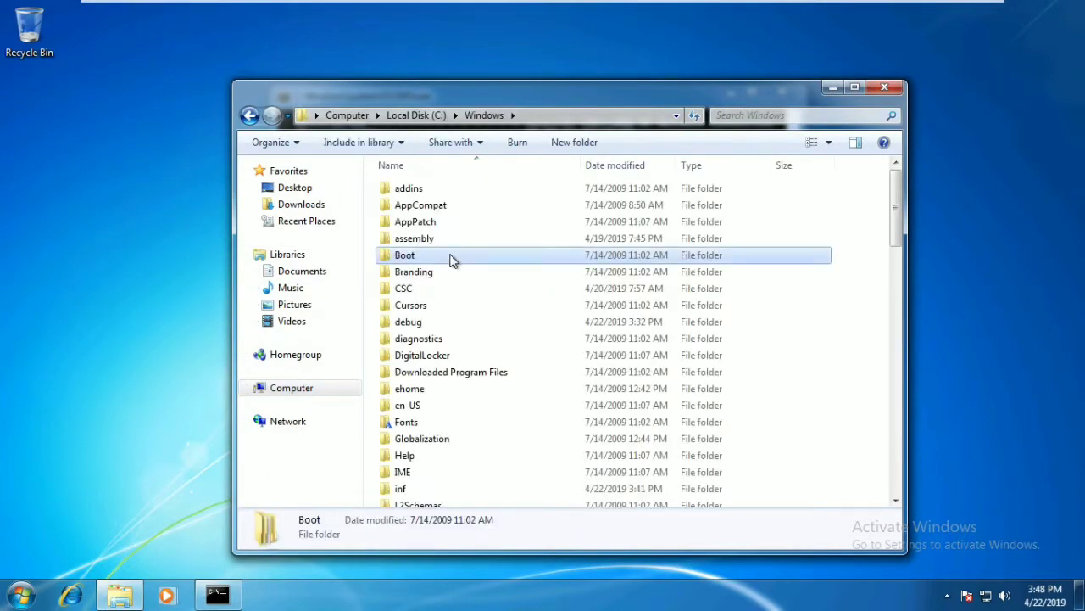
{"action": "left_click", "coordinate": [437, 324]}
{"action": "key", "text": "s"}
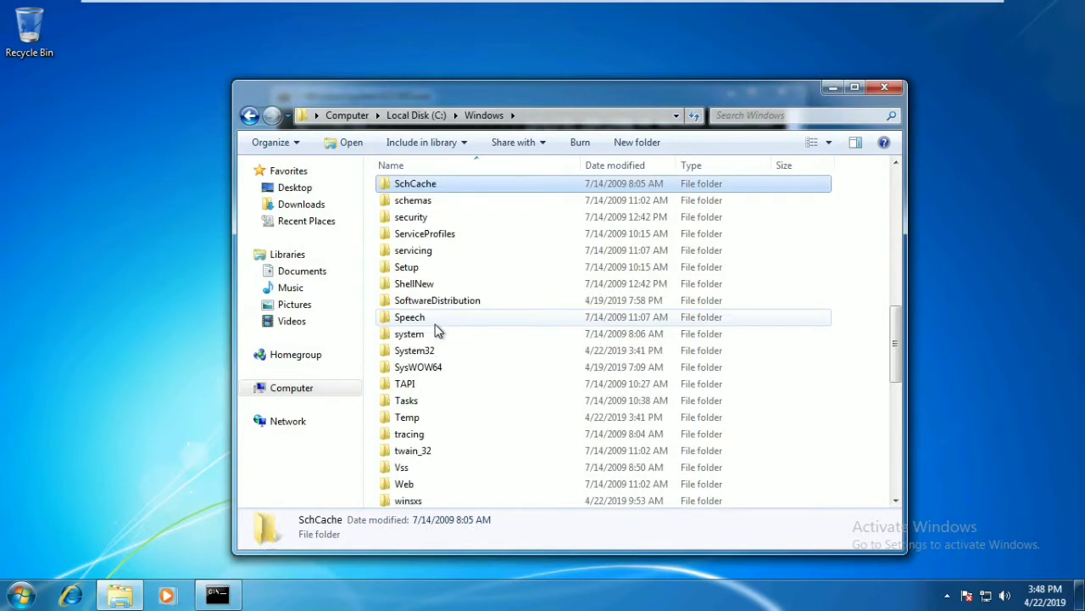
{"action": "key", "text": "s"}
{"action": "key", "text": "s"}
{"action": "key", "text": "s"}
{"action": "key", "text": "s"}
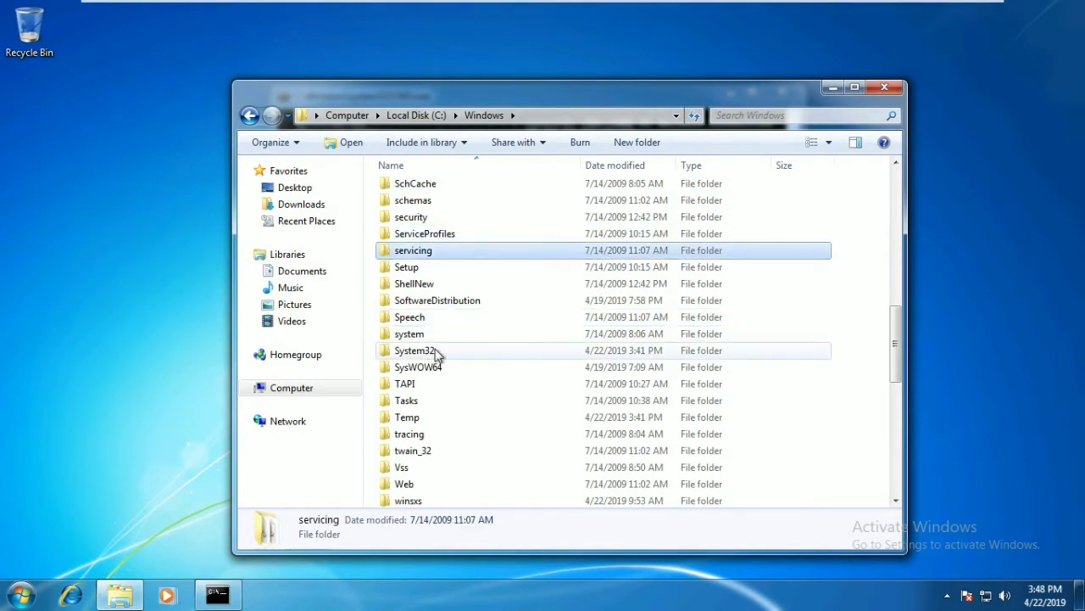
{"action": "double_click", "coordinate": [435, 351]}
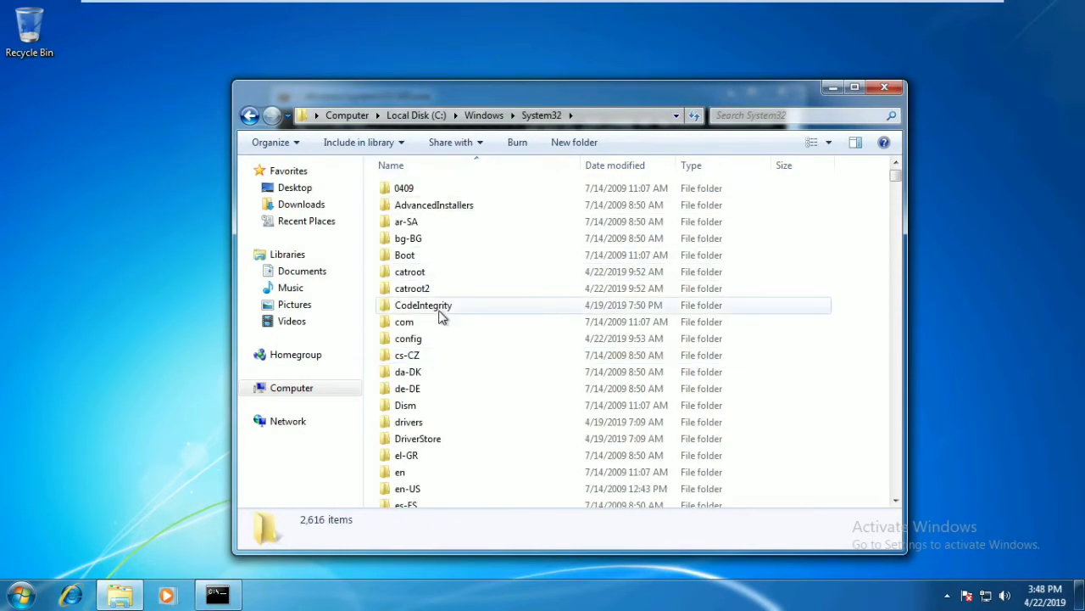
- Go into drivers\etc and open the hosts file
{"action": "left_click", "coordinate": [440, 310]}
{"action": "key", "text": "d"}
{"action": "key", "text": "d"}
{"action": "key", "text": "d"}
{"action": "key", "text": "d"}
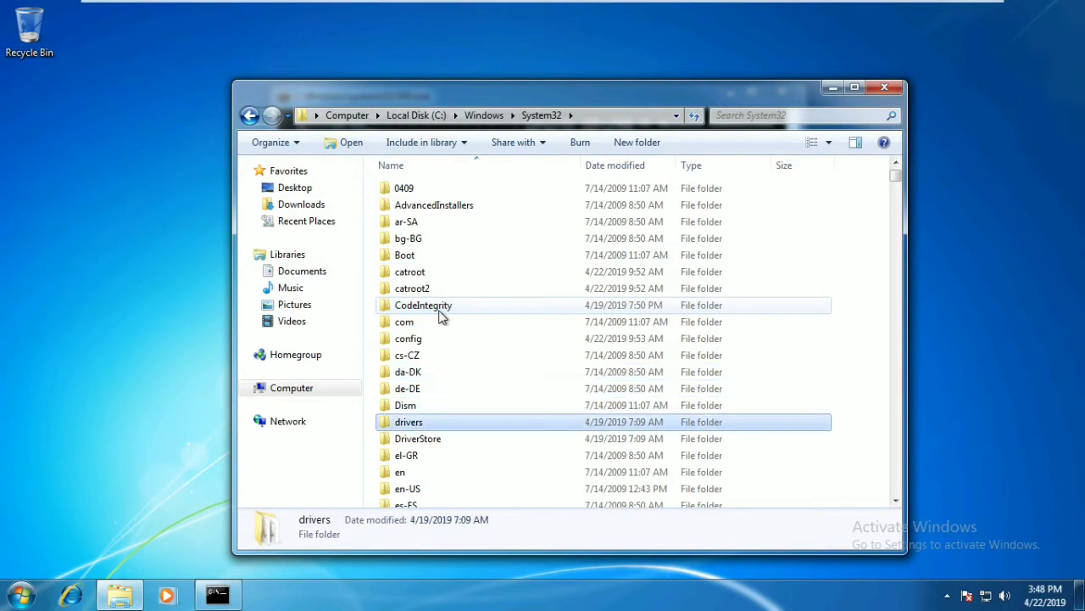
{"action": "double_click", "coordinate": [428, 423]}
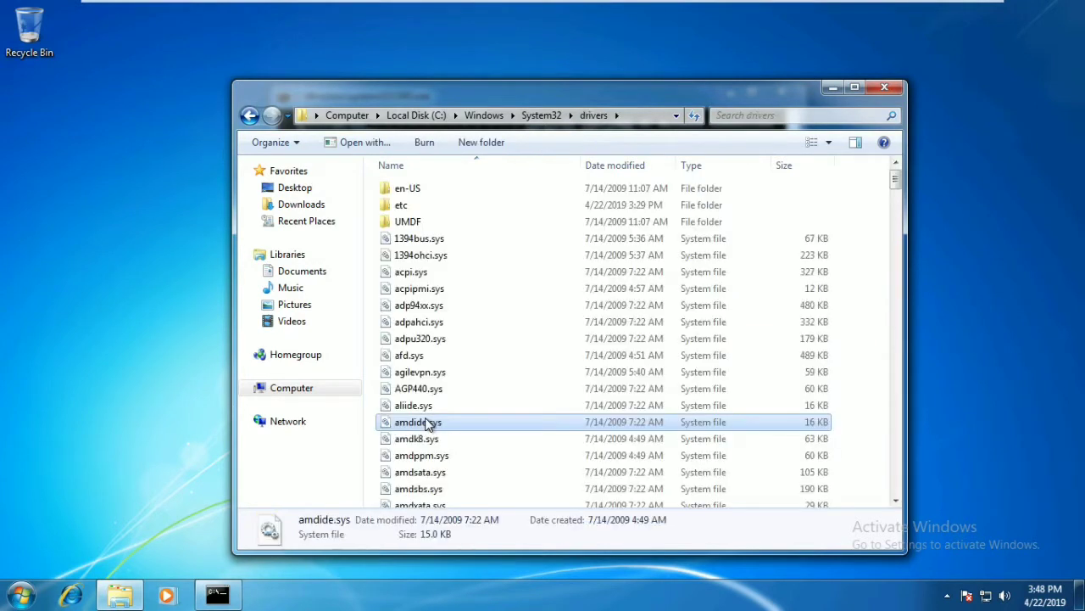
{"action": "double_click", "coordinate": [410, 210]}
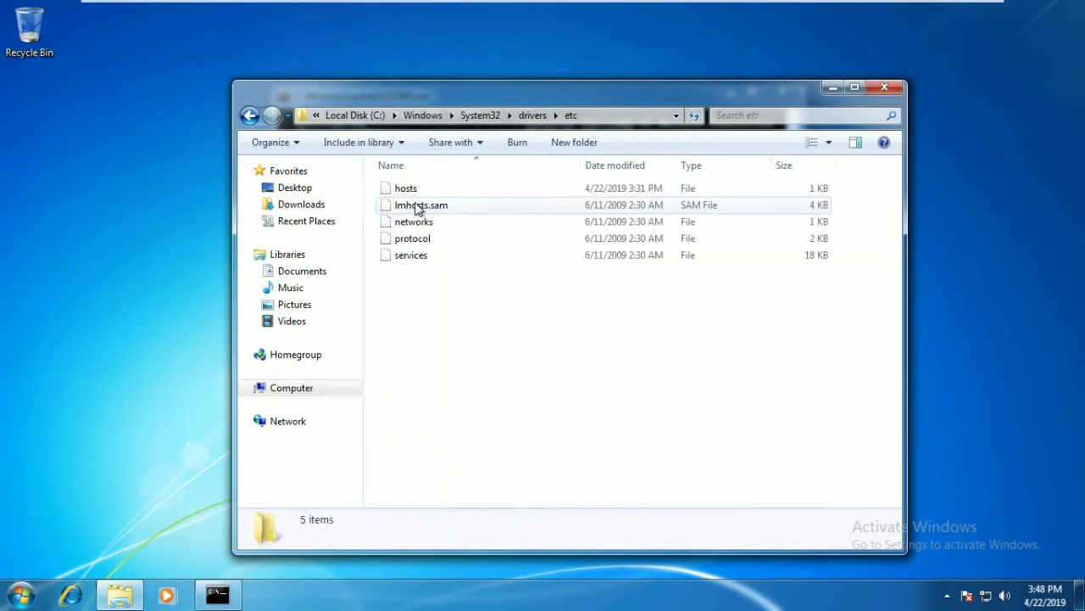
{"action": "double_click", "coordinate": [422, 189]}
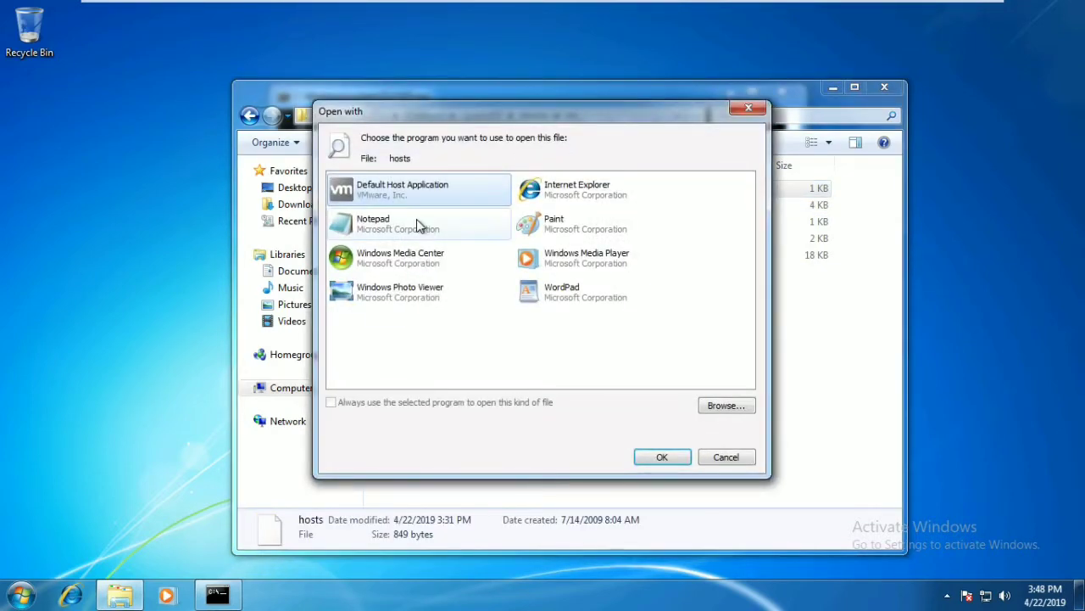
- Open hosts in Notepad, inspect the 10.3.1.201 mrduvii.com line, and close it unchanged
{"action": "left_click", "coordinate": [417, 219]}
{"action": "left_click", "coordinate": [662, 460]}
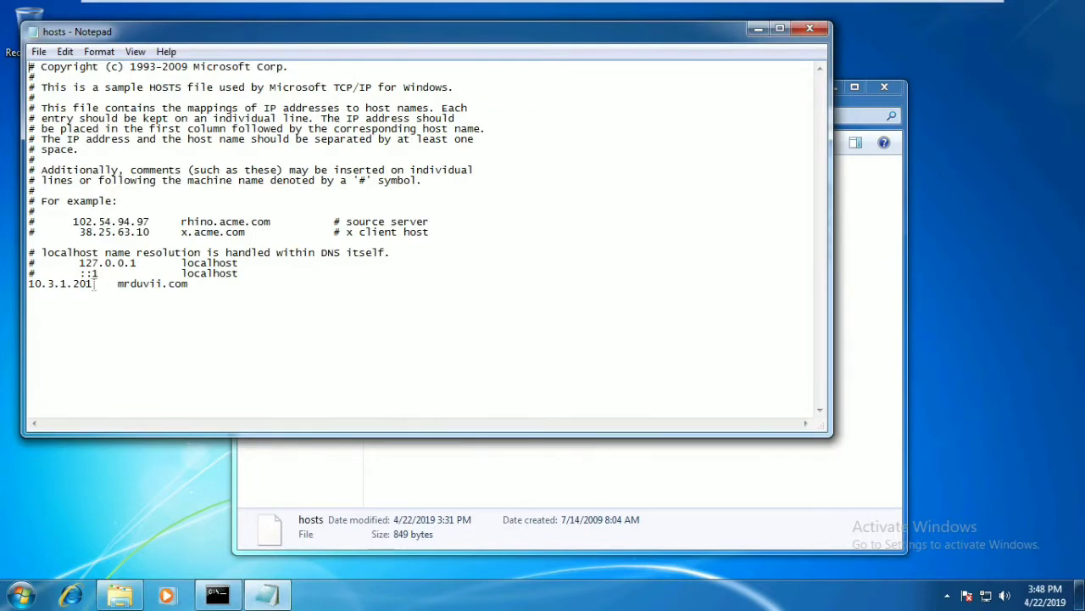
{"action": "mouse_move", "coordinate": [95, 285]}
{"action": "left_mouse_down"}
{"action": "mouse_move", "coordinate": [25, 285]}
{"action": "mouse_move", "coordinate": [97, 286]}
{"action": "left_mouse_up"}
{"action": "left_click_drag", "start_coordinate": [28, 284], "coordinate": [117, 286]}
{"action": "left_click", "coordinate": [198, 289]}
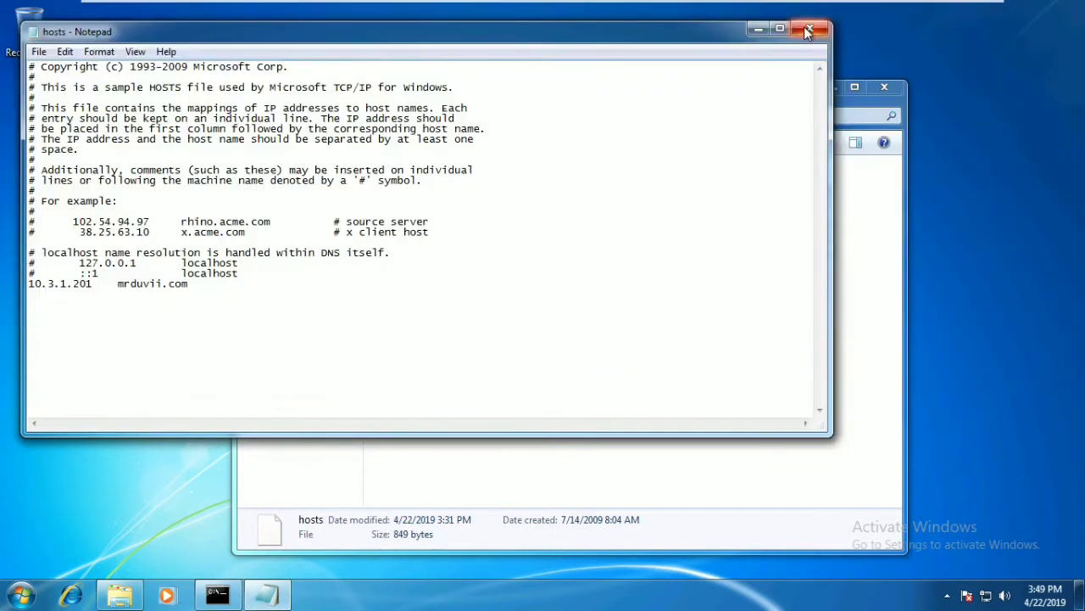
{"action": "left_click", "coordinate": [810, 28]}
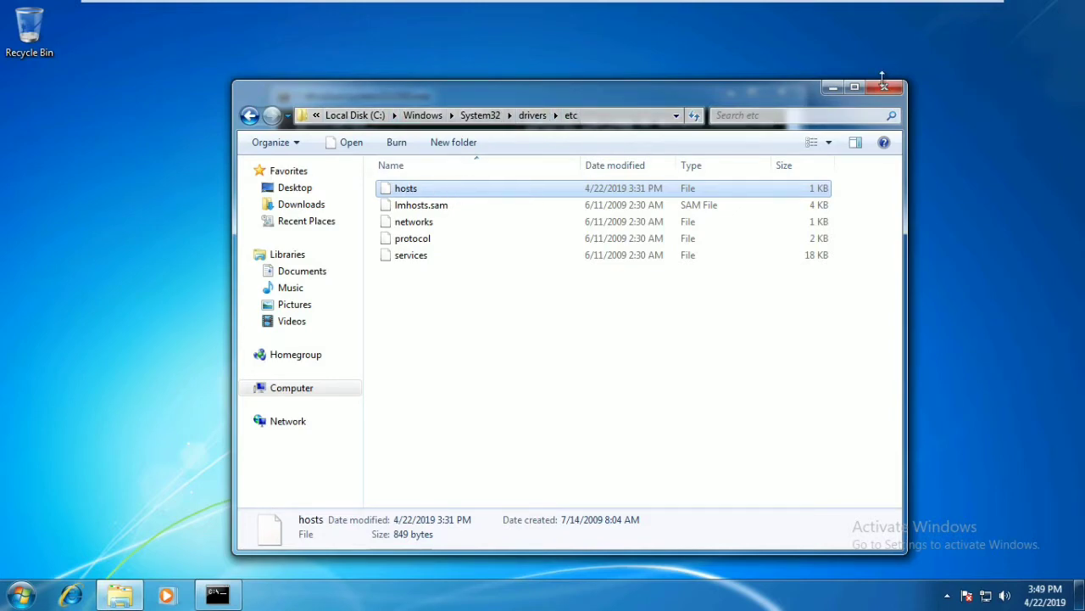
- Ping mrduvii.com from Command Prompt, confirming it resolves to 10.3.1.201
{"action": "left_click_drag", "start_coordinate": [611, 91], "coordinate": [683, 64]}
{"action": "left_click", "coordinate": [293, 208]}
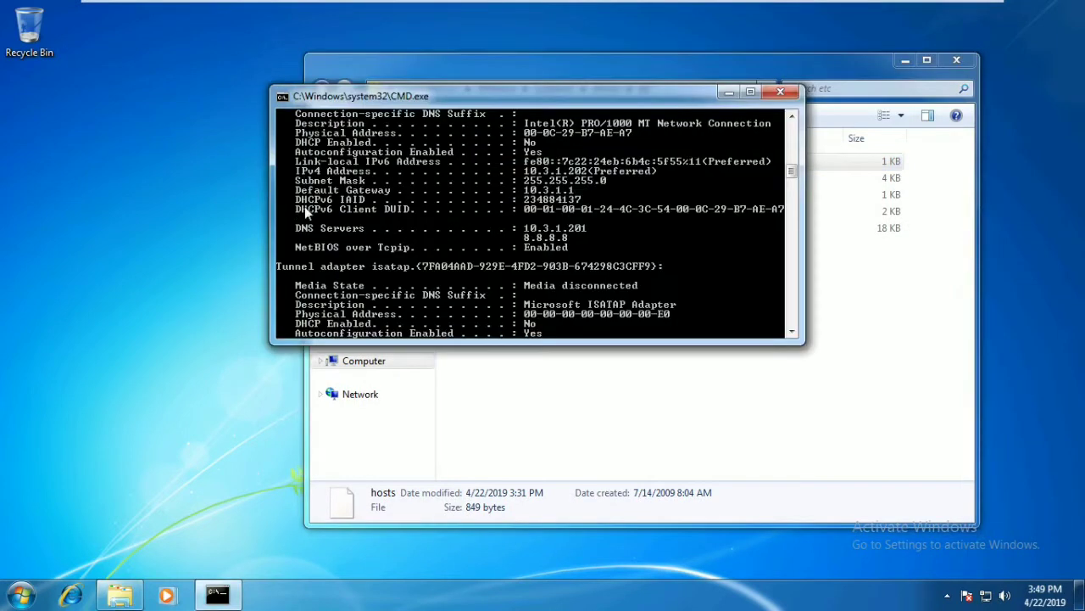
{"action": "left_click_drag", "start_coordinate": [521, 95], "coordinate": [378, 189]}
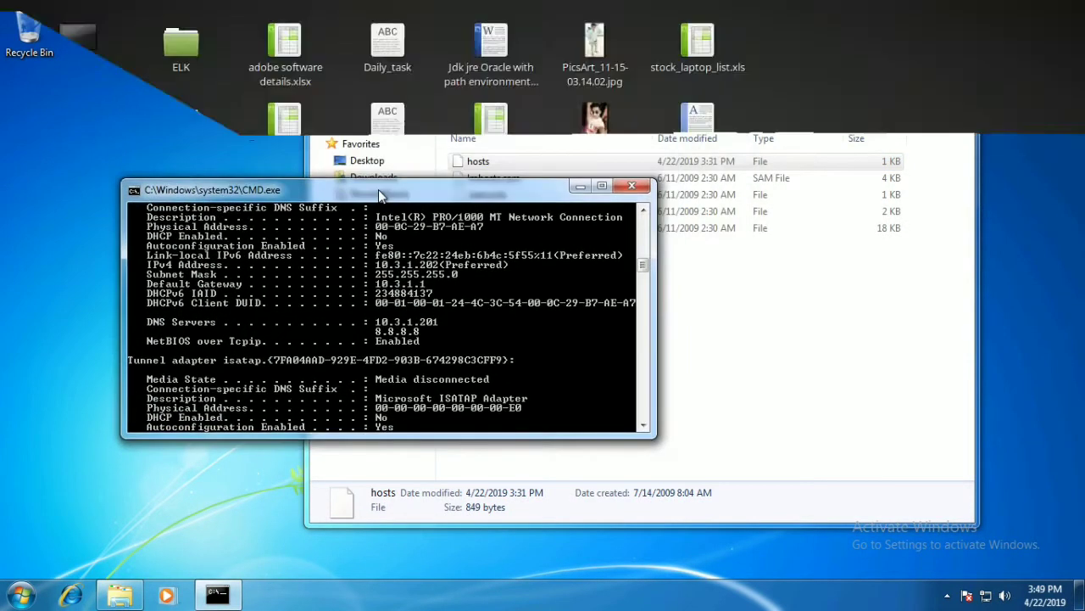
{"action": "type", "text": "ping mrduv"}
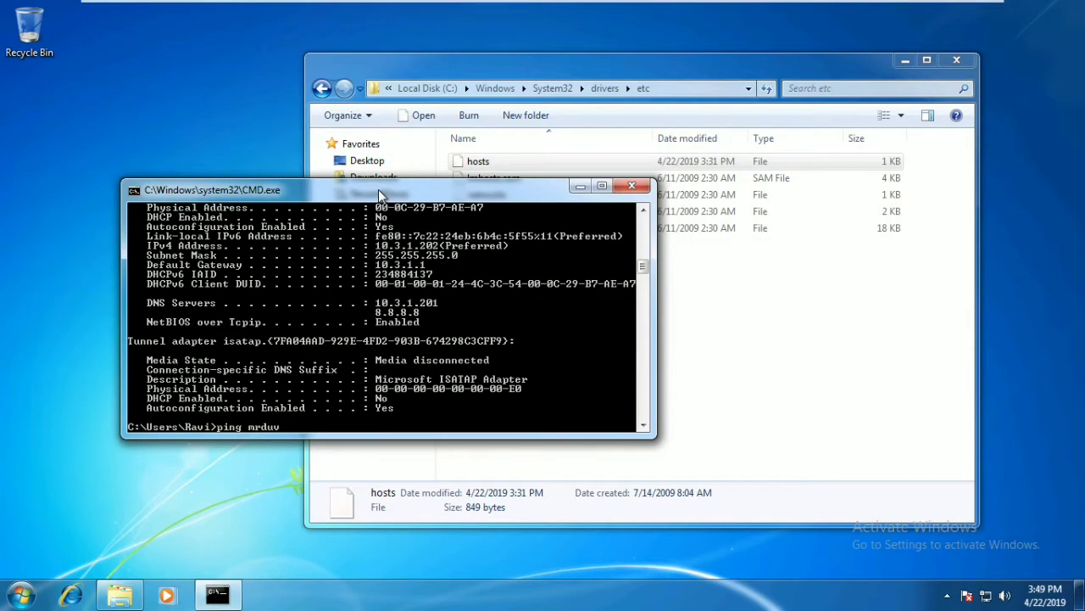
{"action": "type", "text": "ii.com"}
{"action": "key", "text": "Return"}
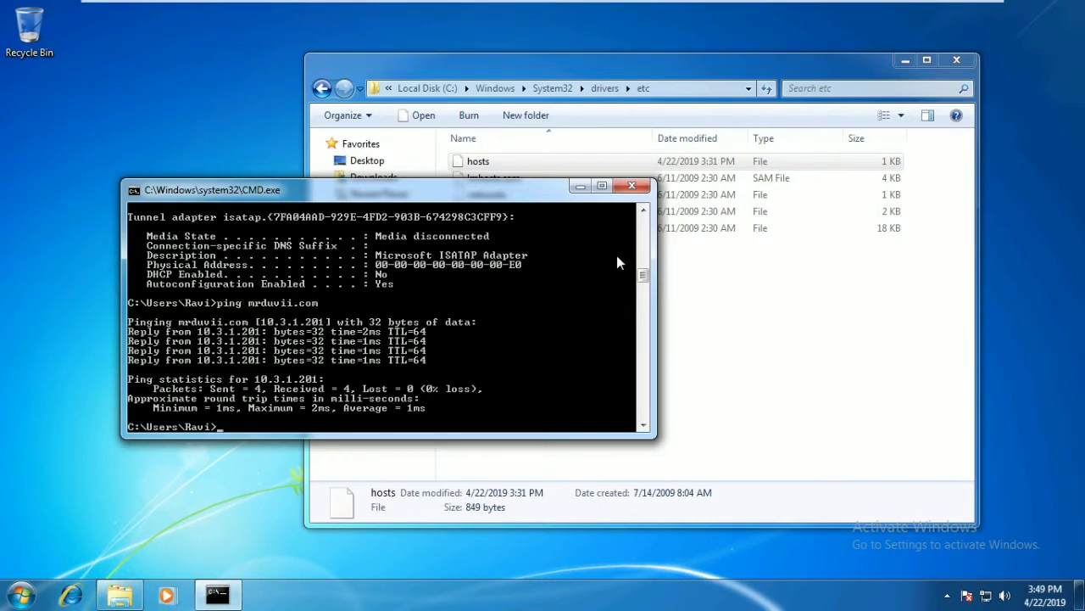
{"action": "left_click", "coordinate": [805, 343]}
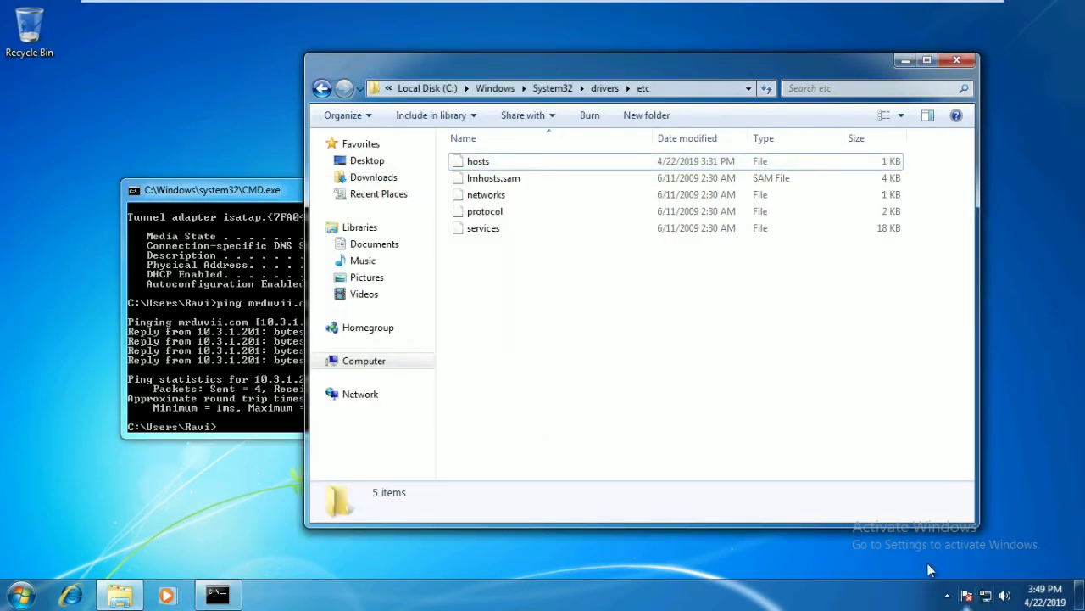
- Open the Computer Name change dialog from Computer's System Properties
{"action": "right_click", "coordinate": [385, 361]}
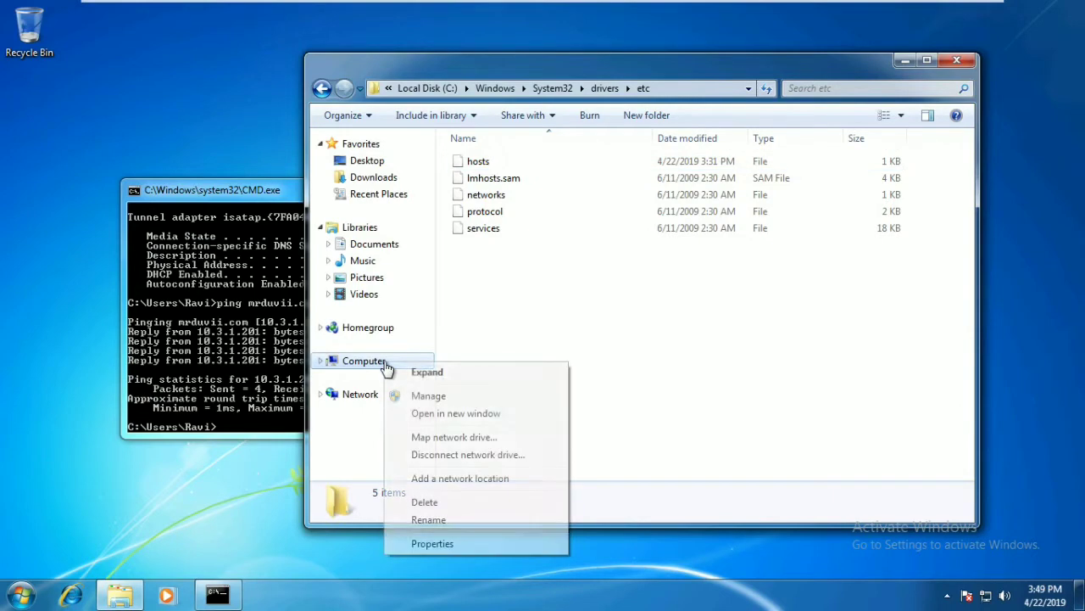
{"action": "left_click", "coordinate": [454, 545]}
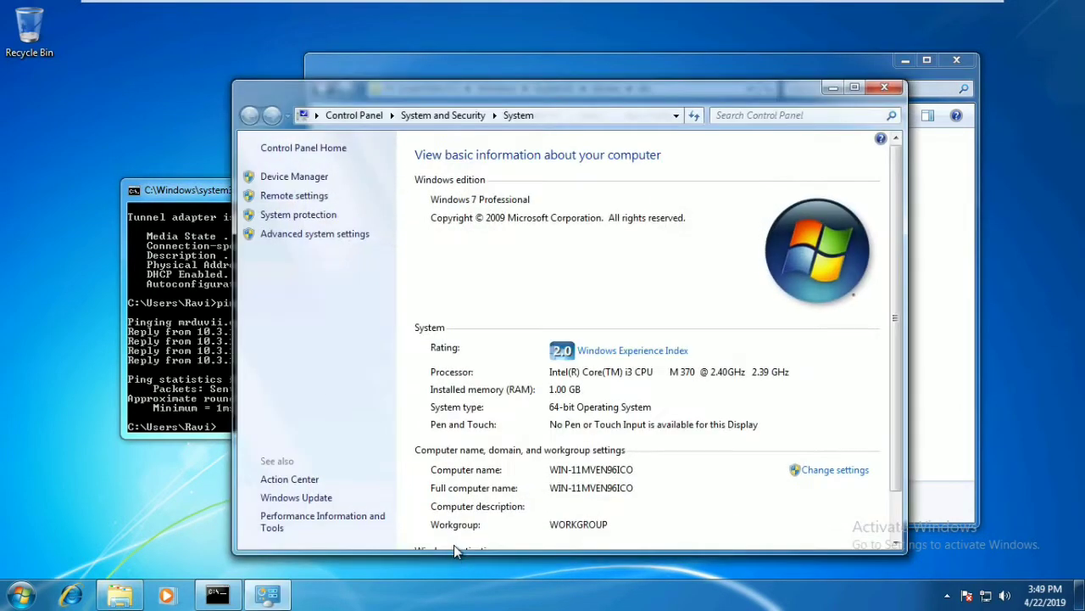
{"action": "left_click", "coordinate": [315, 233]}
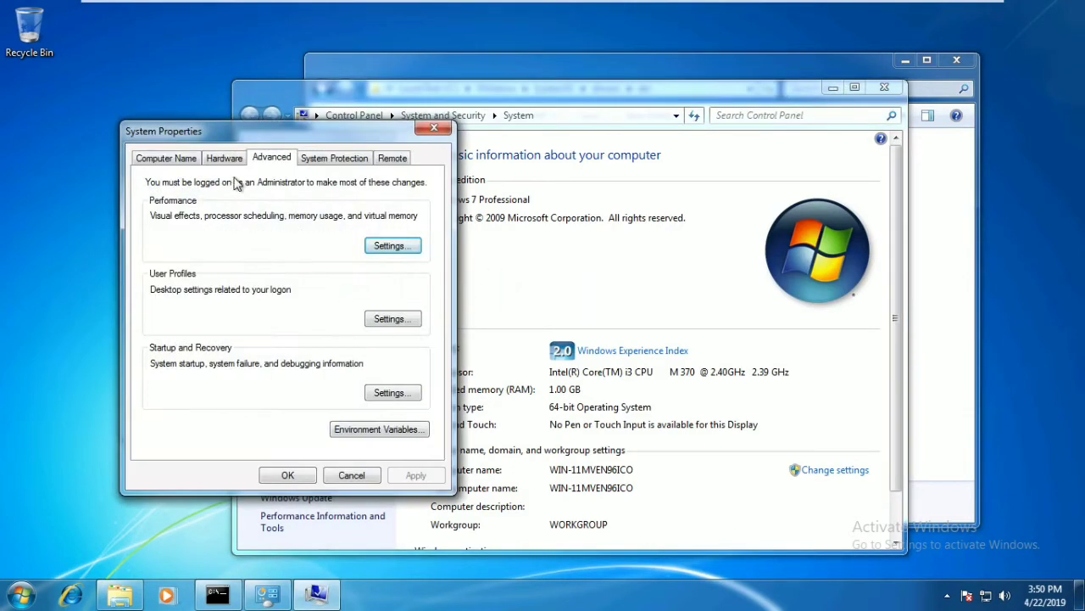
{"action": "left_click", "coordinate": [190, 160]}
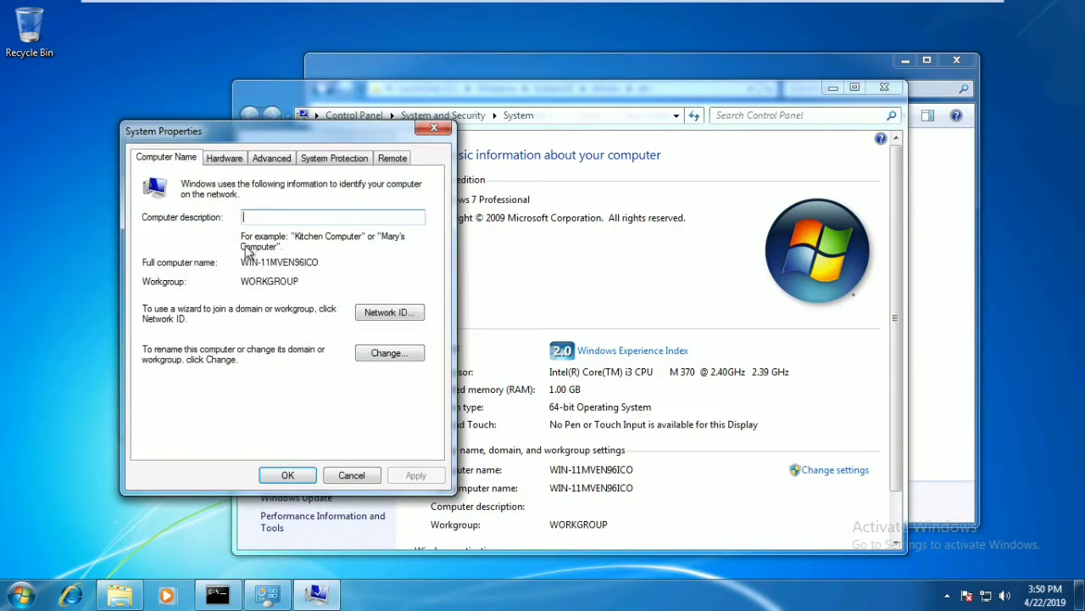
{"action": "left_click", "coordinate": [396, 355]}
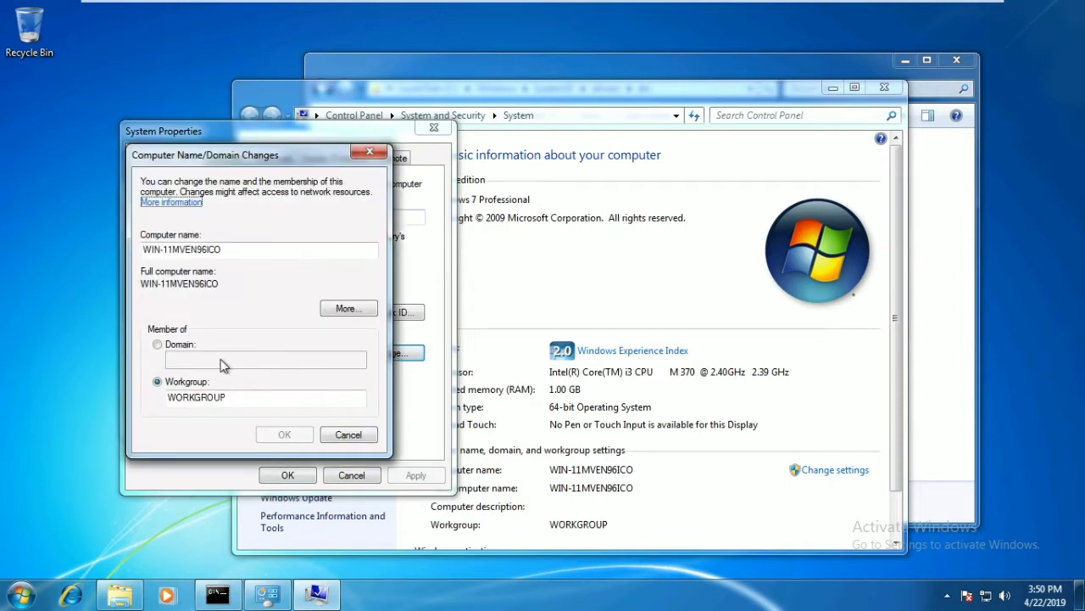
- Replace the name WIN-11MVEN96ICO with the new name and set domain mrduvii.com
{"action": "left_click_drag", "start_coordinate": [226, 252], "coordinate": [142, 252]}
{"action": "type", "text": "r"}
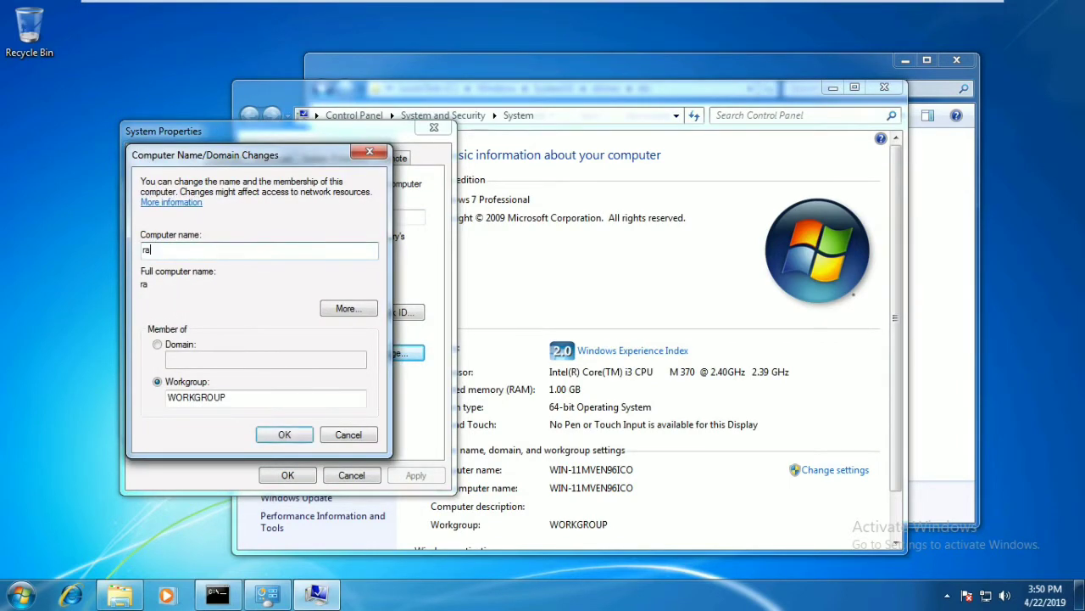
{"action": "type", "text": "a"}
{"action": "key", "text": "BackSpace"}
{"action": "key", "text": "BackSpace"}
{"action": "type", "text": "Ra"}
{"action": "key", "text": "Tab"}
{"action": "key", "text": "Tab"}
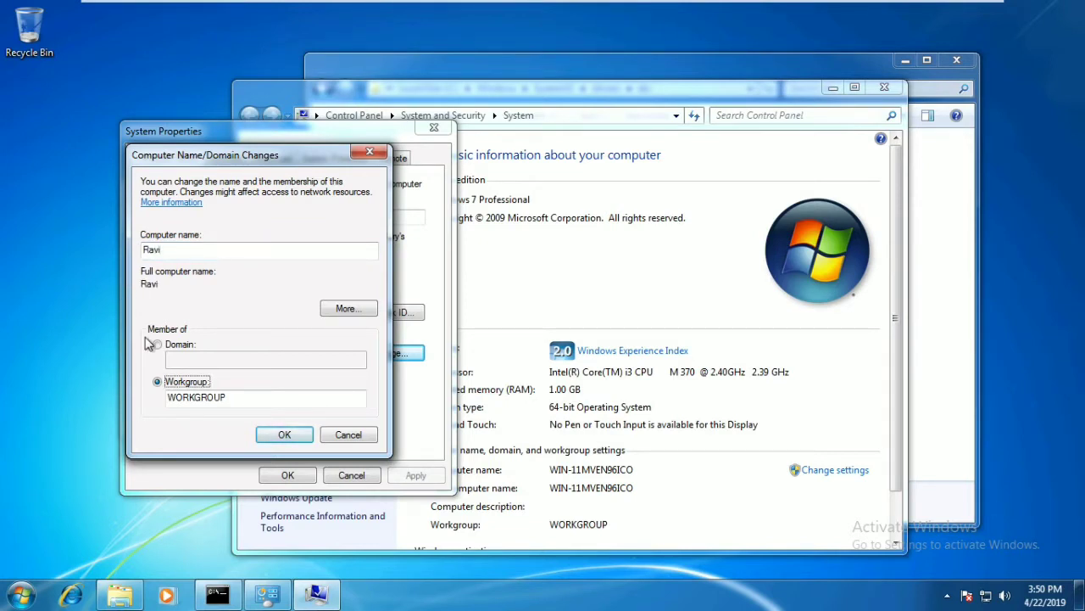
{"action": "left_click", "coordinate": [156, 344]}
{"action": "left_click", "coordinate": [194, 360]}
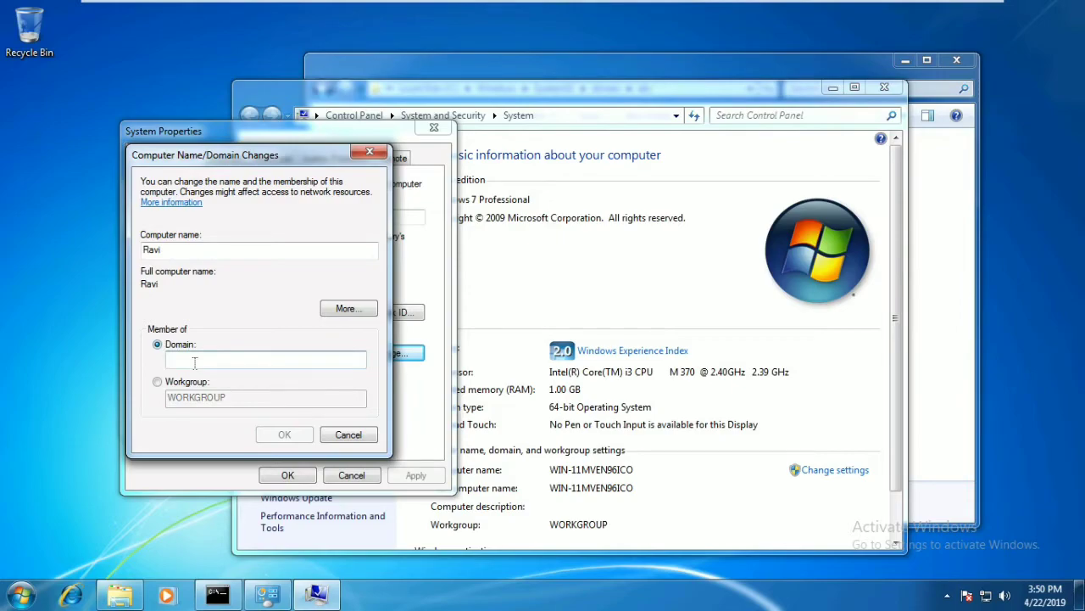
{"action": "type", "text": "mrduv"}
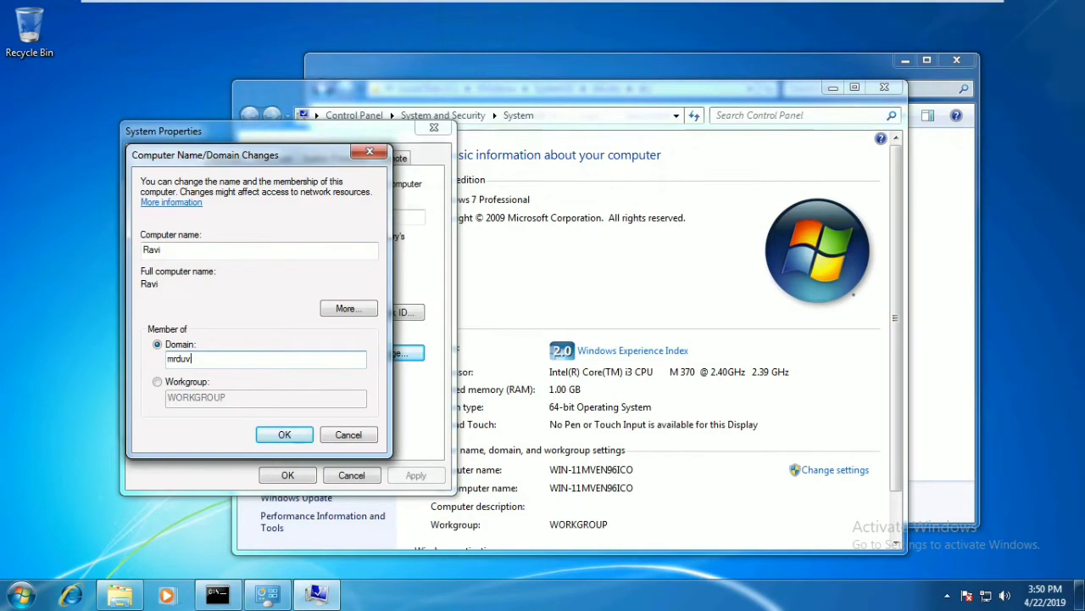
{"action": "type", "text": "i.com"}
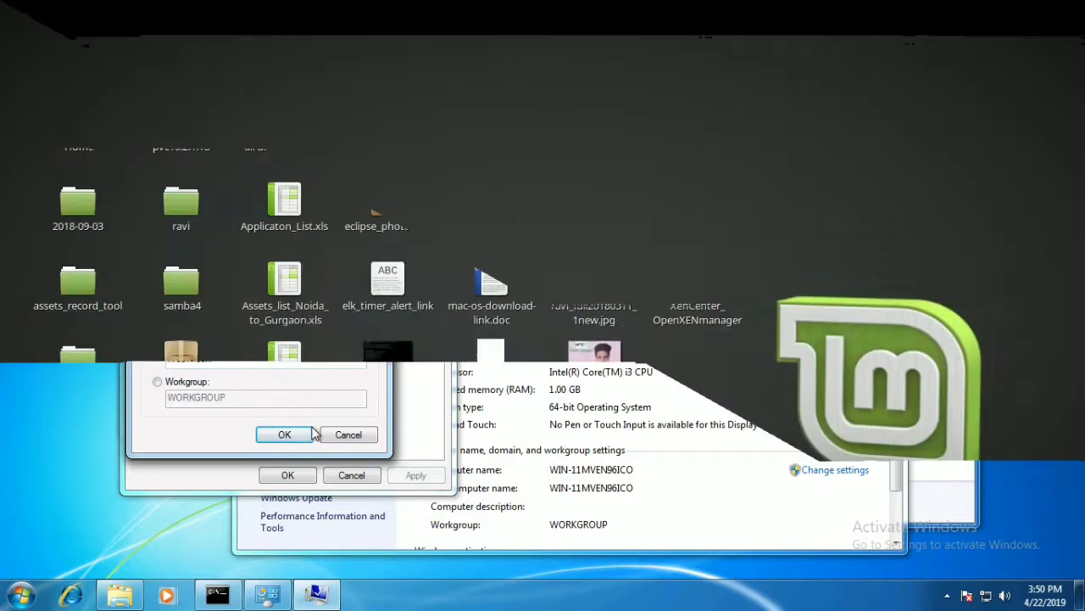
{"action": "left_click", "coordinate": [285, 434]}
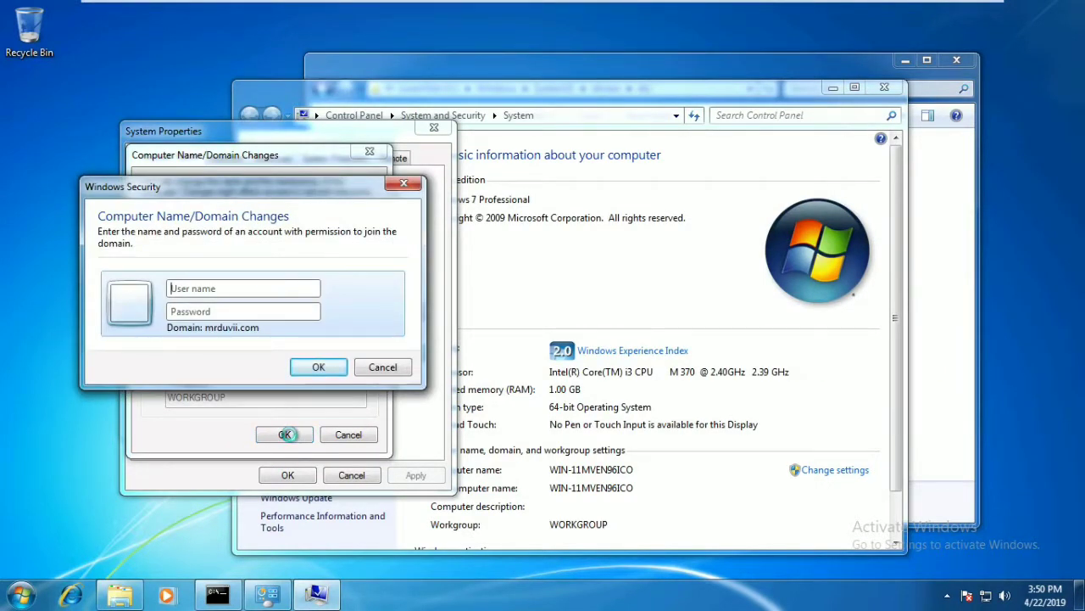
- Authenticate as administrator with the domain password, then acknowledge the welcome and restart messages
{"action": "left_click", "coordinate": [219, 287]}
{"action": "type", "text": "admin"}
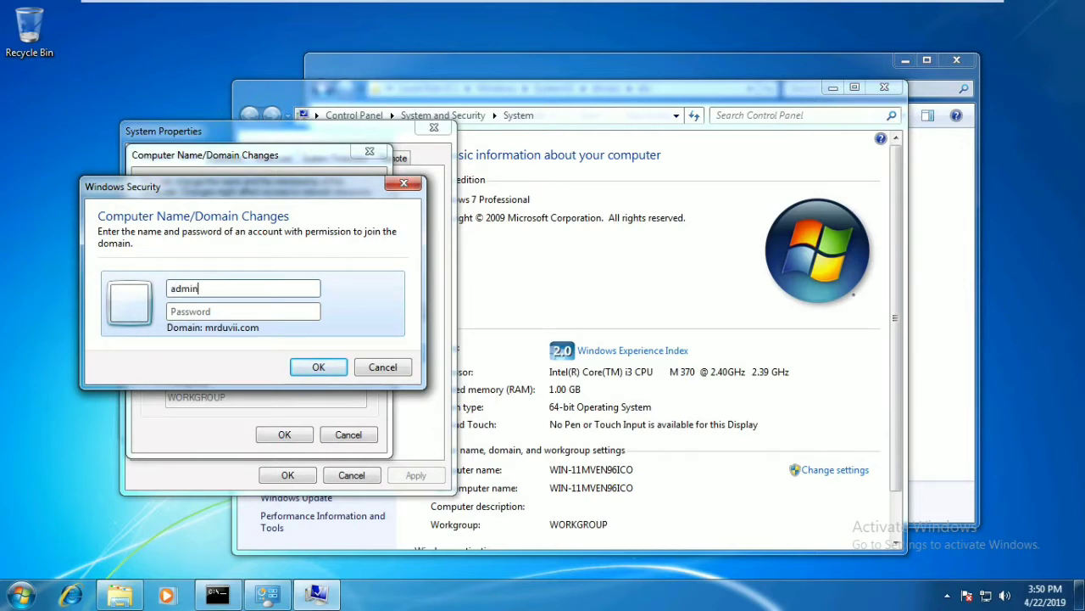
{"action": "type", "text": "istrator"}
{"action": "key", "text": "Tab"}
{"action": "type", "text": "••••••"}
{"action": "key", "text": "BackSpace"}
{"action": "key", "text": "BackSpace"}
{"action": "key", "text": "BackSpace"}
{"action": "key", "text": "BackSpace"}
{"action": "key", "text": "BackSpace"}
{"action": "type", "text": "•••••••"}
{"action": "key", "text": "Return"}
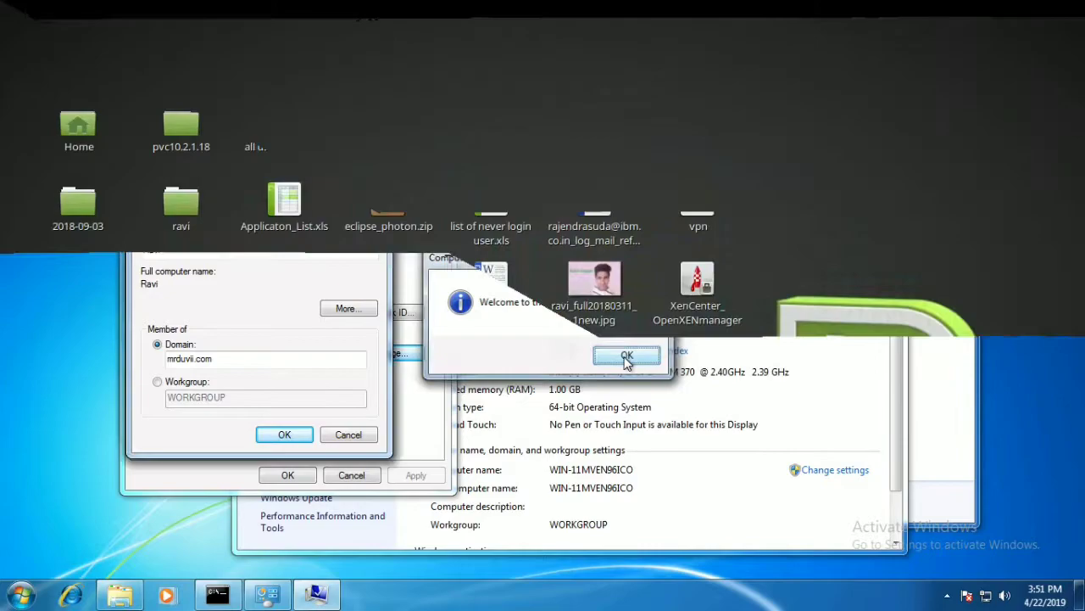
{"action": "left_click", "coordinate": [627, 356]}
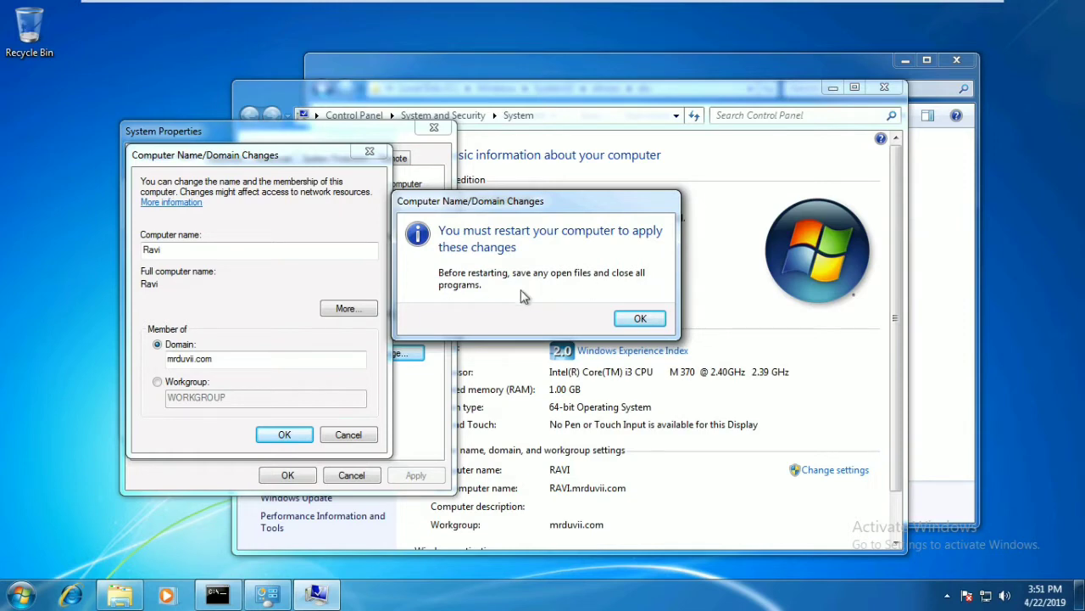
{"action": "left_click", "coordinate": [641, 319]}
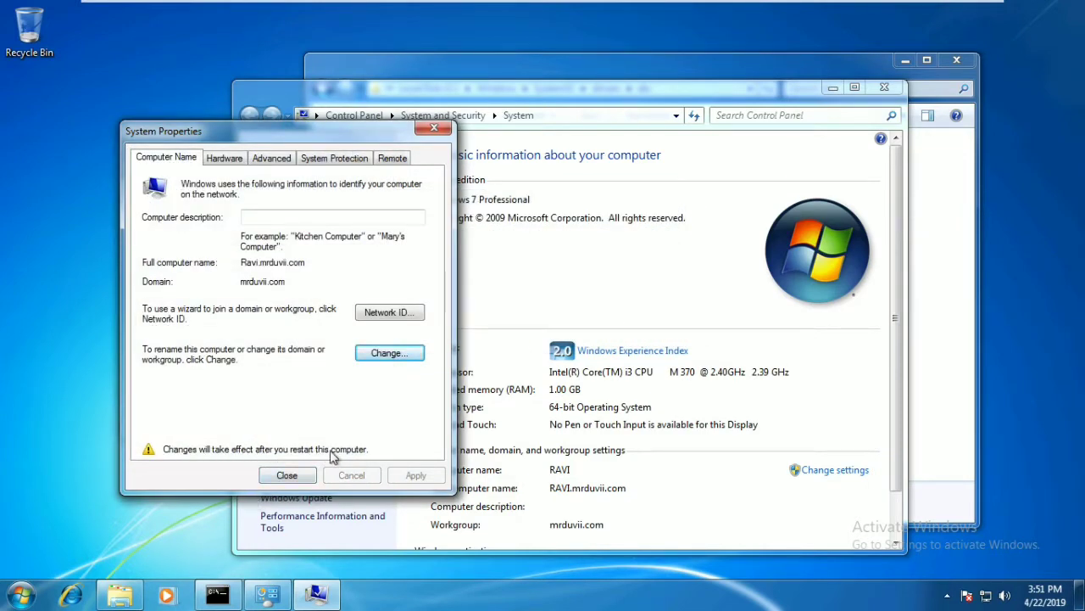
{"action": "left_click", "coordinate": [279, 474]}
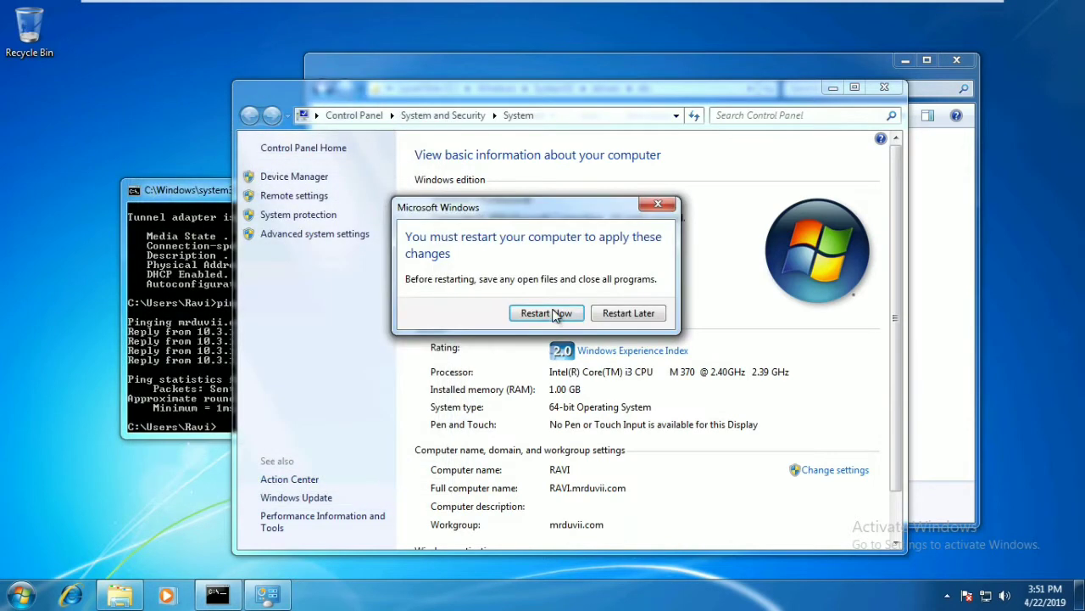
- Restart the computer now to finish joining mrduvii.com
{"action": "left_click", "coordinate": [557, 312]}
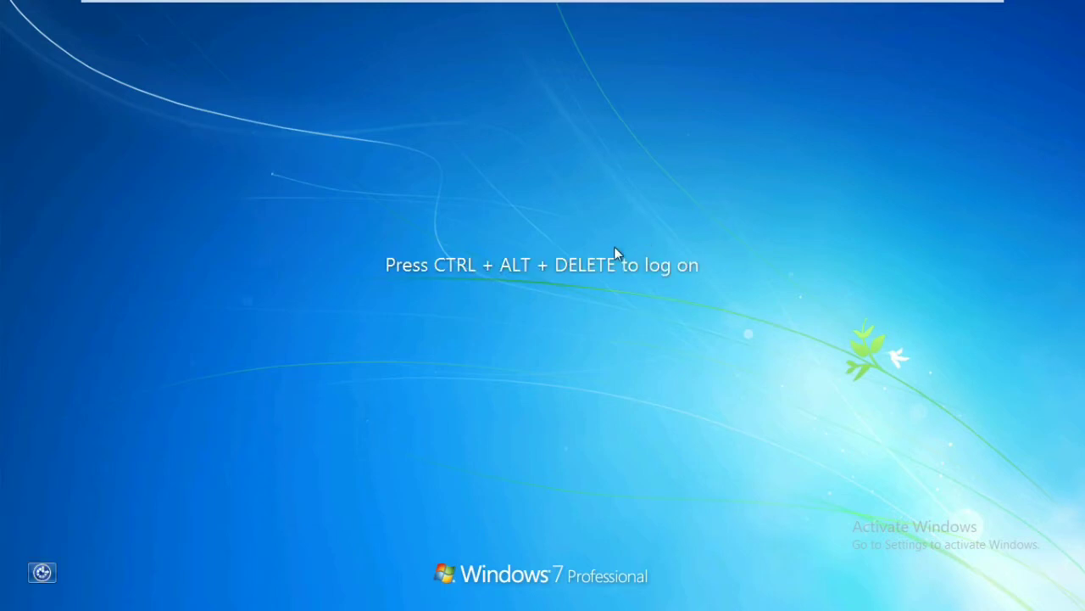
- Cancel the host's log-out prompt and reach the password sign-in screen with VMware's Send Ctrl+Alt+Del
{"action": "key", "text": "ctrl+alt+Delete"}
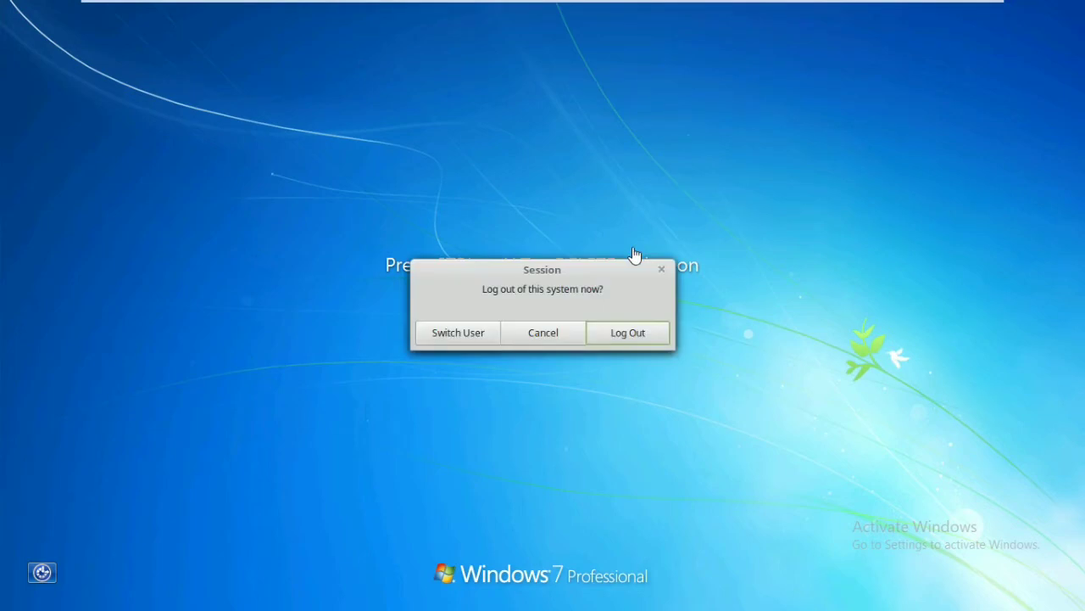
{"action": "left_click", "coordinate": [557, 330]}
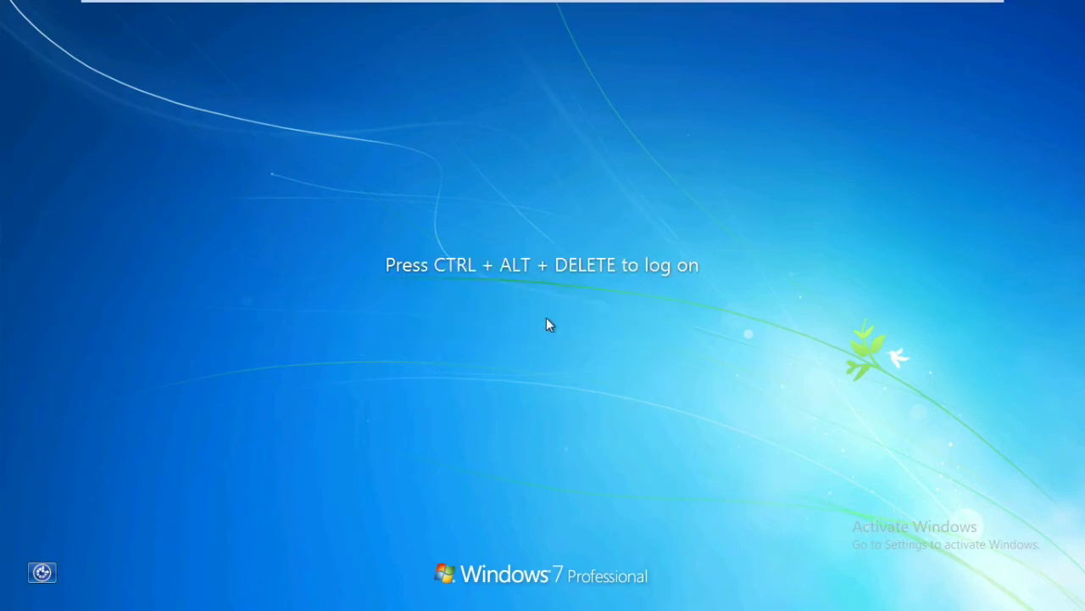
{"action": "mouse_move", "coordinate": [445, 1]}
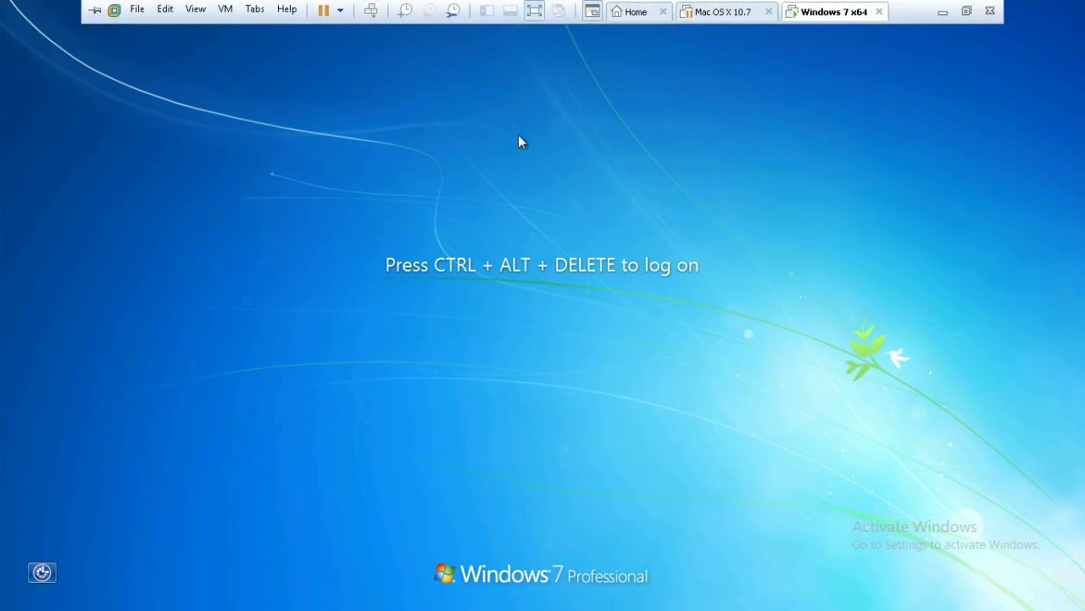
{"action": "left_click", "coordinate": [371, 12]}
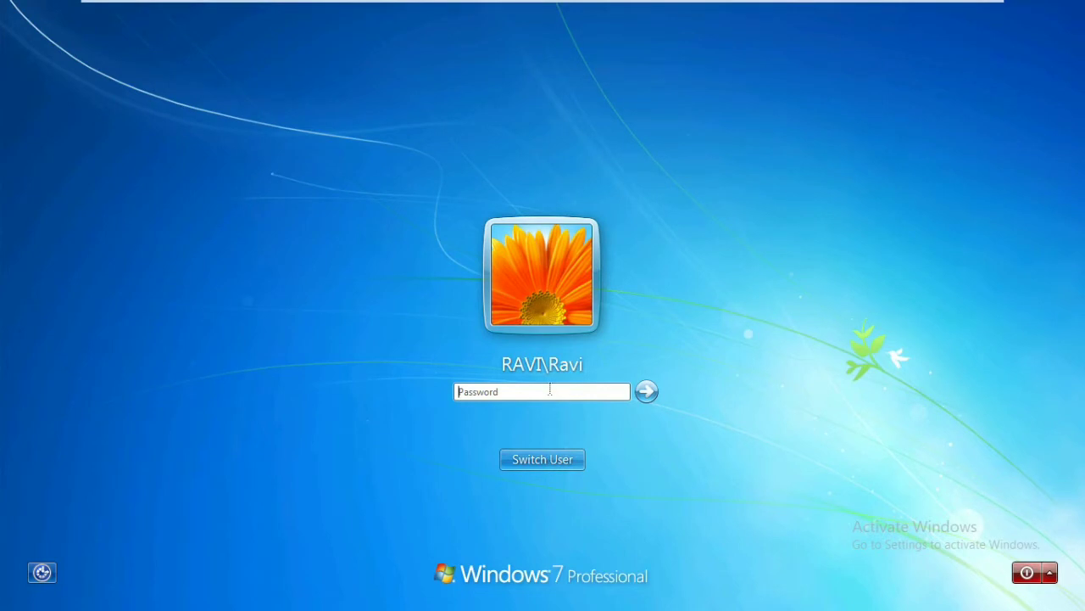
- Try several password guesses for the local account, dismissing each 'user name or password is incorrect' error
{"action": "type", "text": "1234"}
{"action": "key", "text": "Return"}
{"action": "key", "text": "Return"}
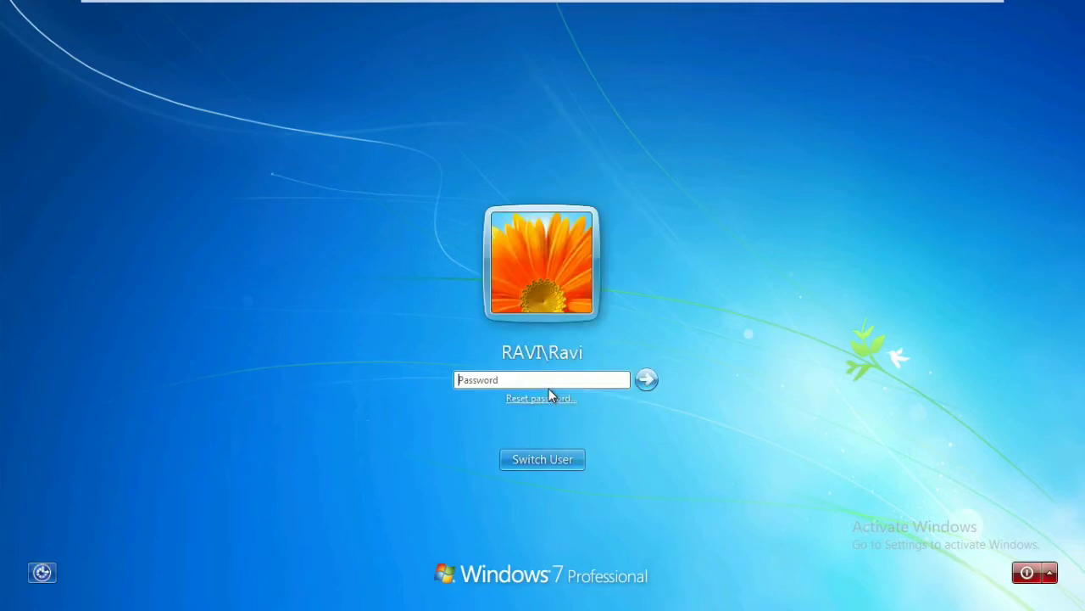
{"action": "type", "text": "1234"}
{"action": "key", "text": "Return"}
{"action": "key", "text": "Return"}
{"action": "type", "text": "123"}
{"action": "key", "text": "Return"}
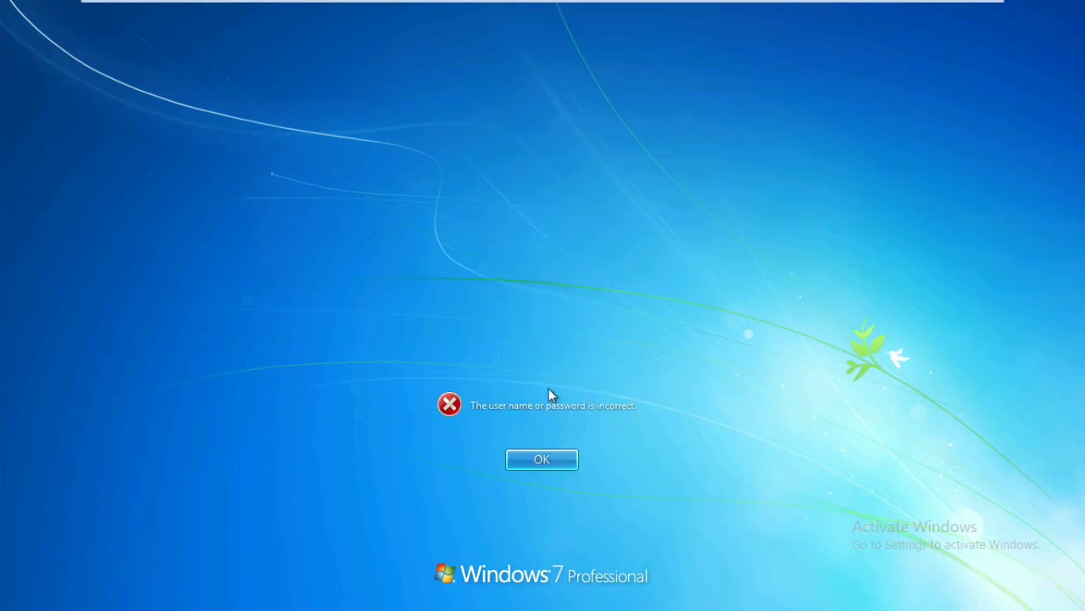
{"action": "key", "text": "Return"}
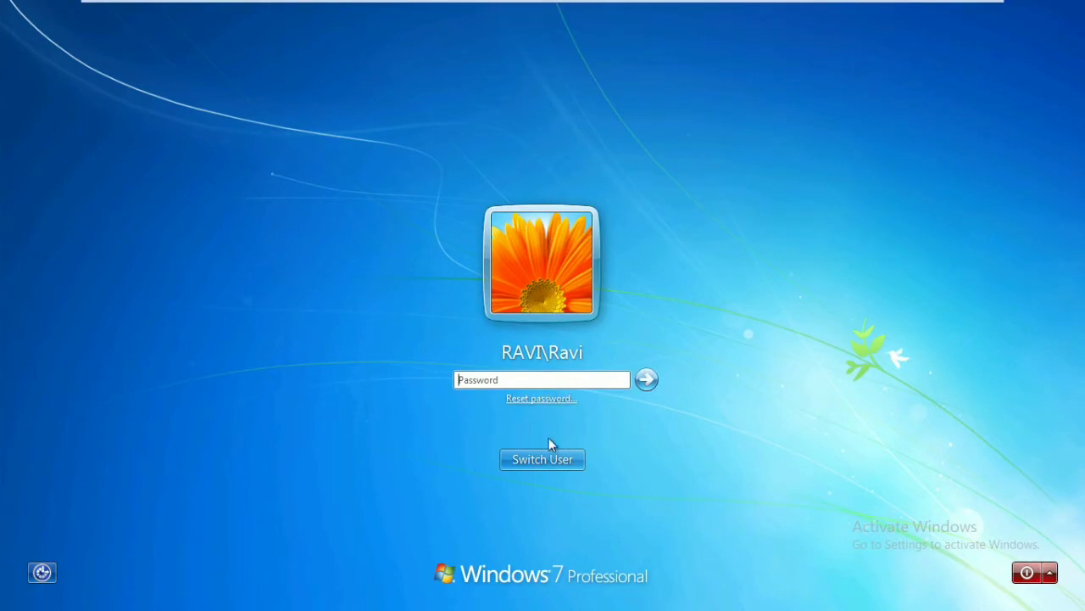
- Log on through Other User as mrduvii.com\administrator with the domain administrator password
{"action": "left_click", "coordinate": [546, 459]}
{"action": "left_click", "coordinate": [612, 356]}
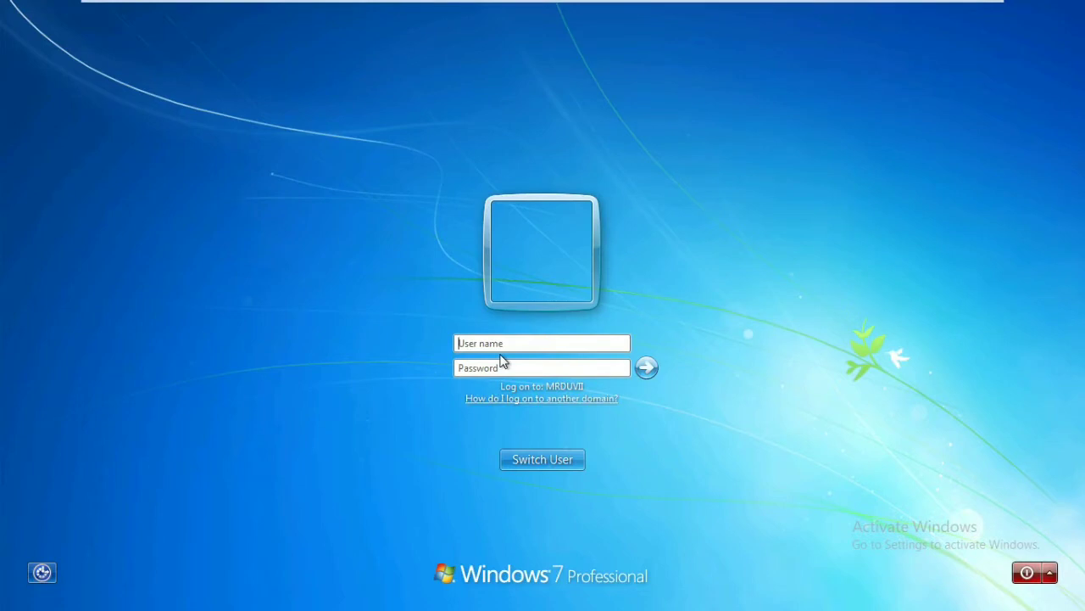
{"action": "type", "text": "mrduvii.com\\"}
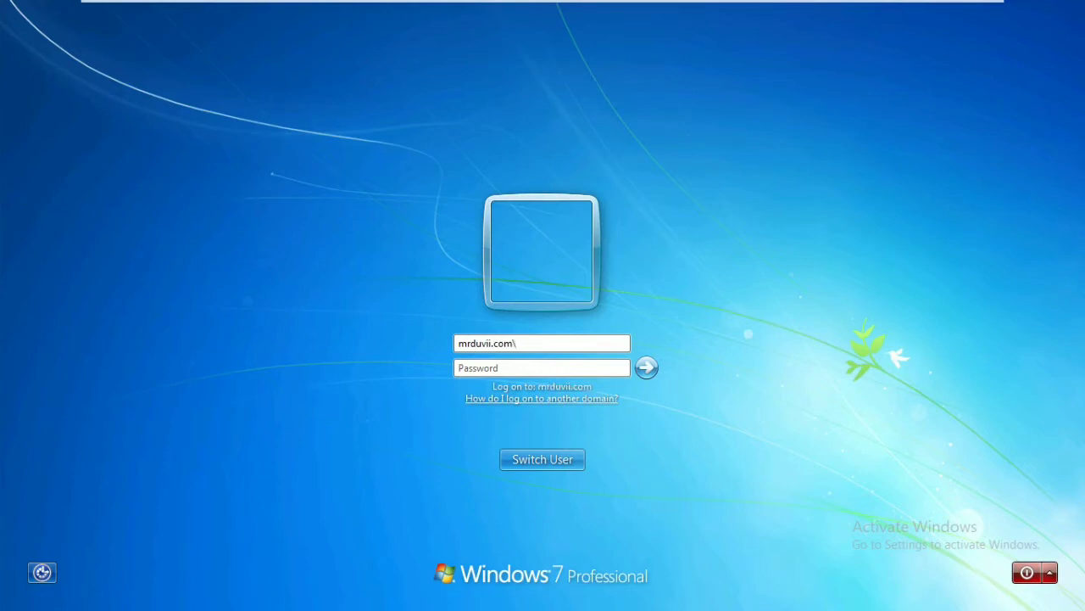
{"action": "type", "text": "administrator"}
{"action": "key", "text": "Tab"}
{"action": "type", "text": "••••••••••••"}
{"action": "key", "text": "Return"}
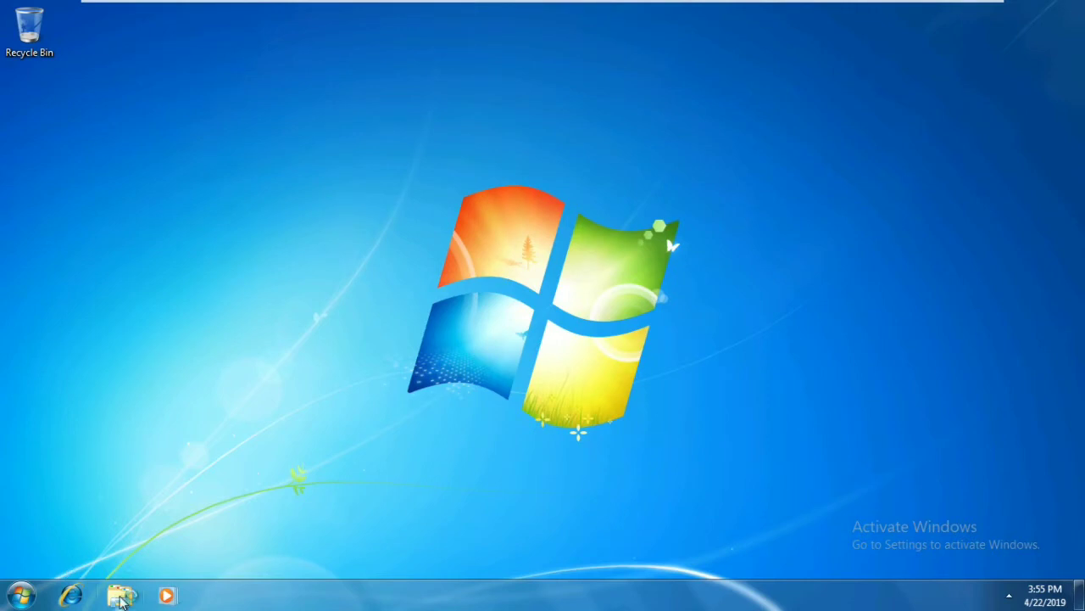
{"action": "left_click", "coordinate": [121, 595]}
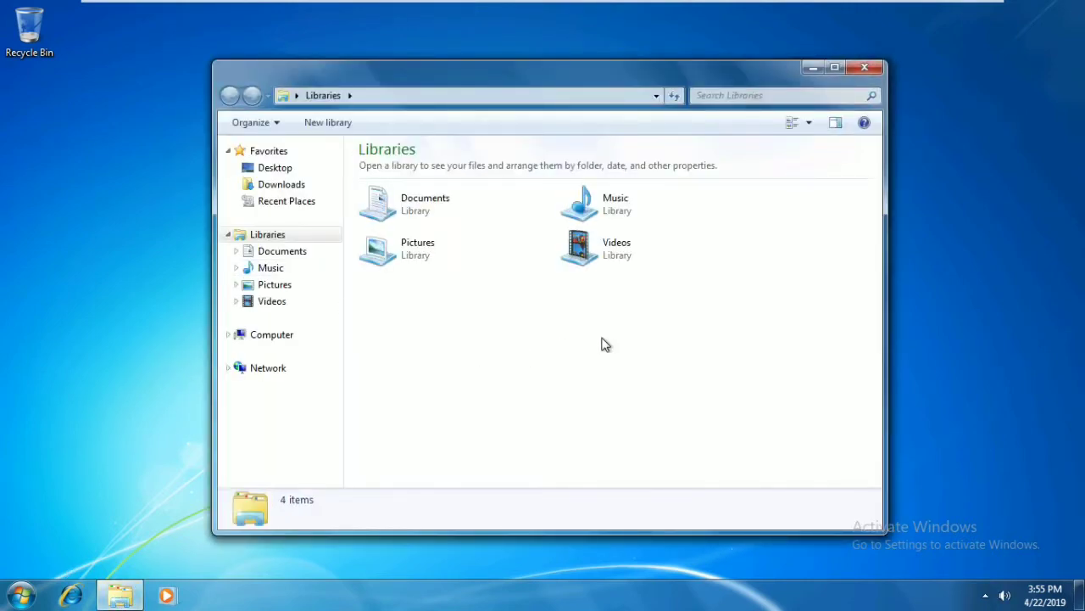
{"action": "left_click", "coordinate": [290, 338]}
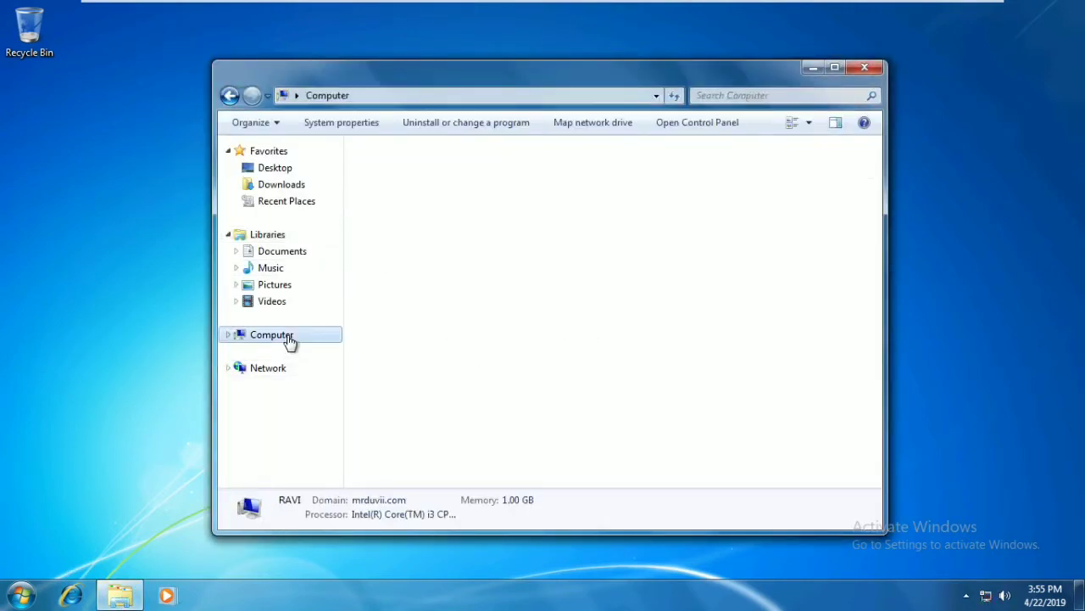
{"action": "right_click", "coordinate": [291, 338]}
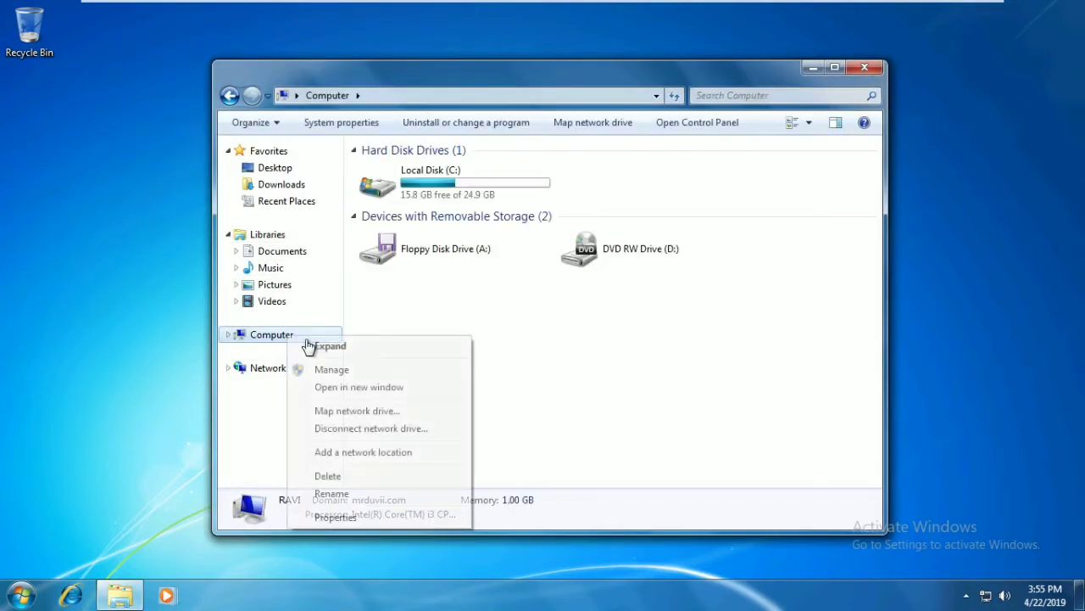
{"action": "left_click", "coordinate": [348, 517]}
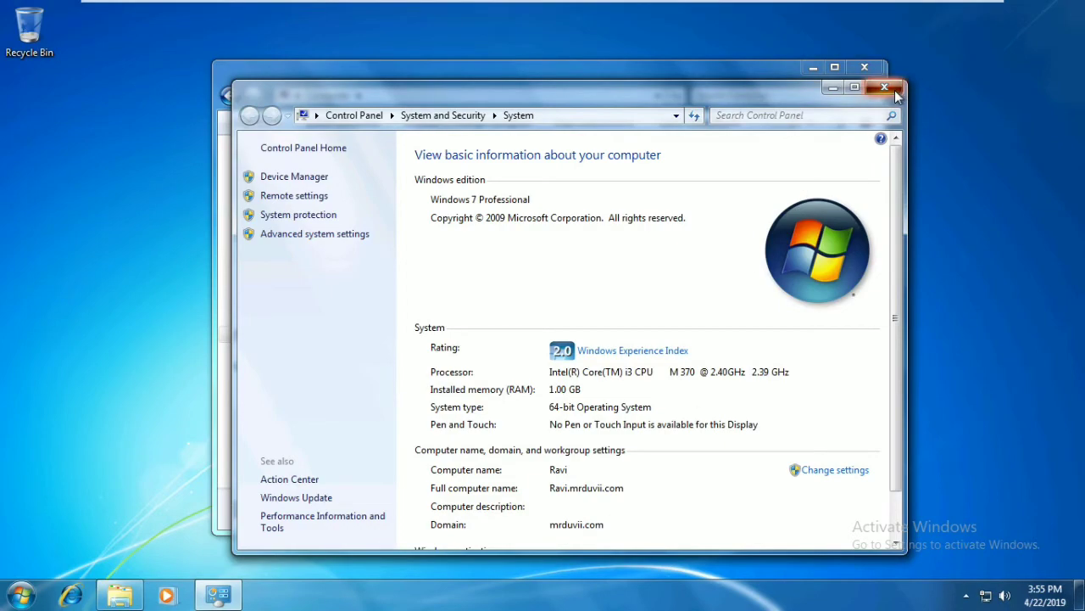
{"action": "left_click", "coordinate": [887, 88]}
{"action": "left_click", "coordinate": [865, 71]}
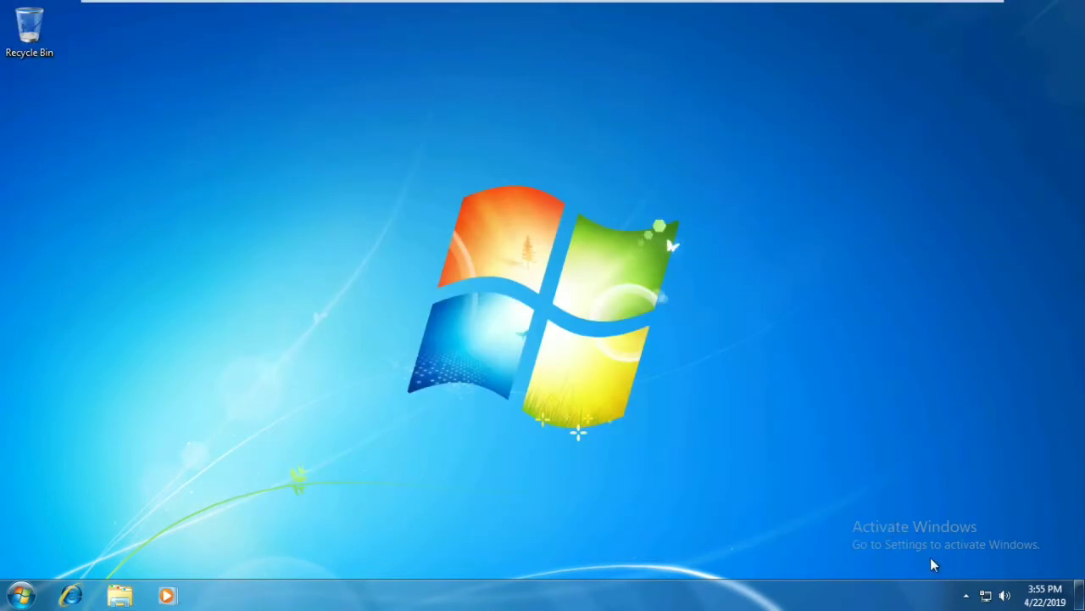
{"action": "mouse_move", "coordinate": [990, 599]}
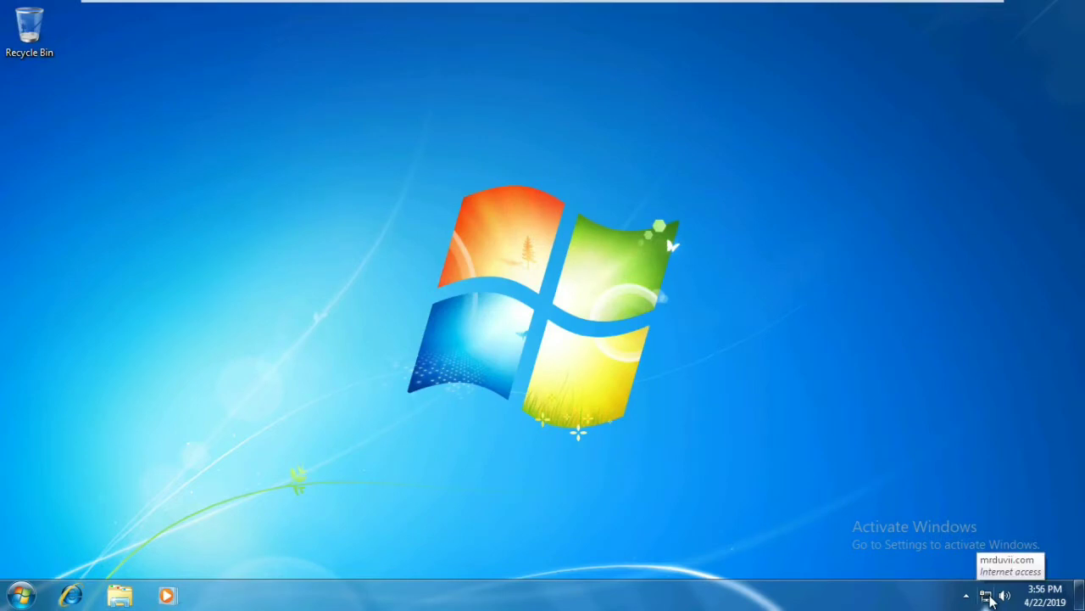
- Check the network adapters via Network and Sharing Center from the tray icon, then close the window
{"action": "right_click", "coordinate": [989, 599]}
{"action": "left_click", "coordinate": [981, 584]}
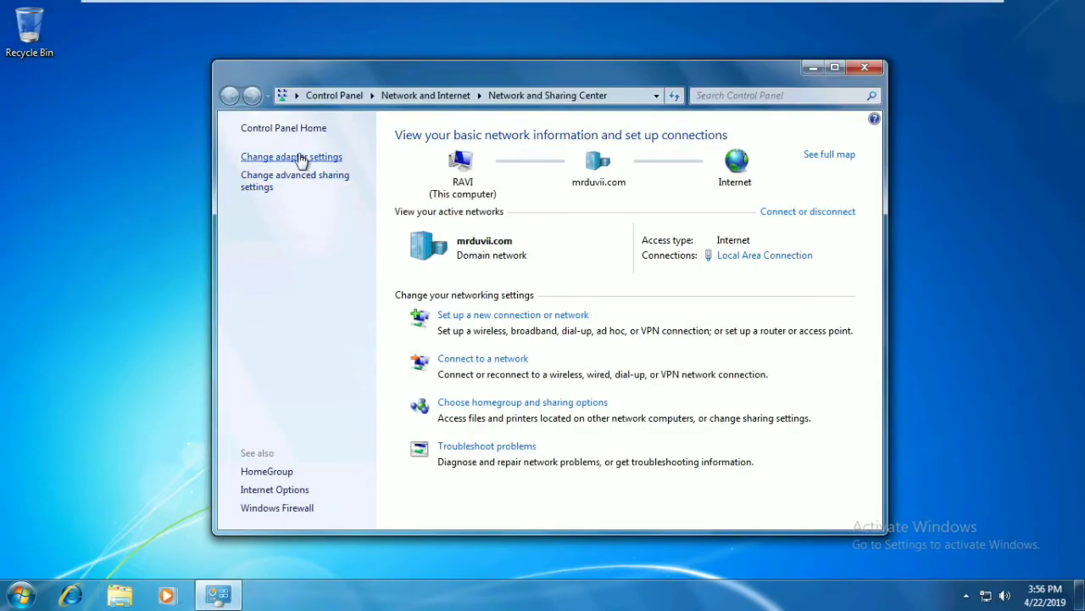
{"action": "left_click", "coordinate": [291, 157]}
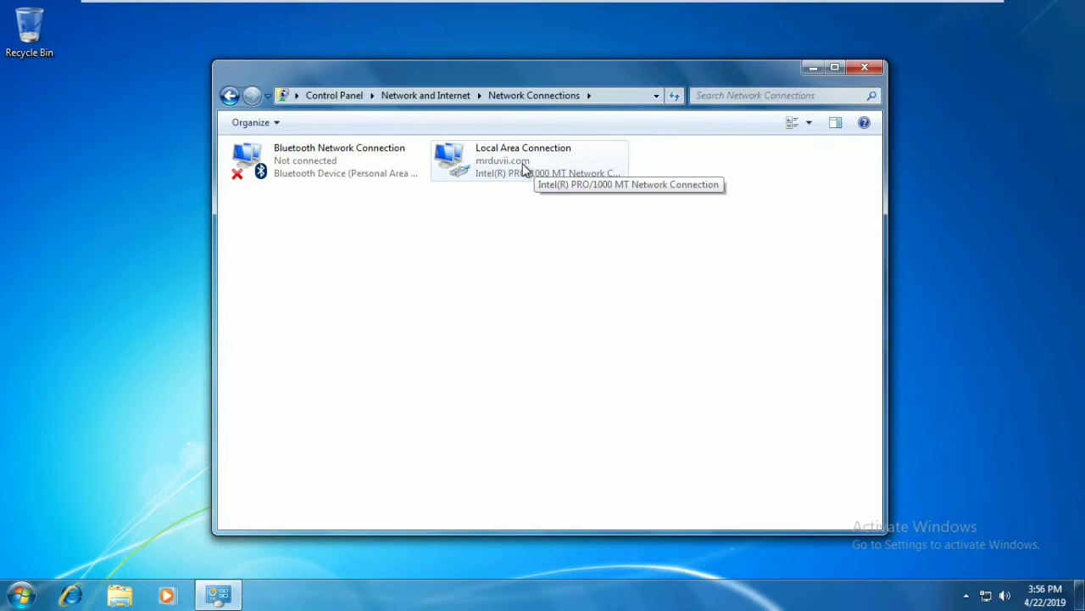
{"action": "left_click", "coordinate": [860, 70]}
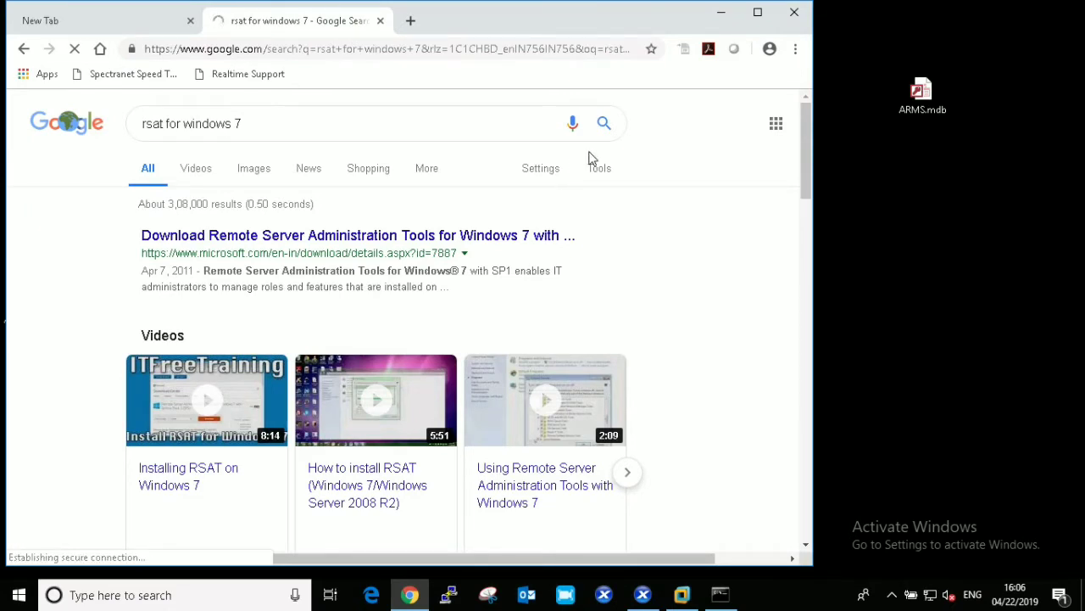
- Open Microsoft's RSAT for Windows 7 SP1 page and bring up its downloadable file list
{"action": "left_click", "coordinate": [758, 12]}
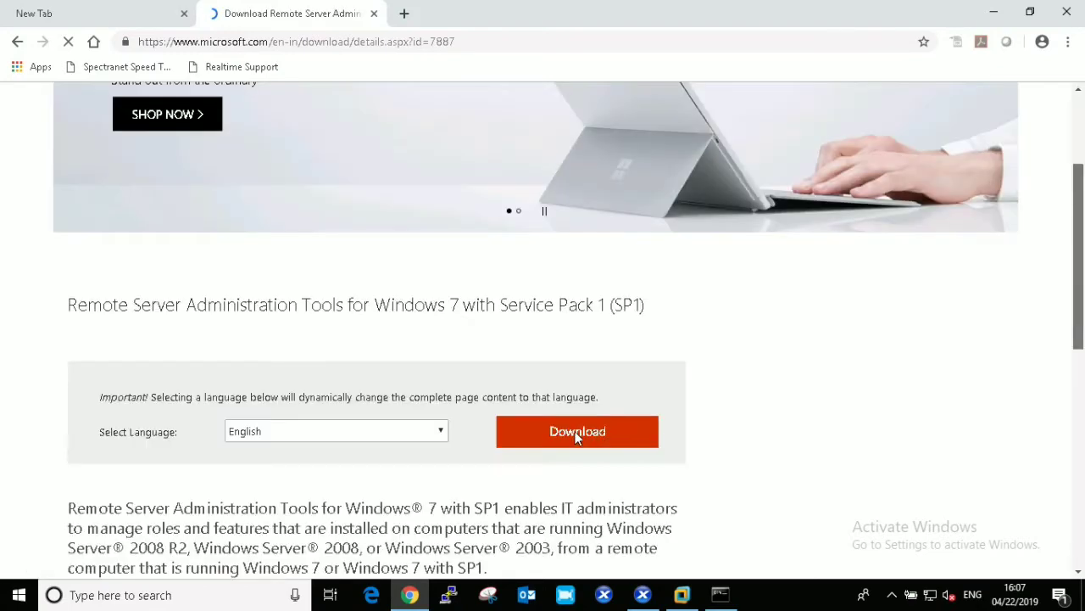
{"action": "scroll", "coordinate": [577, 424], "scroll_direction": "down", "scroll_amount": 1}
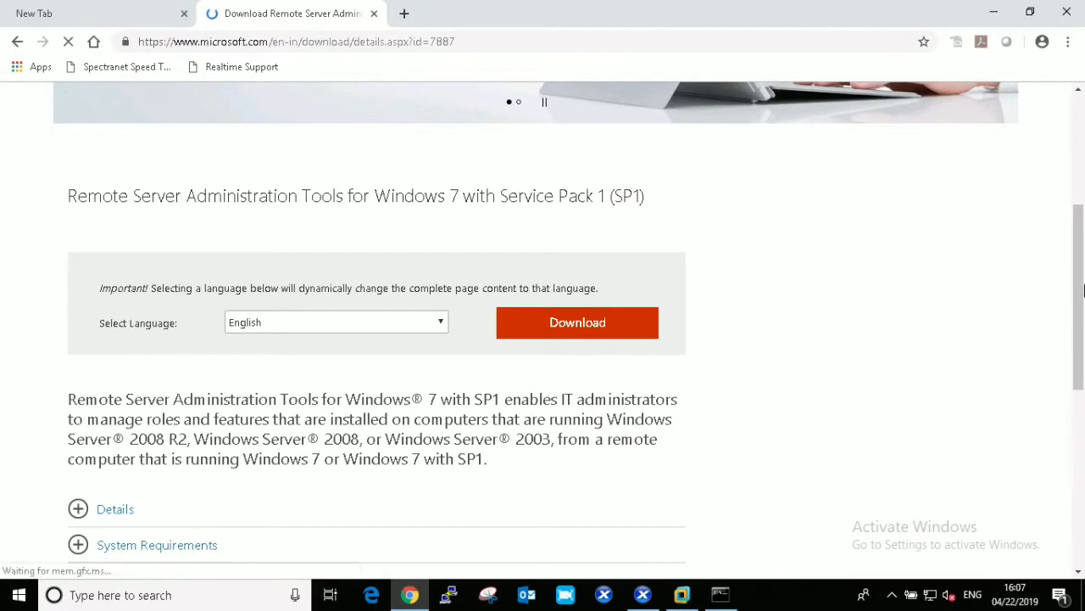
{"action": "left_click", "coordinate": [604, 322]}
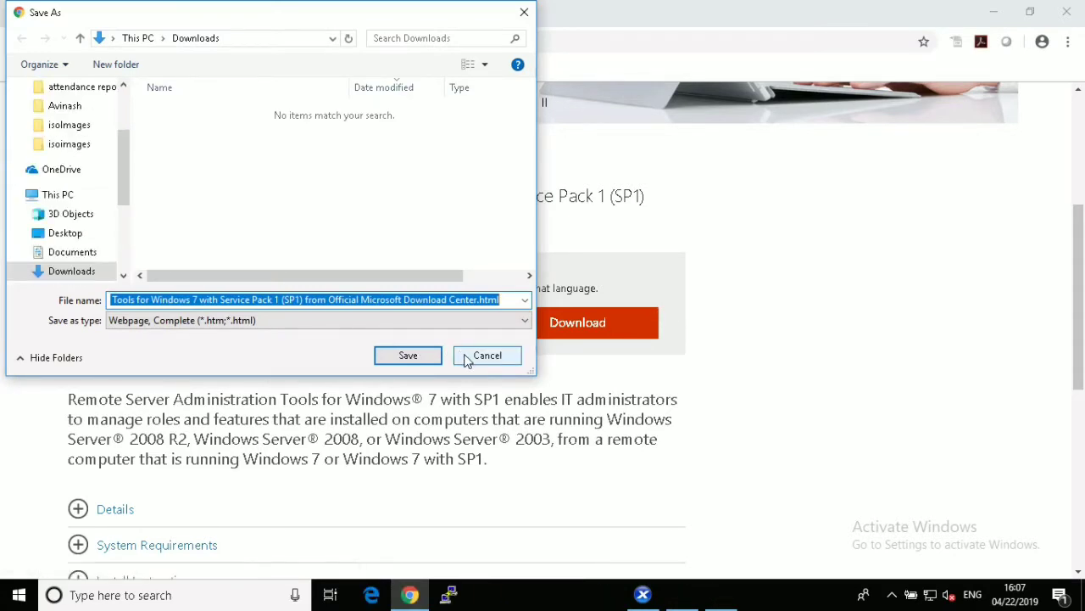
{"action": "left_click", "coordinate": [480, 360]}
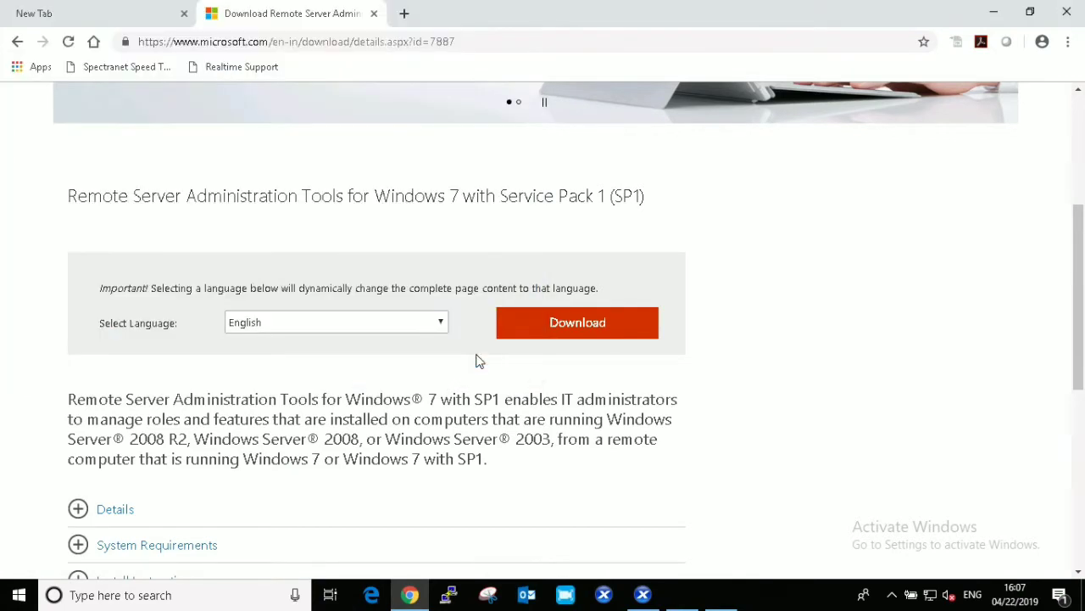
{"action": "left_click", "coordinate": [536, 334]}
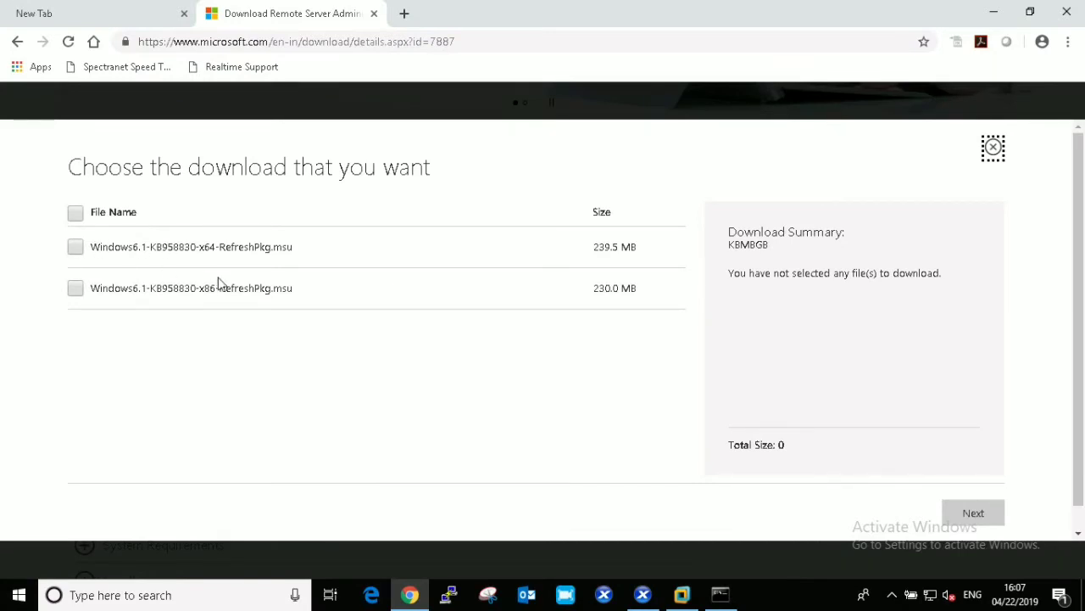
- Choose the x64 package Windows6.1-KB958830-x64-RefreshPkg.msu and start its download
{"action": "left_click_drag", "start_coordinate": [207, 288], "coordinate": [217, 288]}
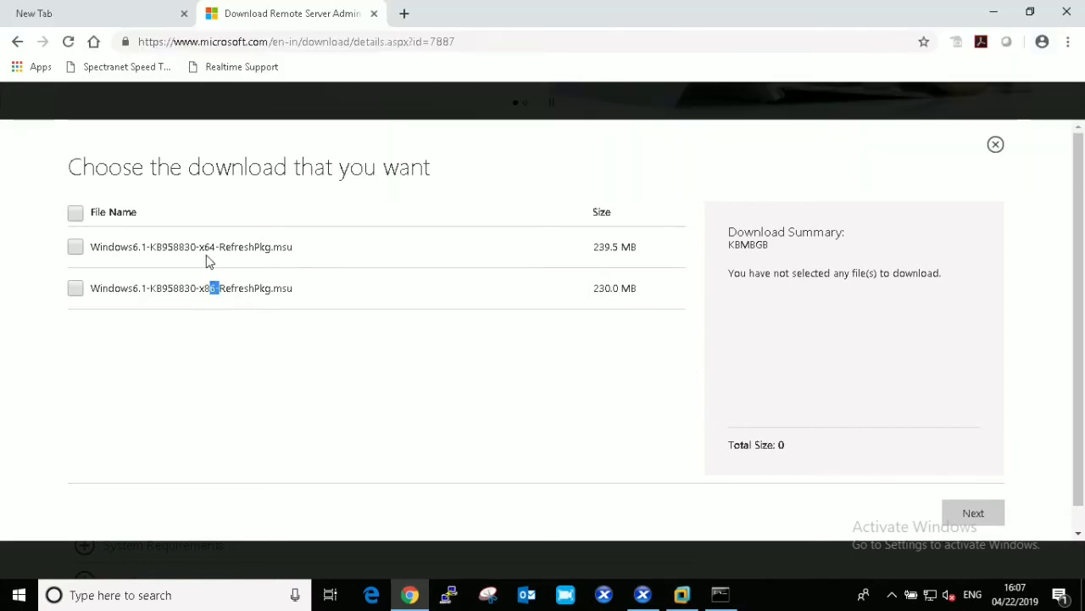
{"action": "left_click_drag", "start_coordinate": [210, 247], "coordinate": [204, 246]}
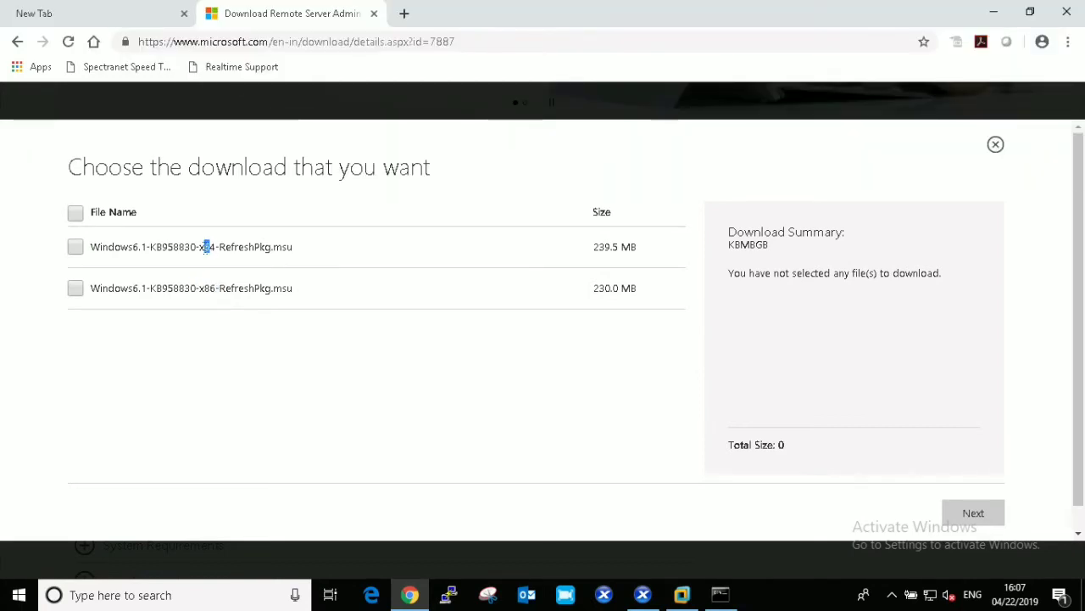
{"action": "left_click", "coordinate": [75, 246]}
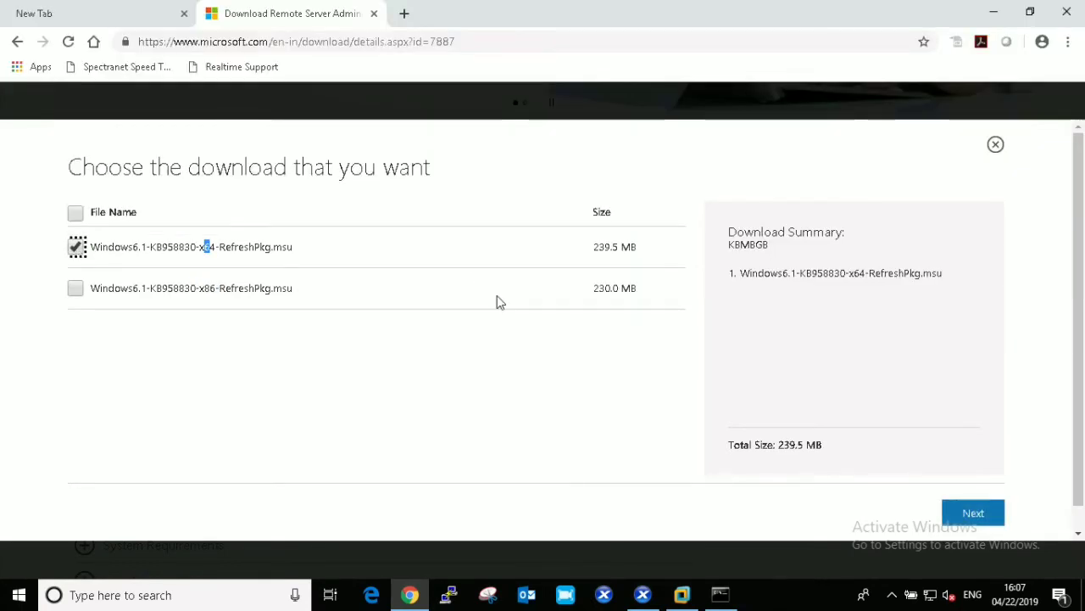
{"action": "left_click", "coordinate": [983, 515]}
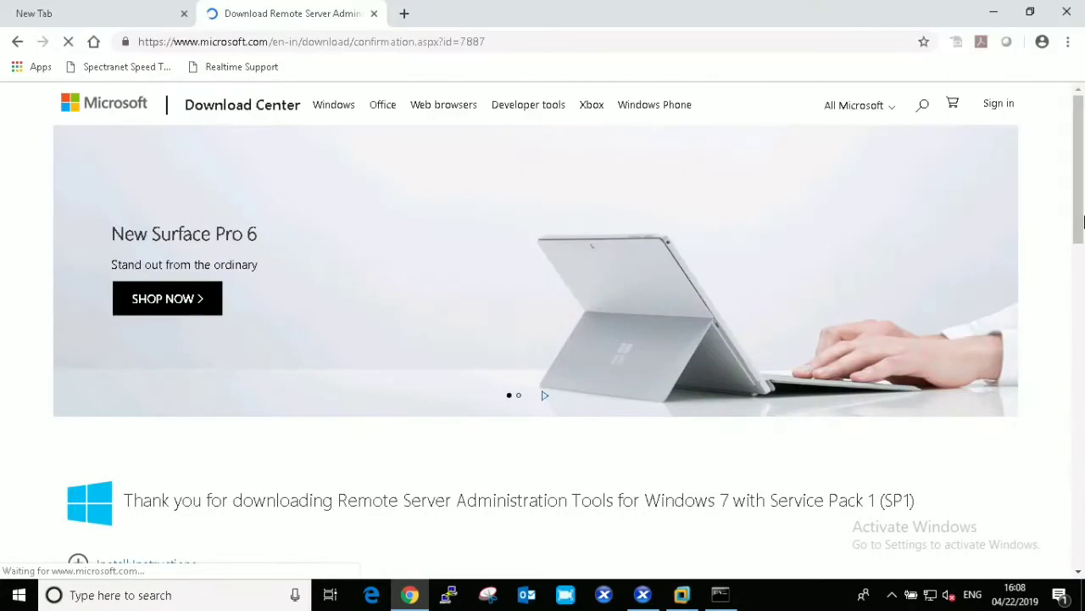
{"action": "left_click_drag", "start_coordinate": [1083, 220], "coordinate": [1083, 317]}
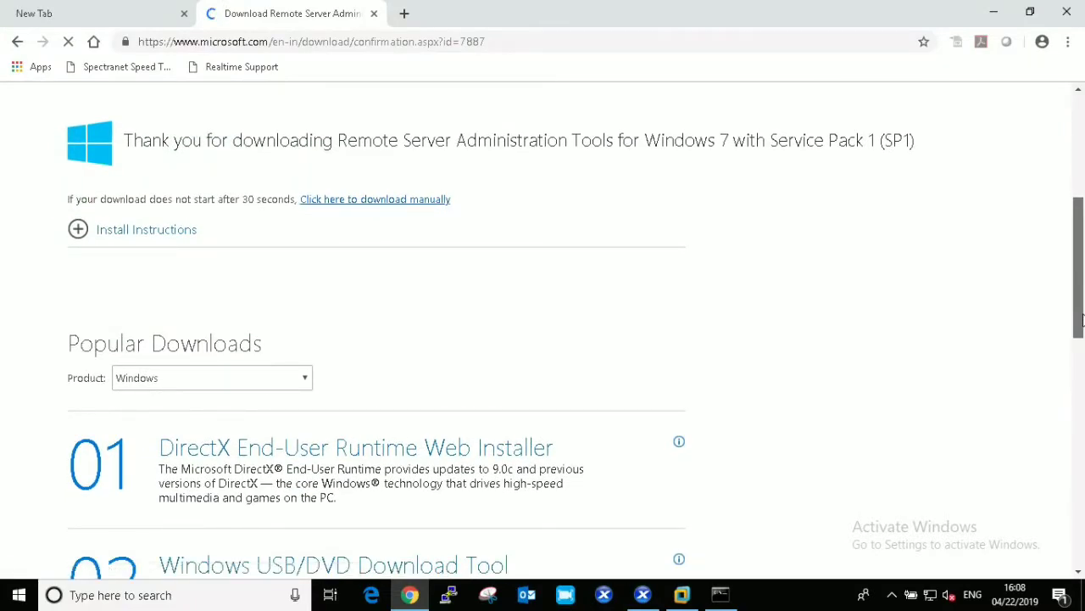
{"action": "scroll", "coordinate": [1083, 363], "scroll_direction": "down", "scroll_amount": 2}
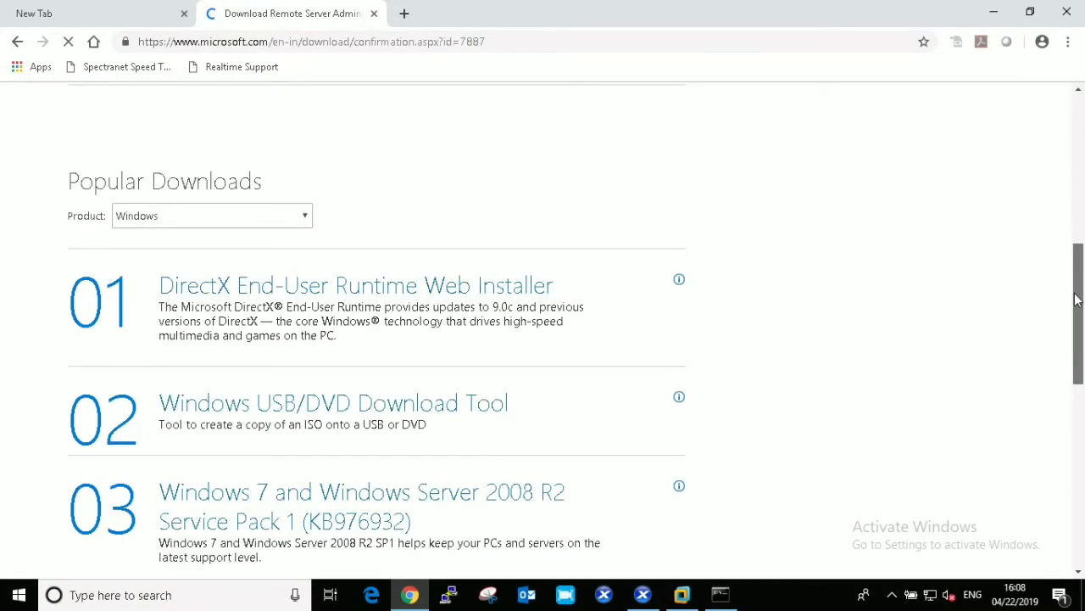
{"action": "scroll", "coordinate": [1077, 298], "scroll_direction": "up", "scroll_amount": 3}
{"action": "scroll", "coordinate": [1075, 237], "scroll_direction": "up", "scroll_amount": 3}
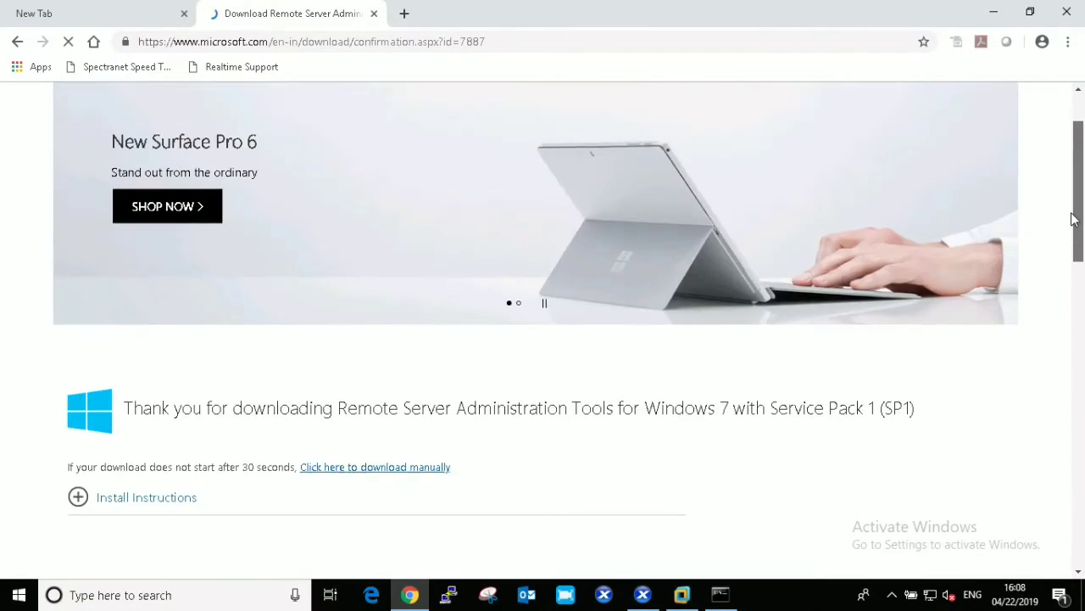
{"action": "scroll", "coordinate": [1072, 218], "scroll_direction": "up", "scroll_amount": 2}
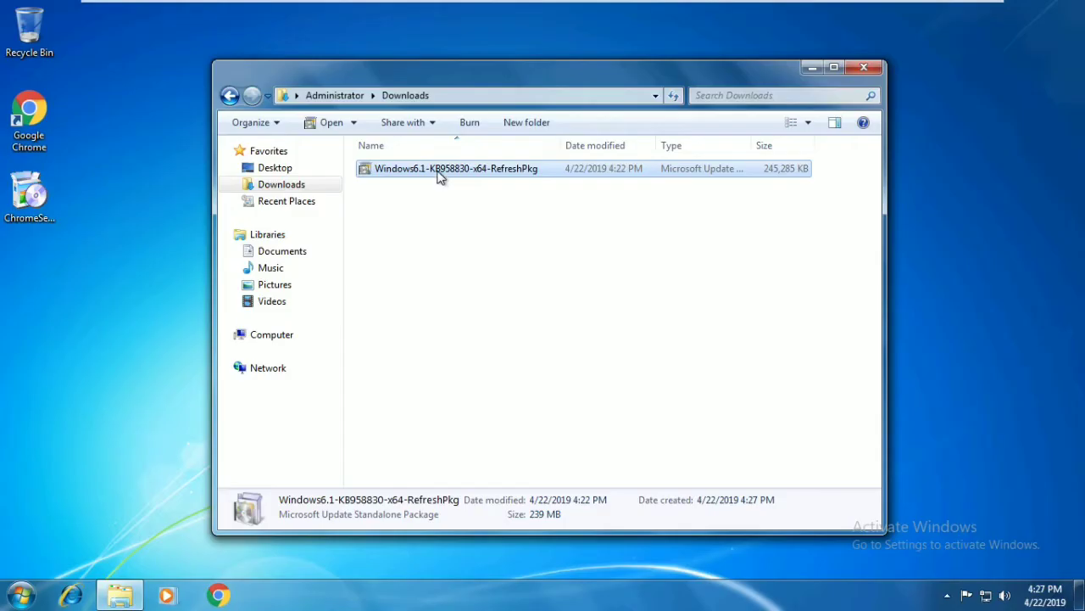
- Run the downloaded KB958830 .msu package and confirm installing the update
{"action": "double_click", "coordinate": [439, 168]}
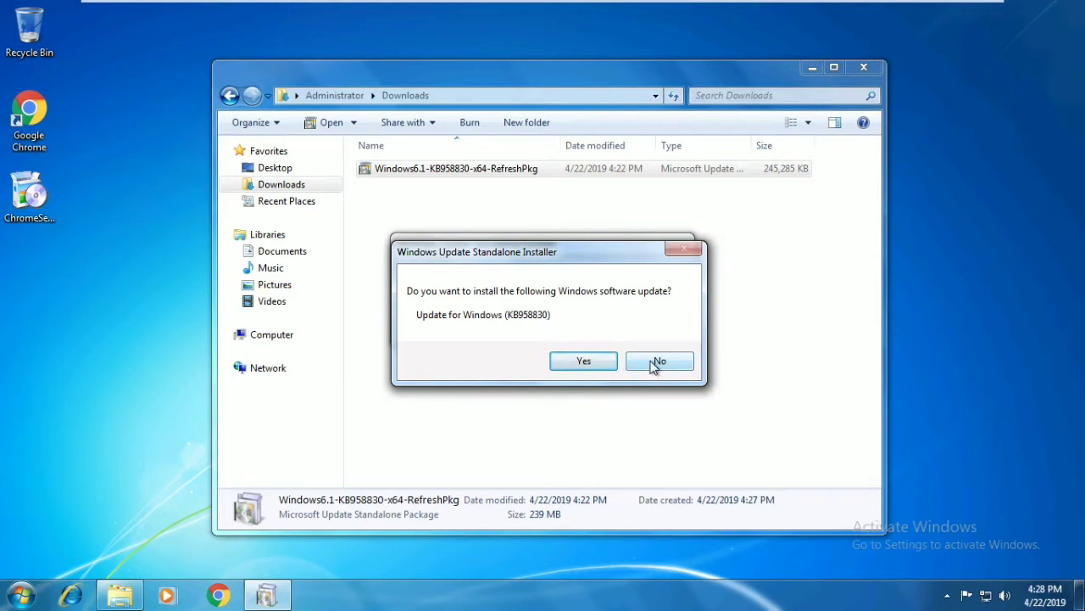
{"action": "left_click", "coordinate": [584, 361]}
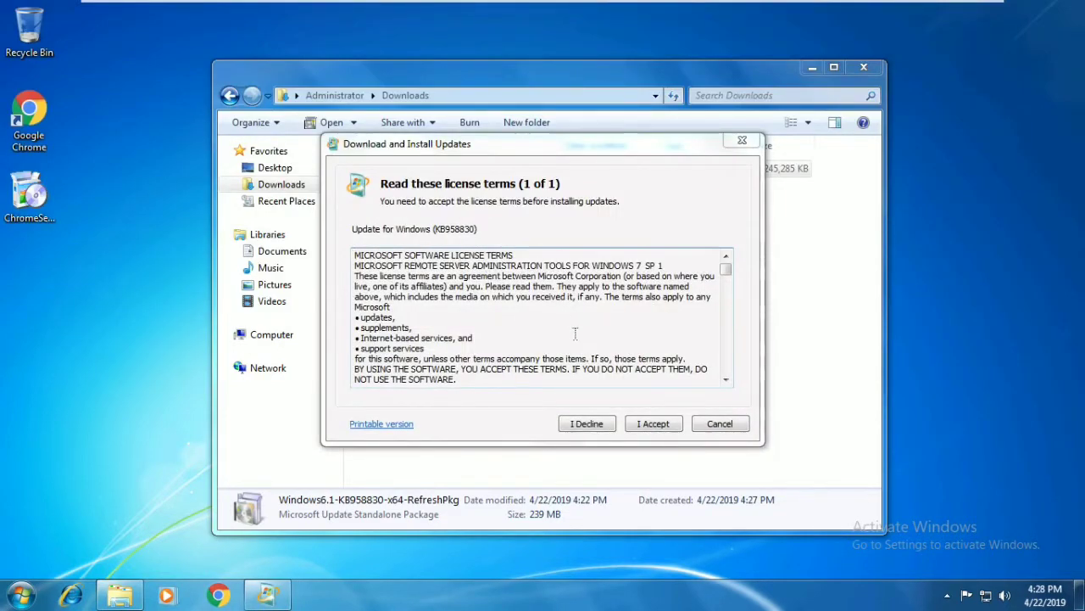
- Accept the RSAT license terms, let KB958830 install, then close the help, completion and Downloads windows
{"action": "left_click", "coordinate": [650, 424]}
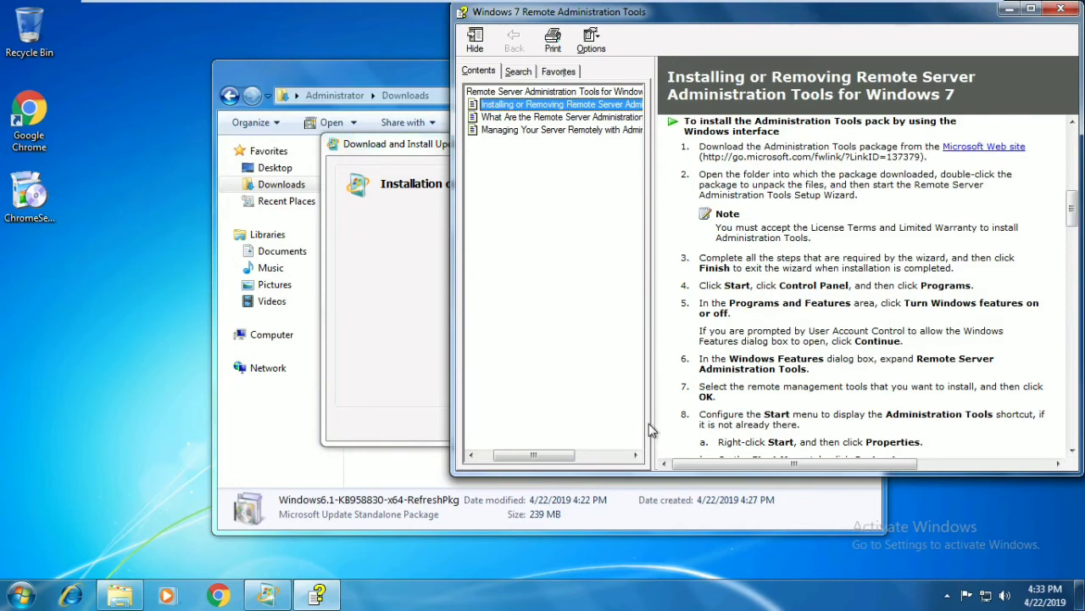
{"action": "left_click", "coordinate": [1060, 9]}
{"action": "left_click", "coordinate": [717, 425]}
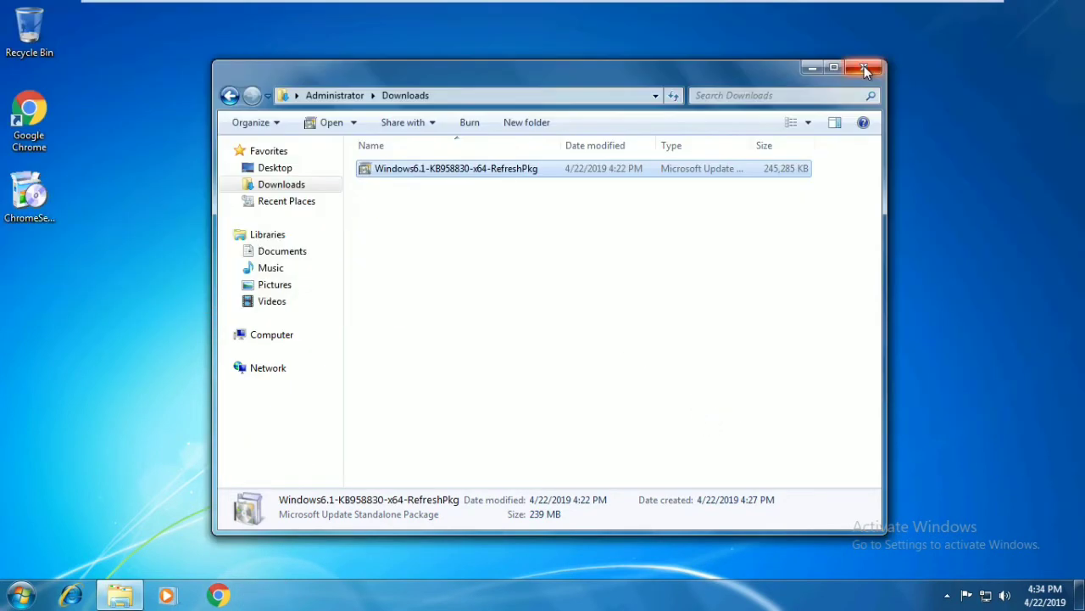
{"action": "left_click", "coordinate": [864, 68]}
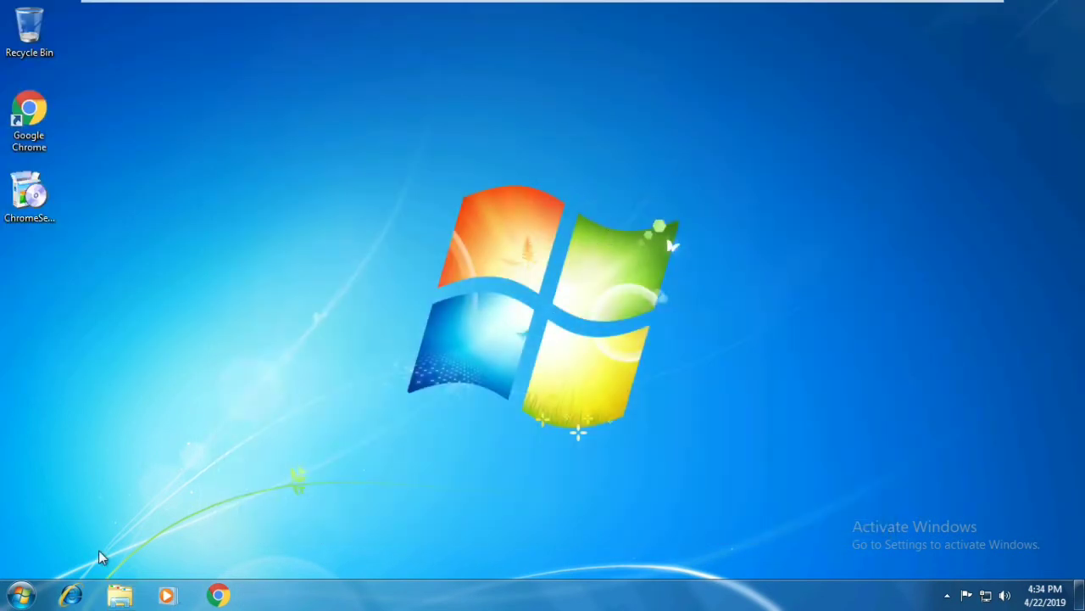
- Browse the Start menu's power options and Administrative Tools list, then dismiss them
{"action": "left_click", "coordinate": [22, 597]}
{"action": "mouse_move", "coordinate": [284, 553]}
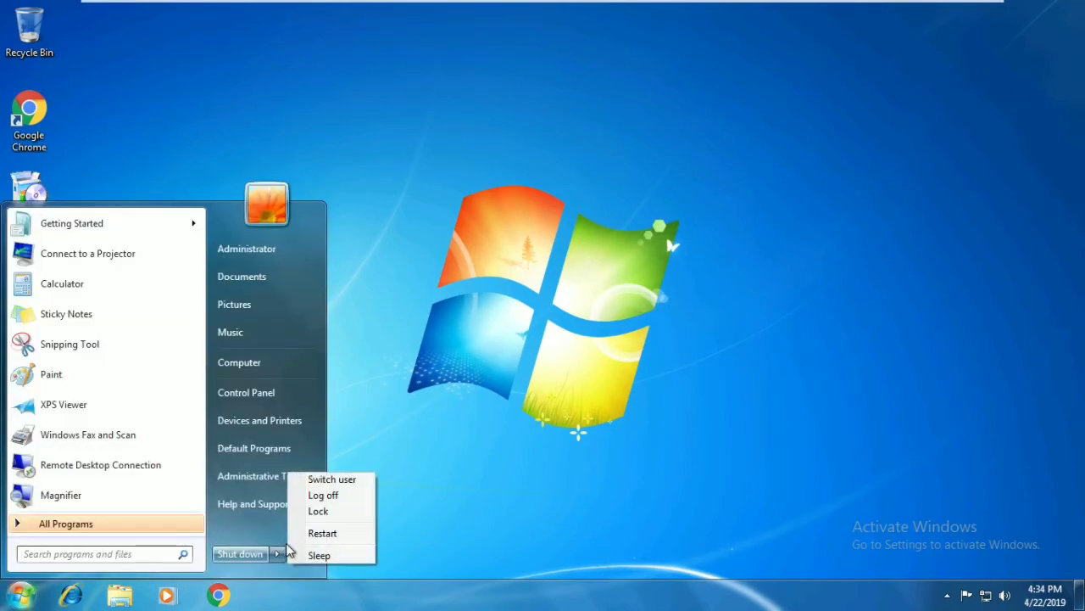
{"action": "left_click", "coordinate": [387, 438]}
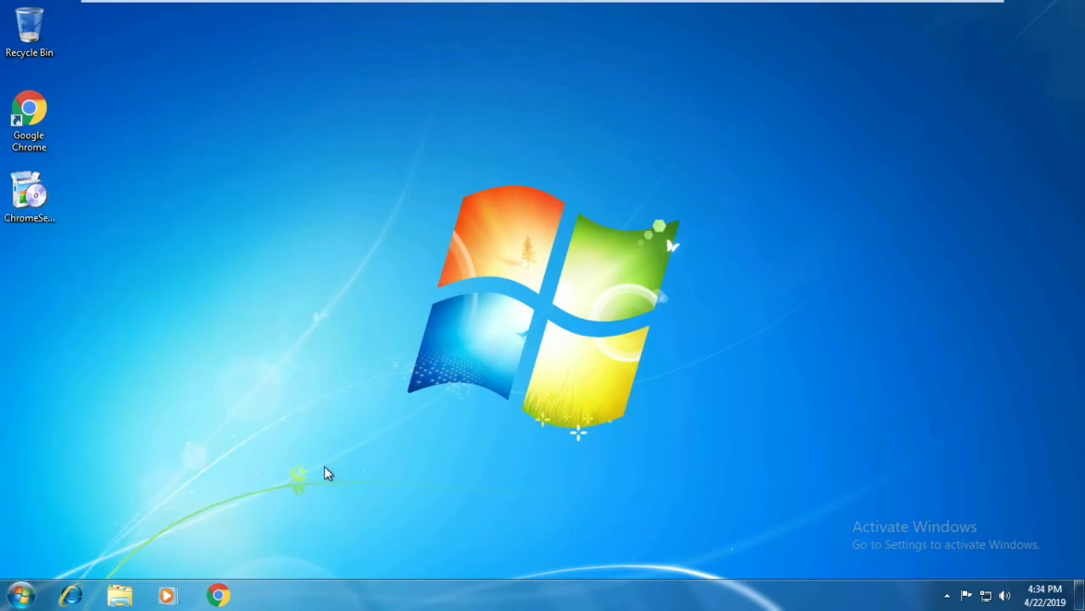
{"action": "left_click", "coordinate": [22, 595]}
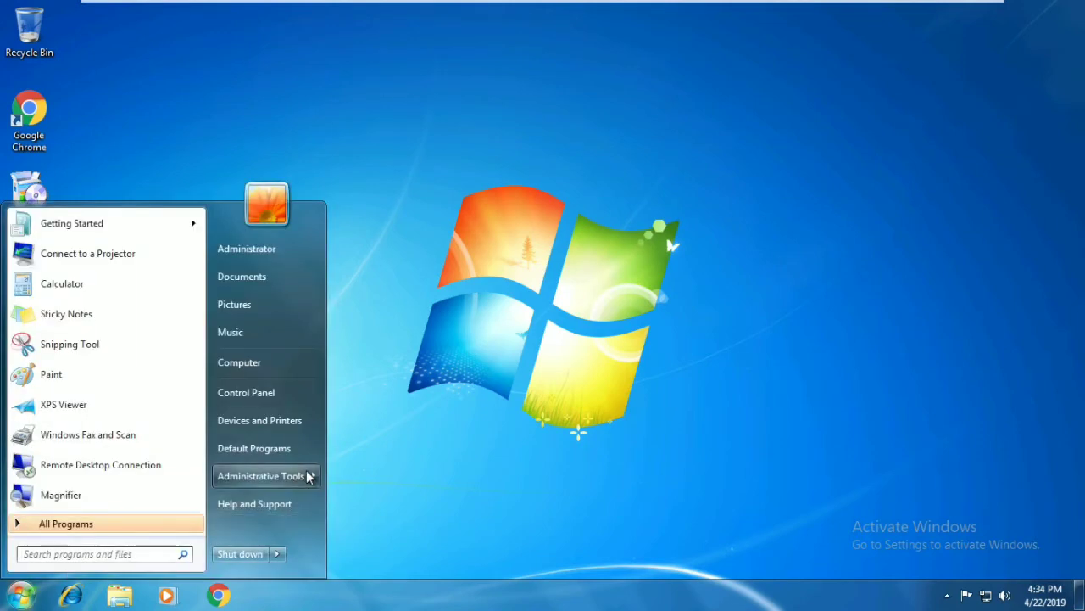
{"action": "mouse_move", "coordinate": [314, 475]}
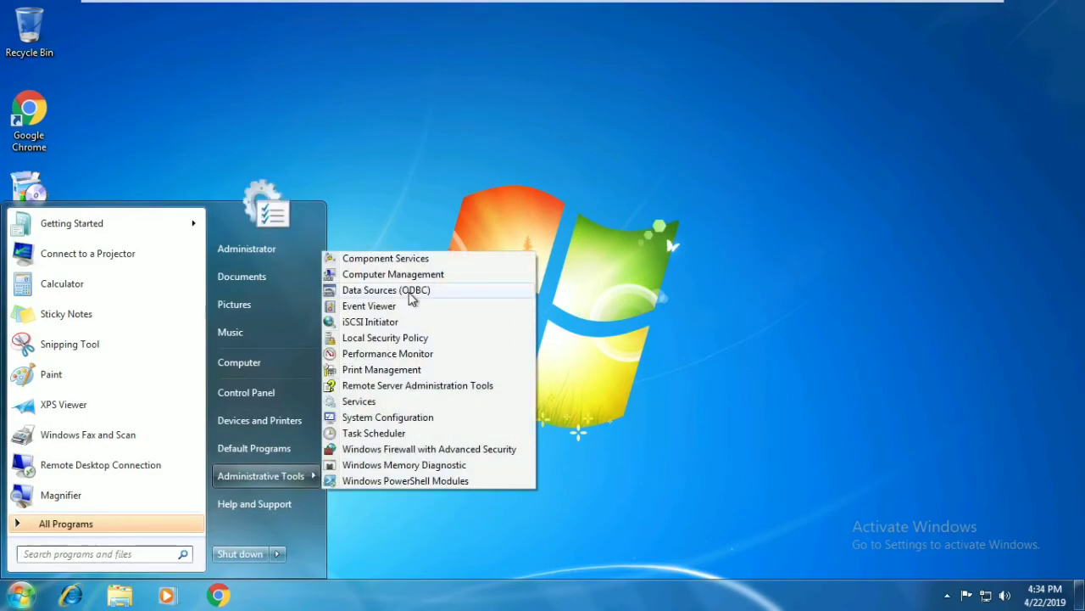
{"action": "left_click", "coordinate": [658, 396]}
- Open Windows Features from Control Panel's Uninstall a program and maximize it
{"action": "left_click", "coordinate": [22, 594]}
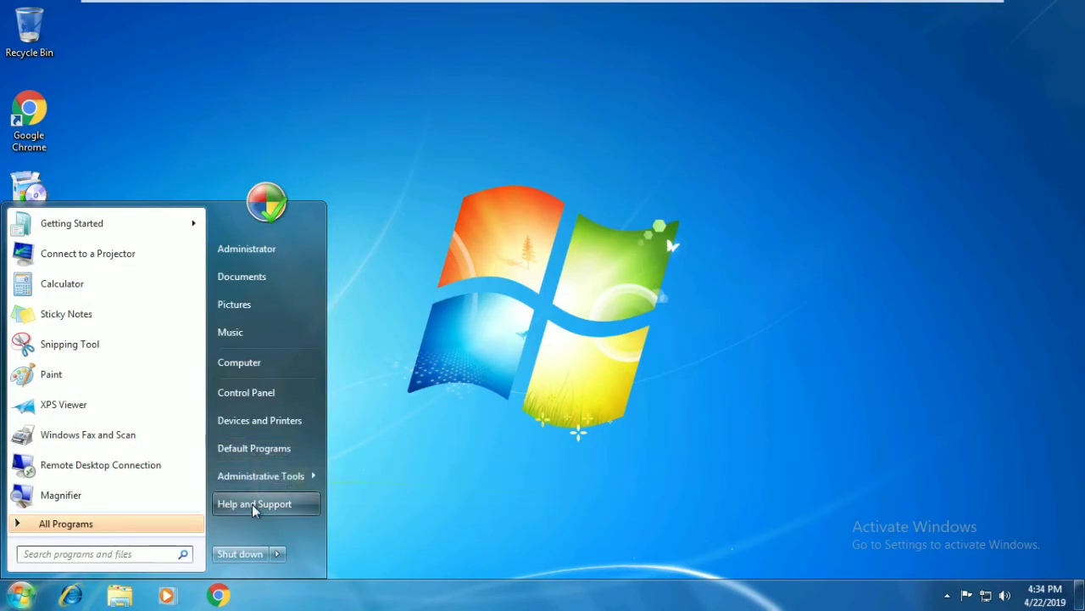
{"action": "left_click", "coordinate": [263, 391]}
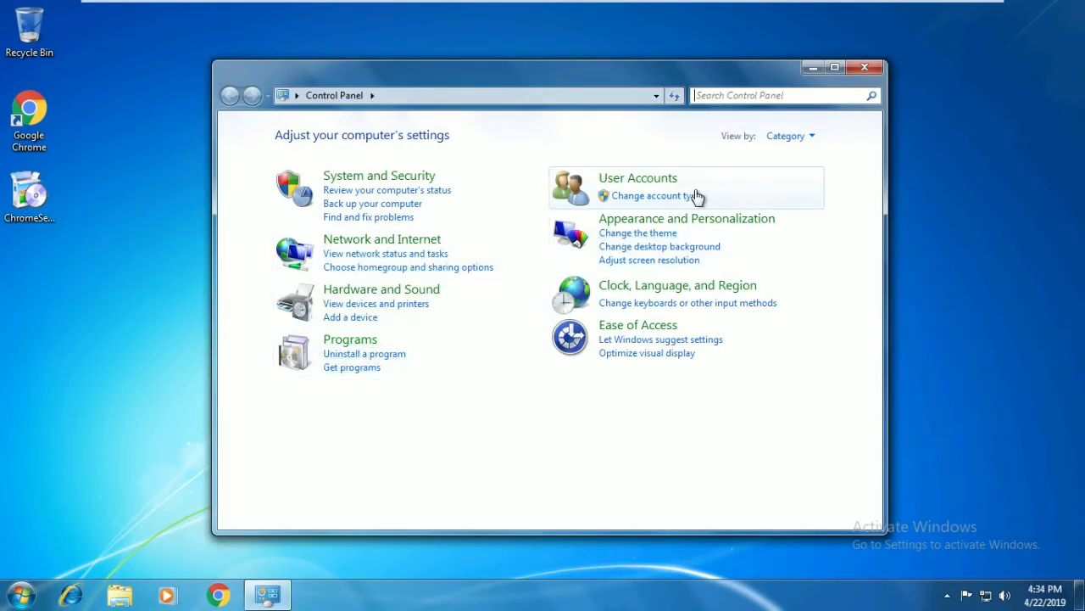
{"action": "left_click", "coordinate": [362, 354]}
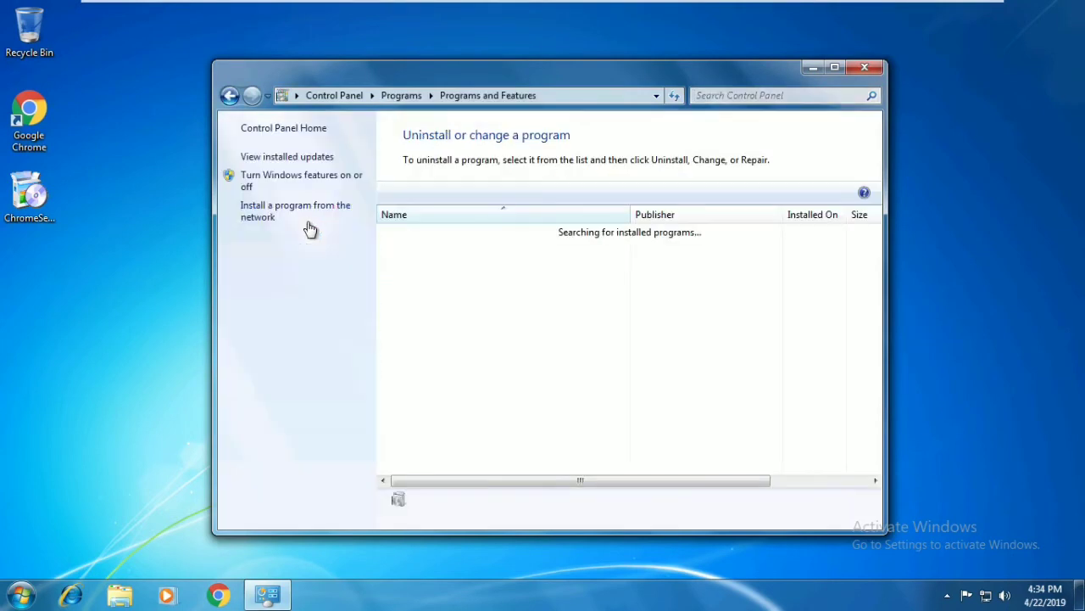
{"action": "left_click", "coordinate": [288, 181]}
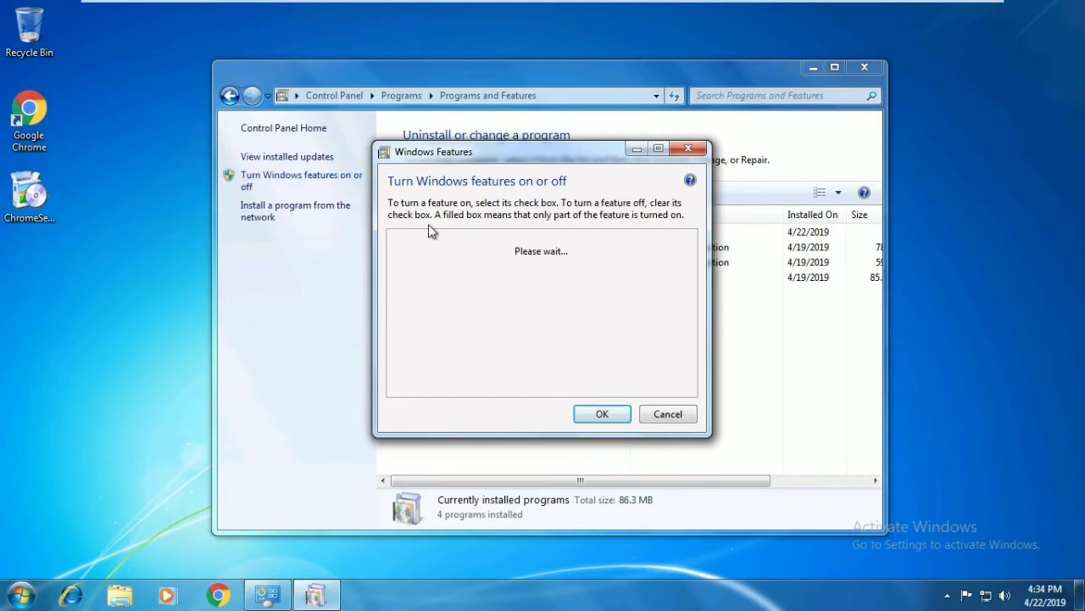
{"action": "left_click", "coordinate": [658, 149]}
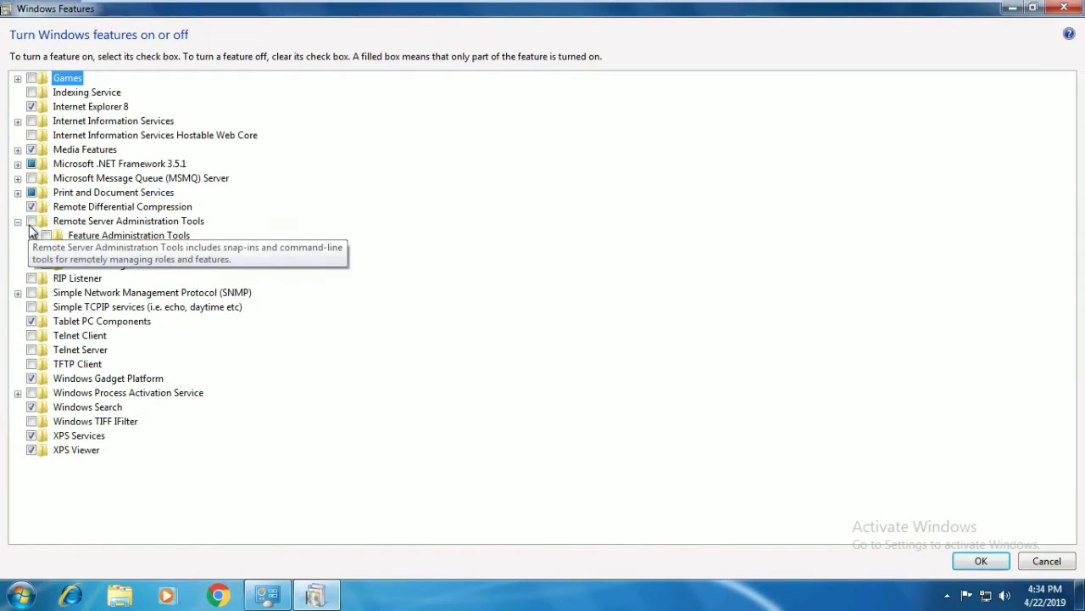
- Tick Remote Server Administration Tools and Group Policy Management Tools under Feature Administration Tools
{"action": "left_click", "coordinate": [31, 222]}
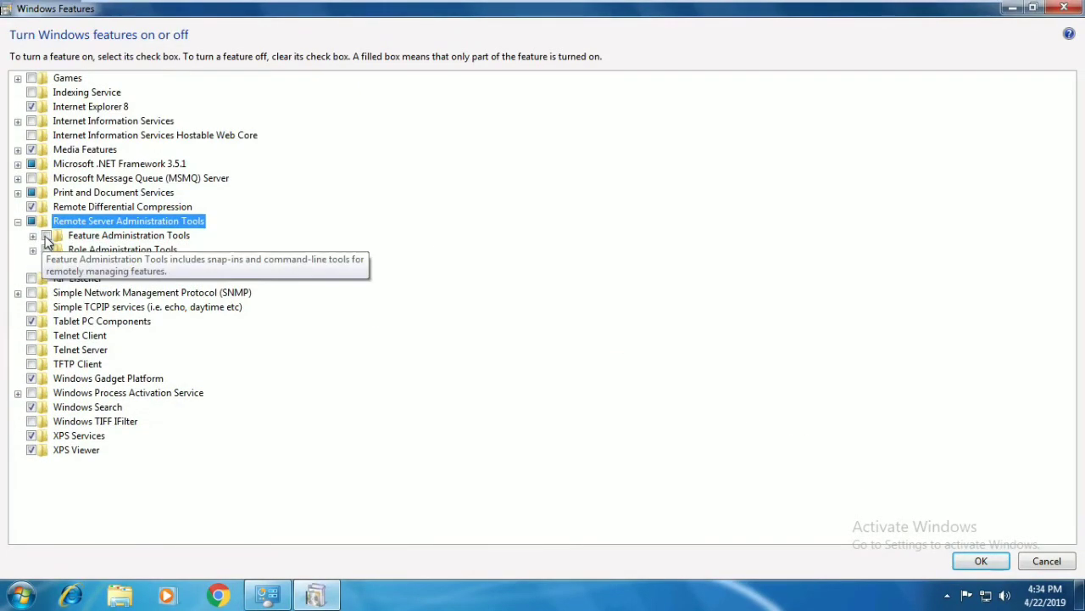
{"action": "left_click", "coordinate": [46, 236]}
{"action": "left_click", "coordinate": [33, 236]}
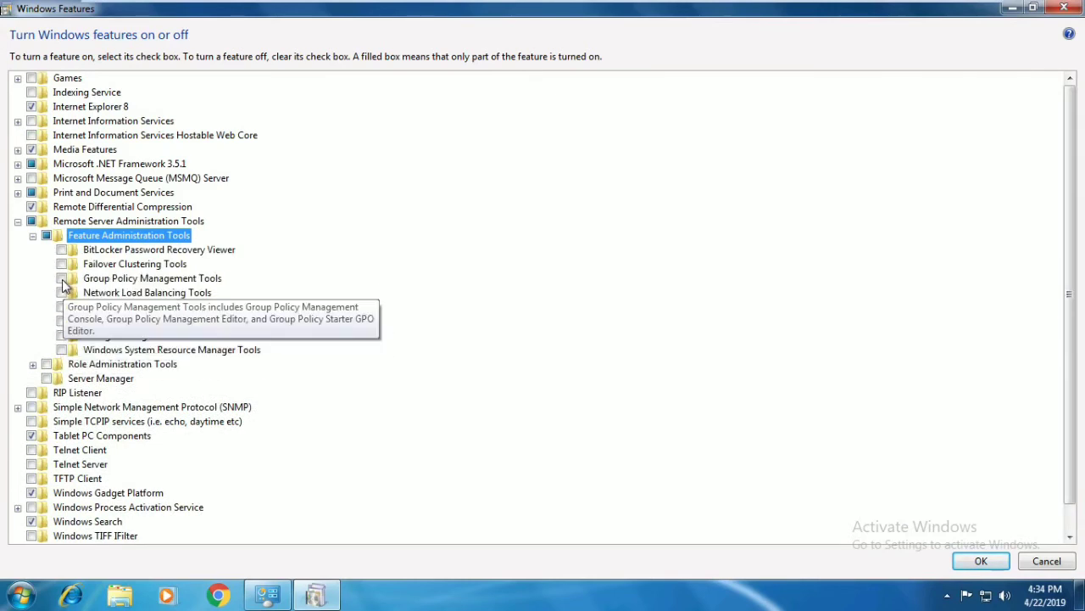
{"action": "left_click", "coordinate": [61, 280]}
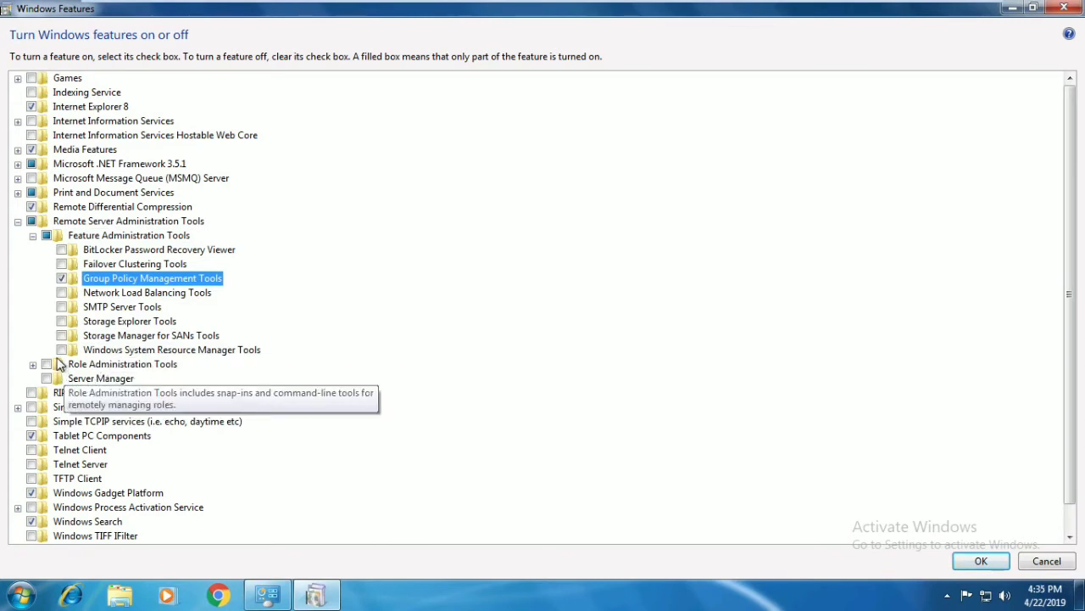
- Tick Role Administration Tools, AD DS and AD LDS Tools, the AD PowerShell module and AD LDS snap-ins
{"action": "left_click", "coordinate": [47, 366]}
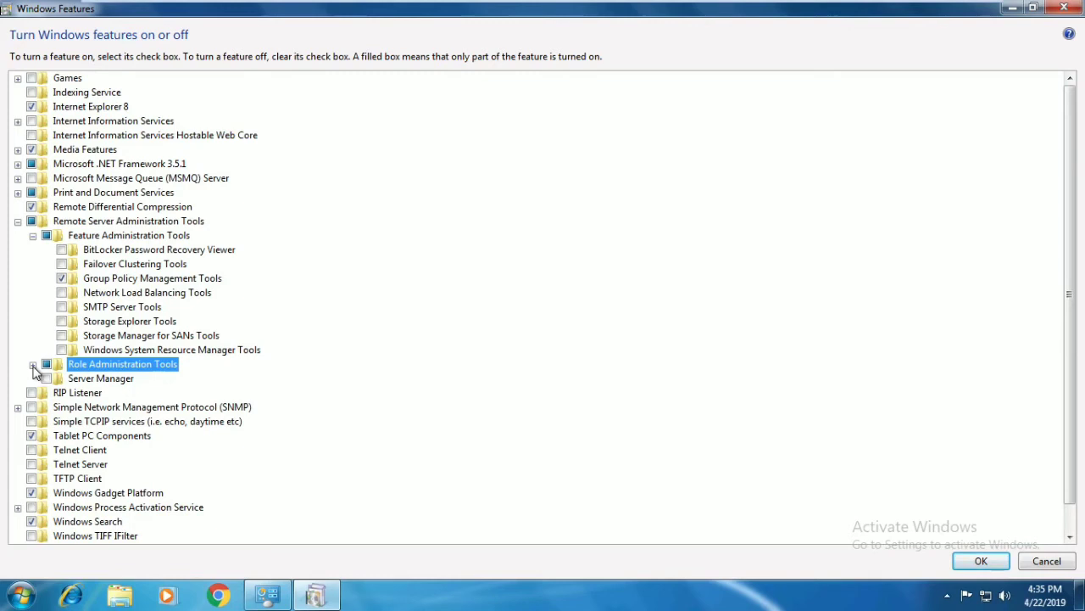
{"action": "left_click", "coordinate": [32, 365]}
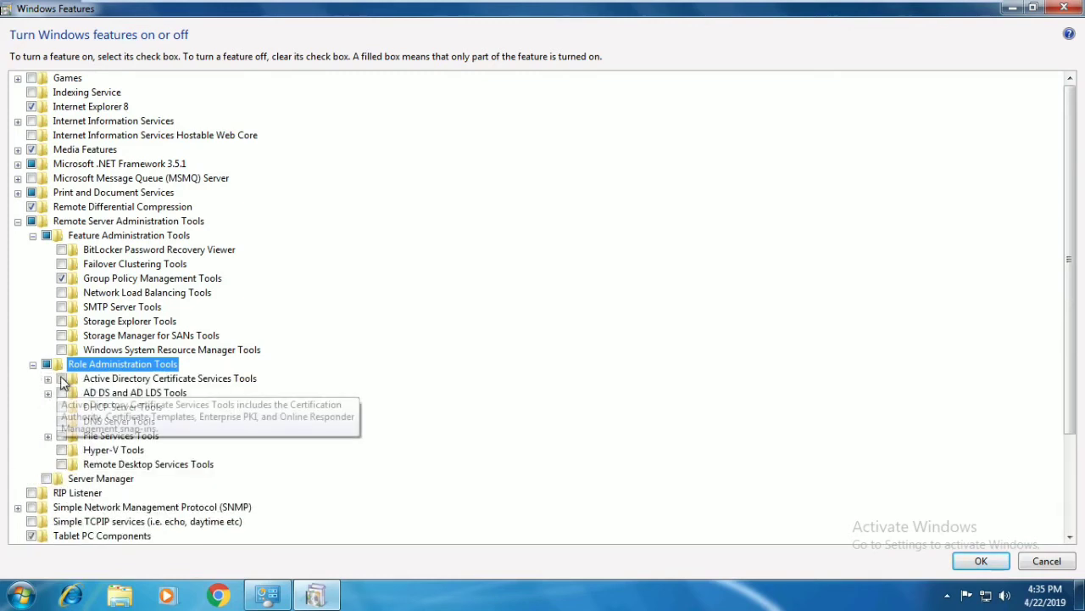
{"action": "left_click", "coordinate": [62, 379]}
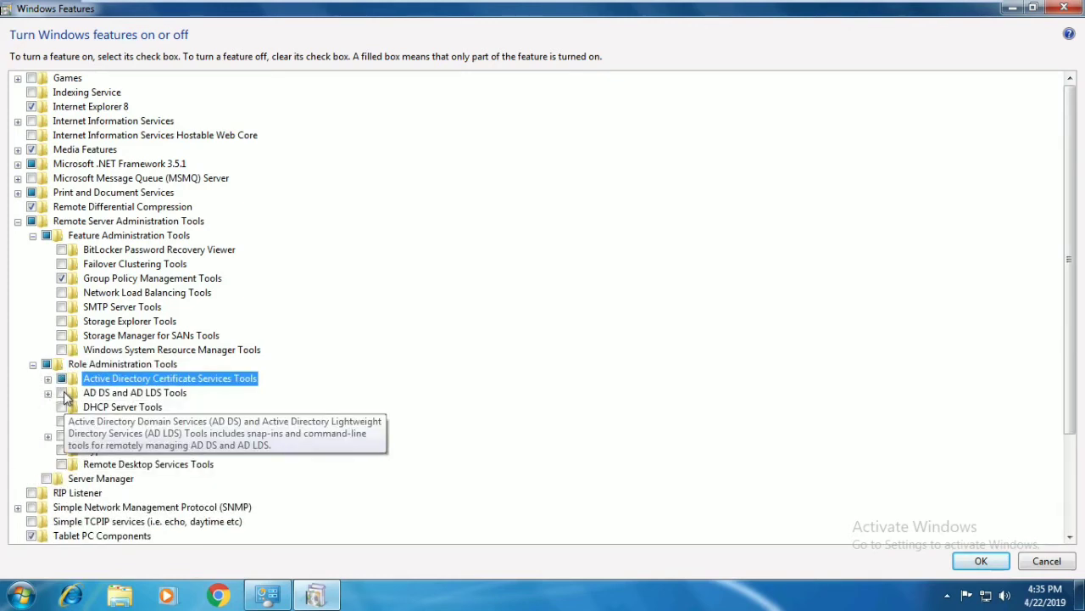
{"action": "left_click", "coordinate": [62, 393]}
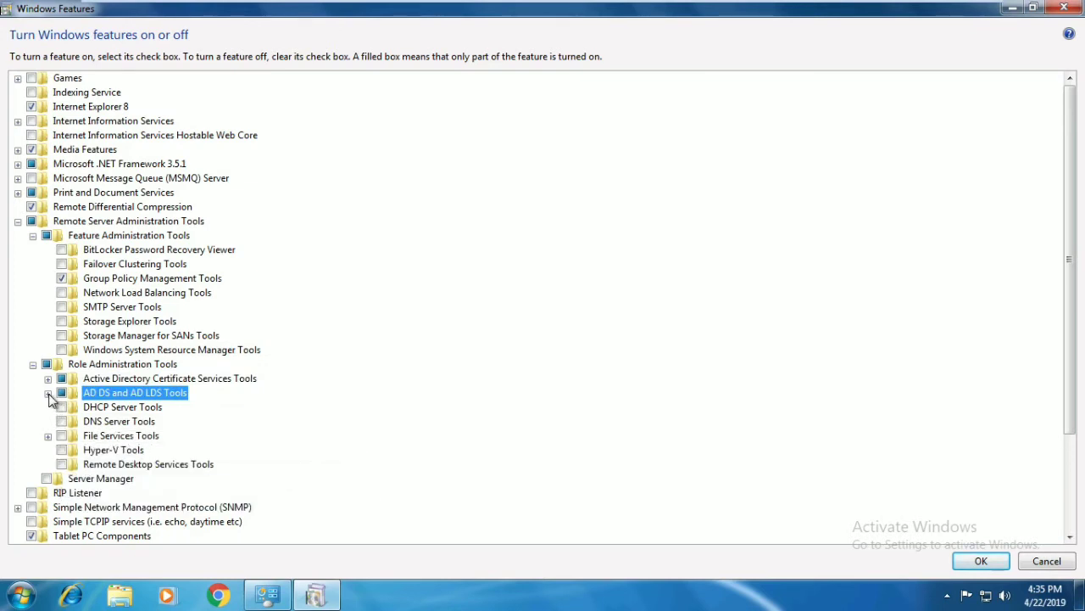
{"action": "left_click", "coordinate": [49, 393]}
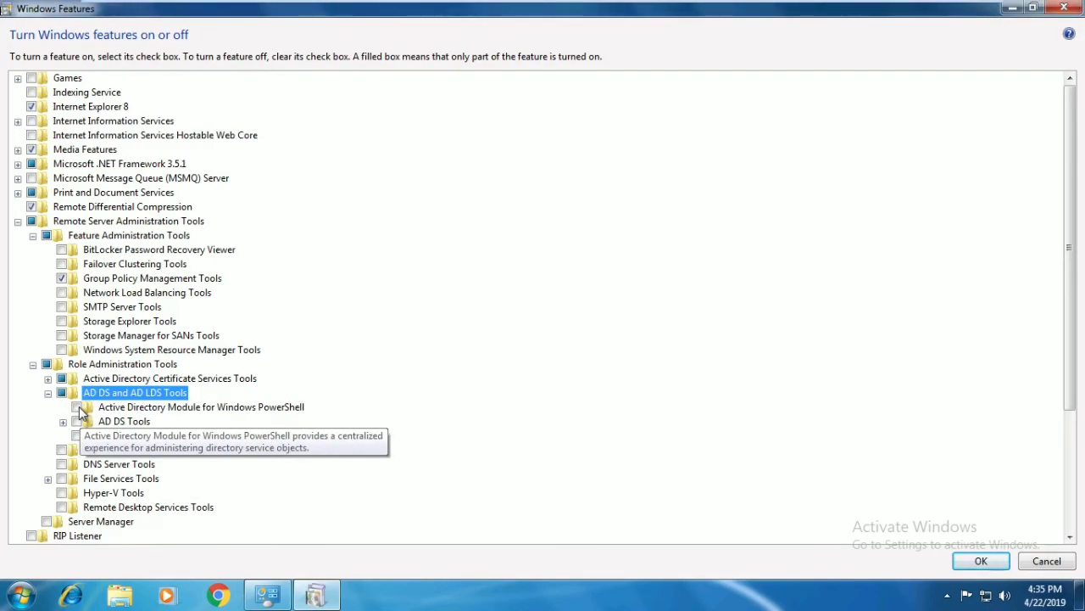
{"action": "left_click", "coordinate": [78, 408]}
{"action": "left_click", "coordinate": [77, 422]}
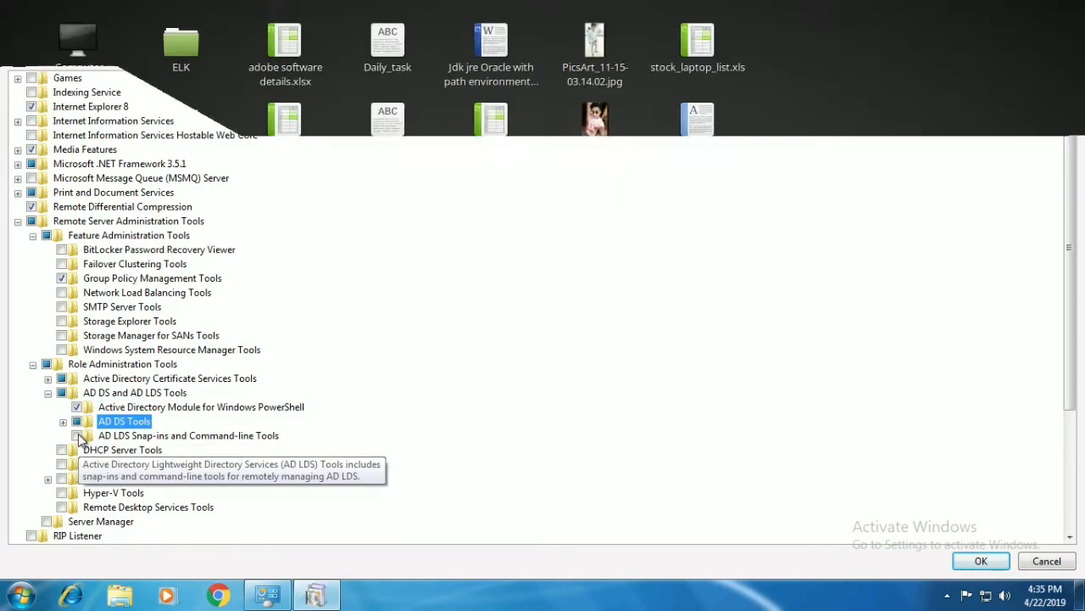
{"action": "left_click", "coordinate": [77, 436]}
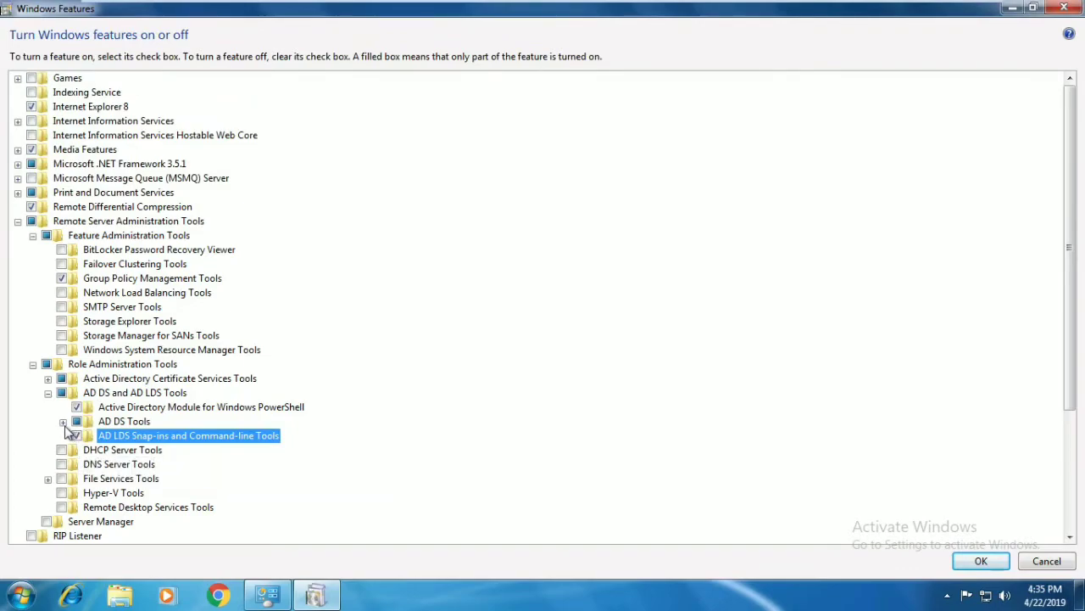
- Tick Active Directory Administrative Center, AD DS snap-ins and Server for NIS Tools, then collapse the tree
{"action": "left_click", "coordinate": [63, 421]}
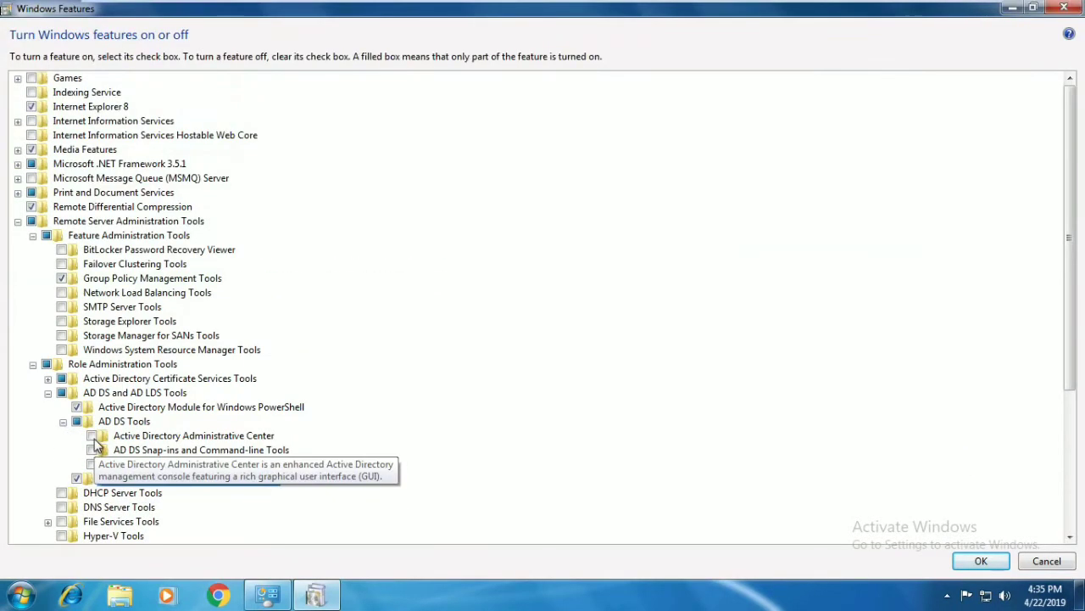
{"action": "left_click", "coordinate": [91, 436]}
{"action": "left_click", "coordinate": [91, 450]}
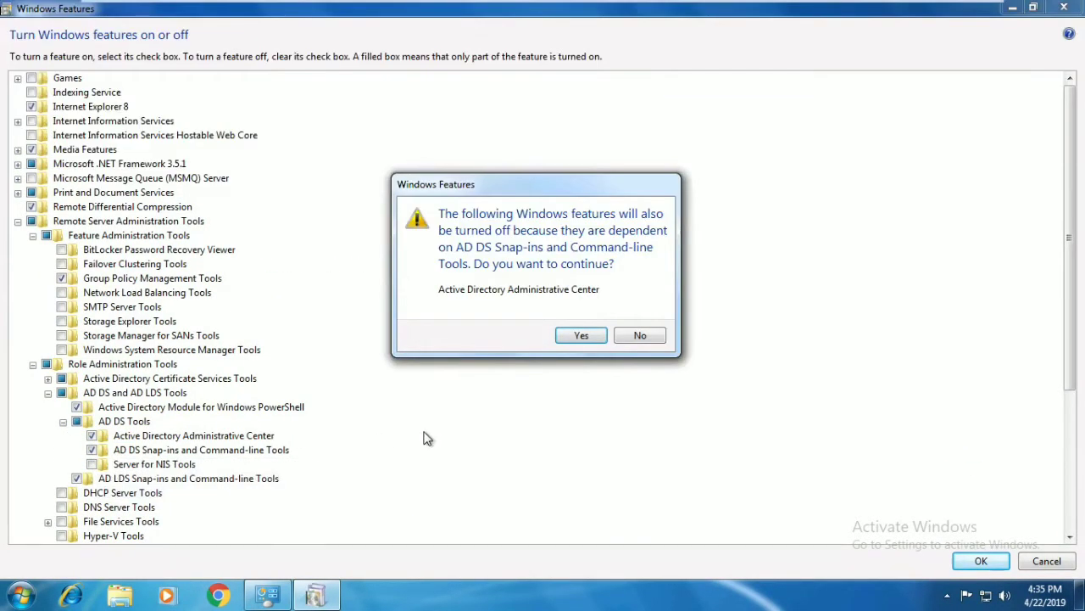
{"action": "left_click", "coordinate": [582, 336]}
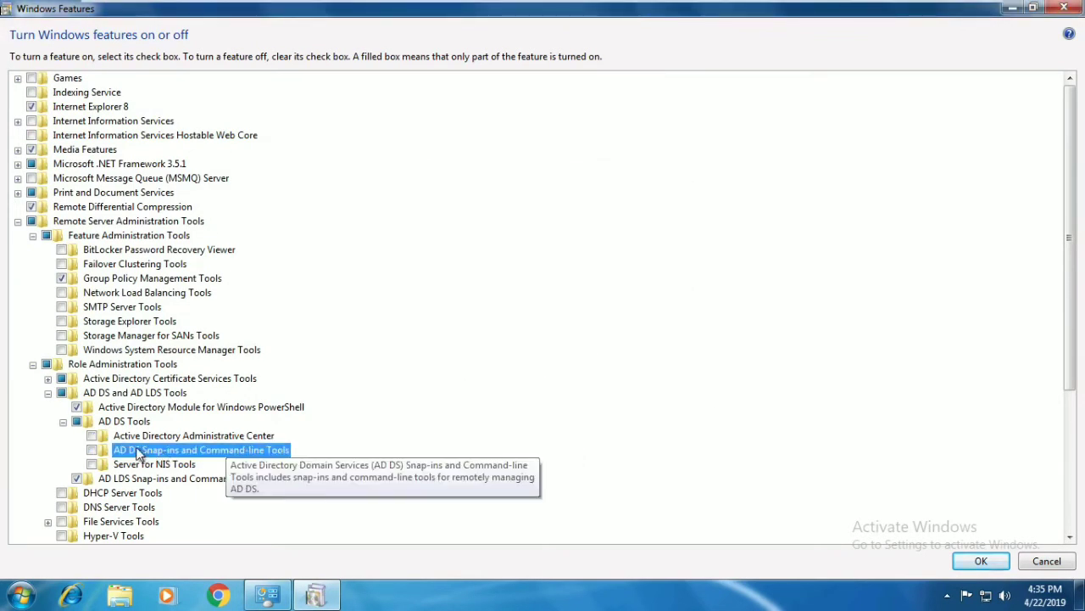
{"action": "left_click", "coordinate": [91, 436]}
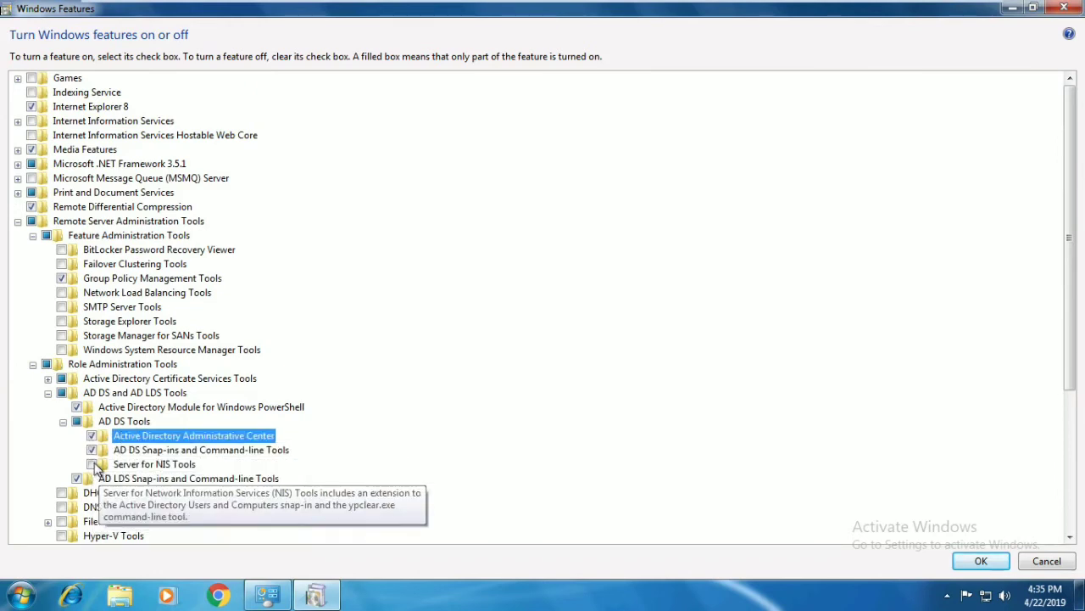
{"action": "left_click", "coordinate": [91, 464]}
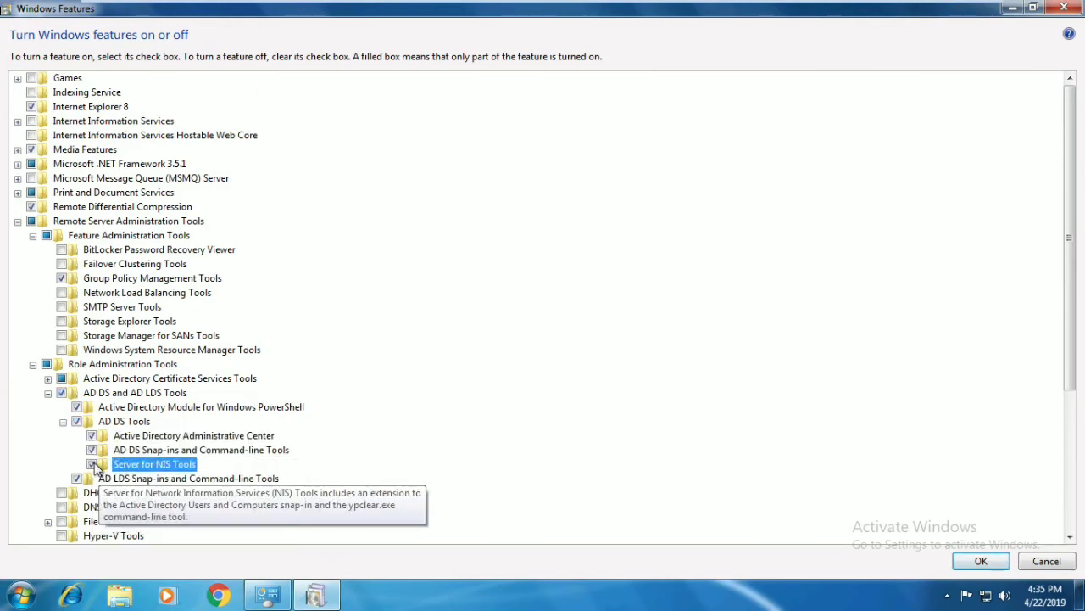
{"action": "left_click", "coordinate": [62, 423]}
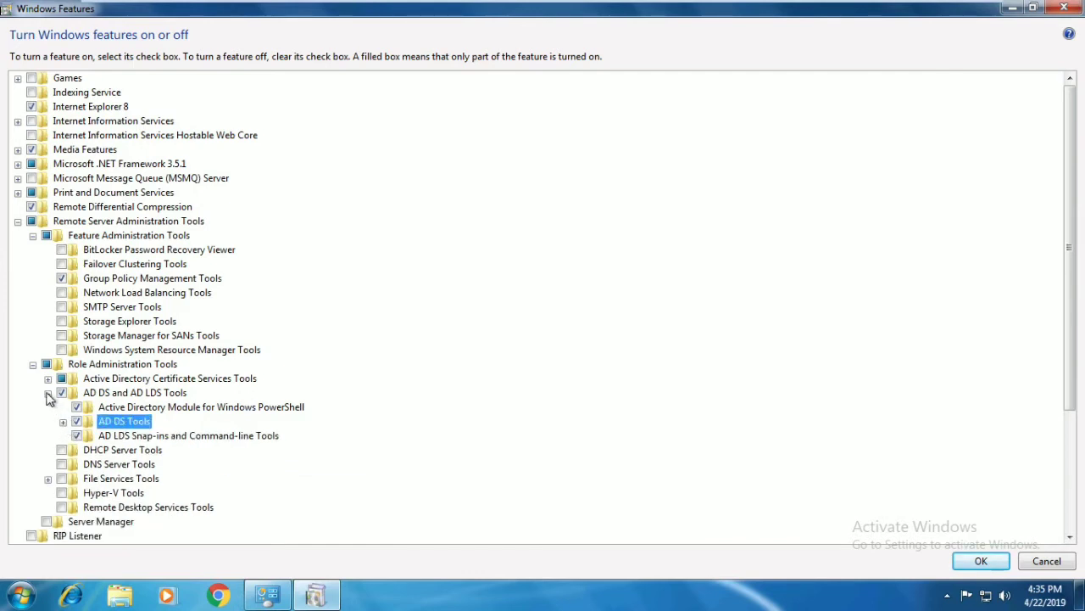
{"action": "left_click", "coordinate": [48, 393]}
{"action": "left_click", "coordinate": [47, 378]}
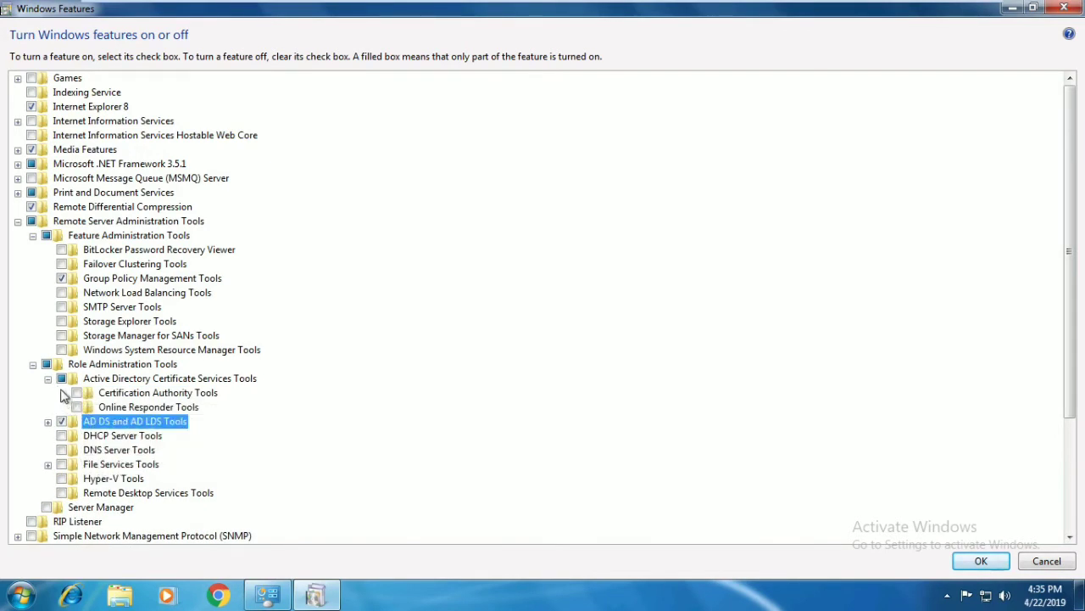
{"action": "left_click", "coordinate": [47, 378]}
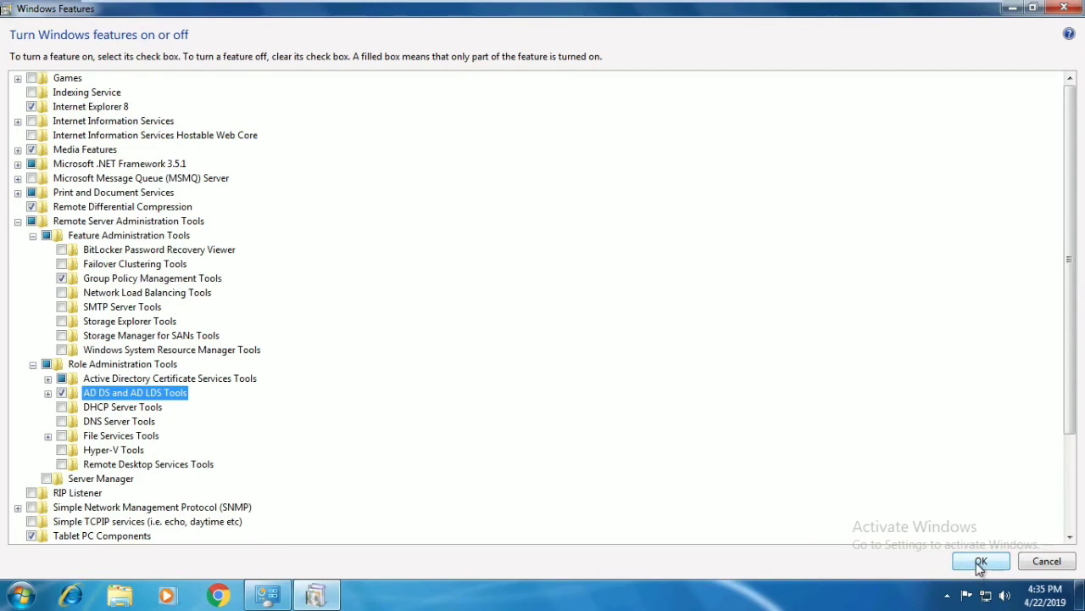
- Apply the selected RSAT features and close Programs and Features once finished
{"action": "left_click", "coordinate": [981, 564]}
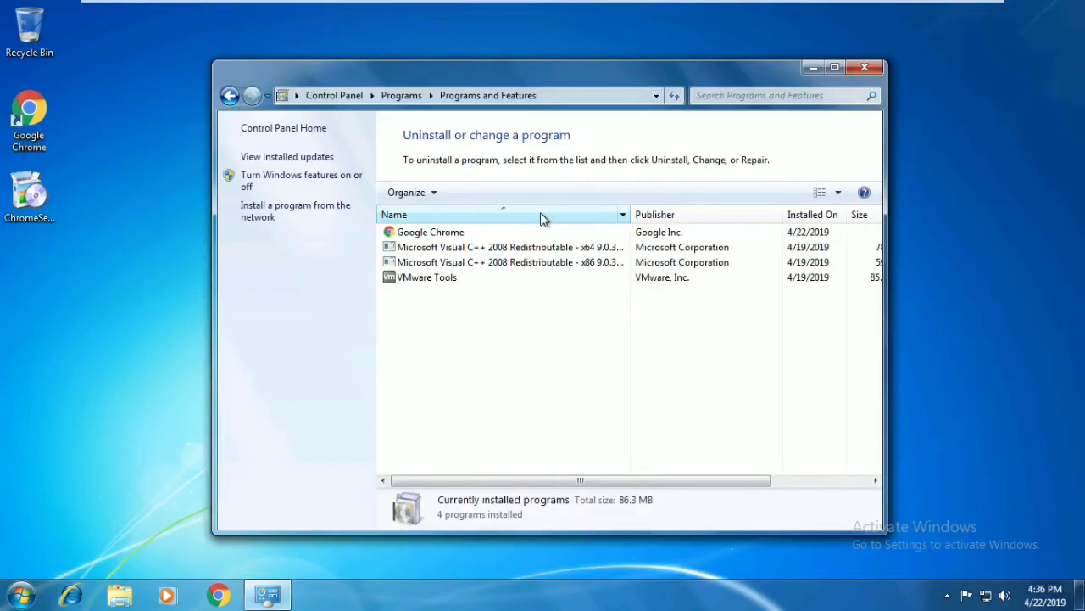
{"action": "left_click", "coordinate": [863, 70]}
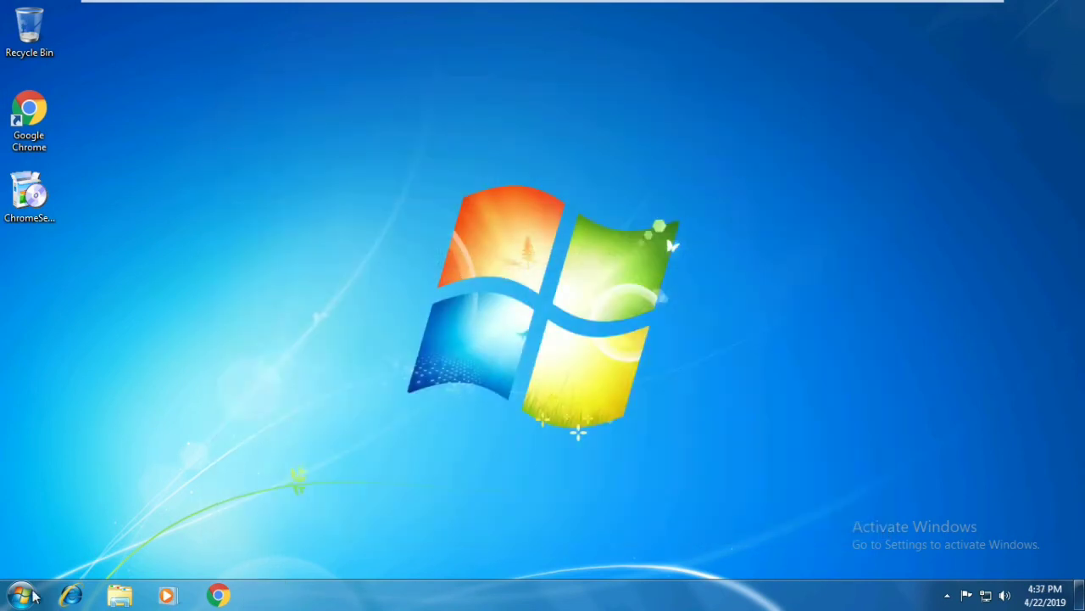
- Launch Active Directory Users and Computers and expand mrduvii.com to list Users, Computers and Builtin
{"action": "left_click", "coordinate": [21, 596]}
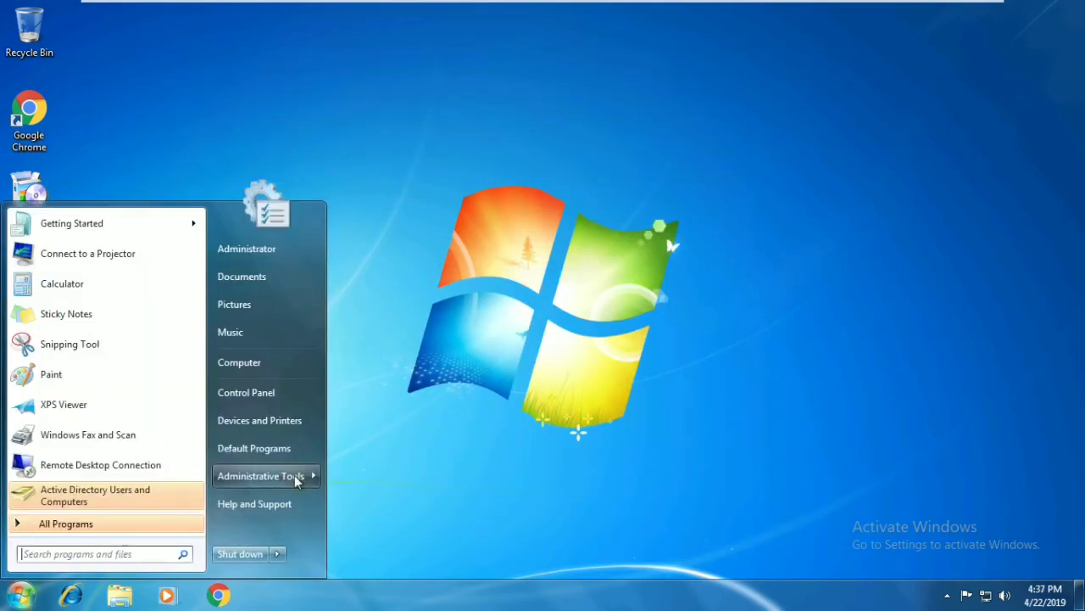
{"action": "mouse_move", "coordinate": [297, 480]}
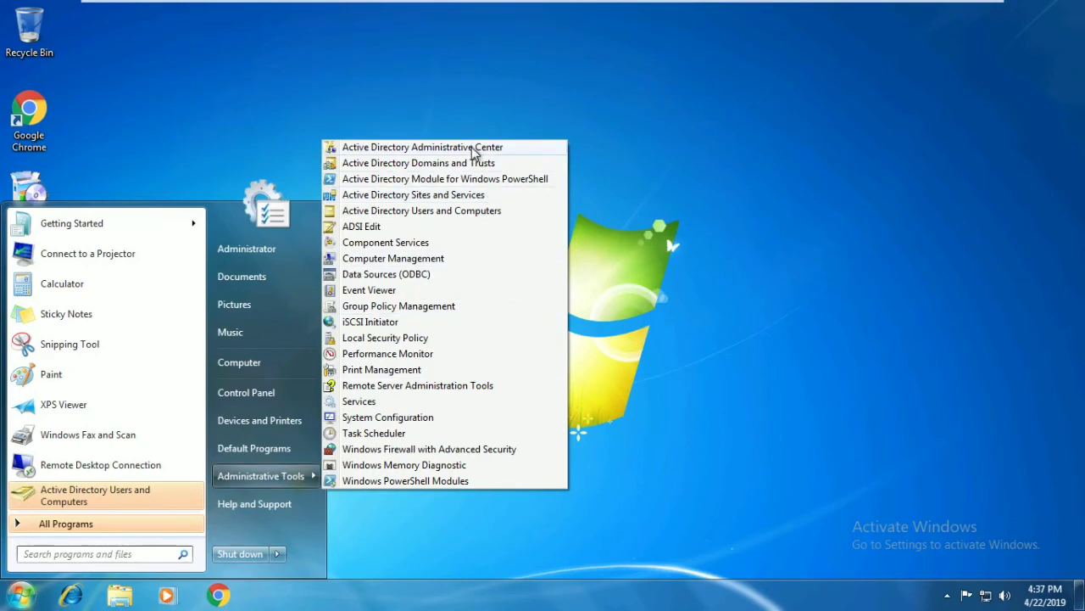
{"action": "left_click", "coordinate": [464, 213]}
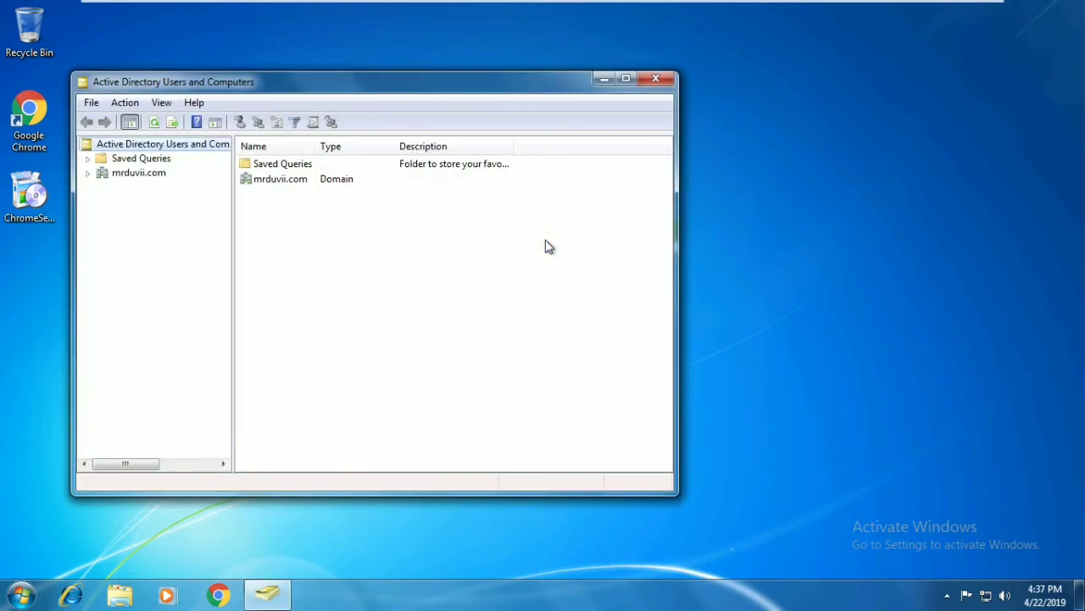
{"action": "left_click", "coordinate": [135, 175]}
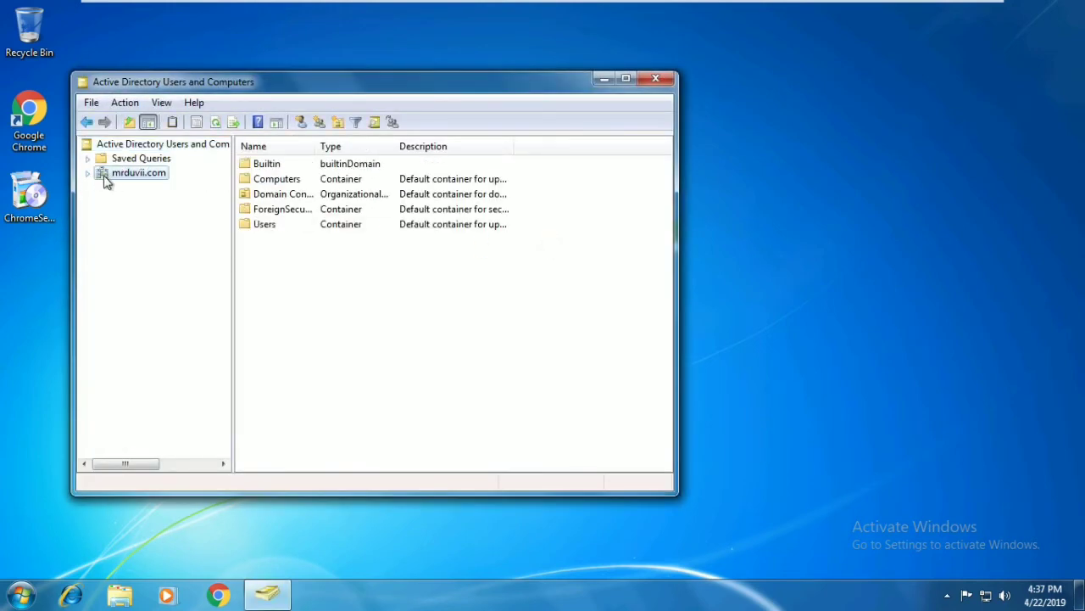
{"action": "left_click", "coordinate": [87, 173]}
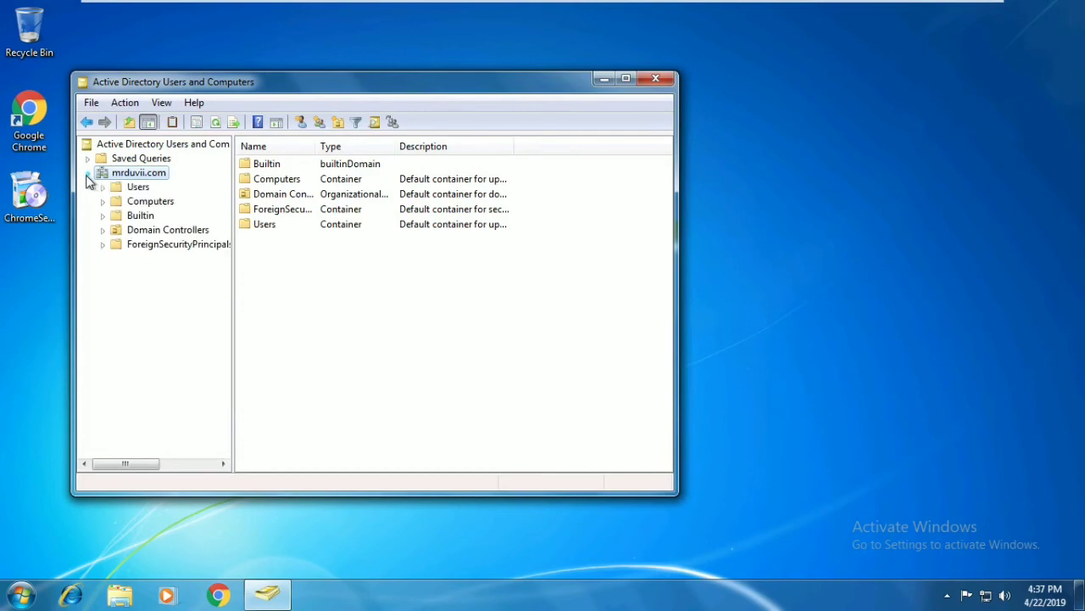
{"action": "left_click", "coordinate": [134, 188]}
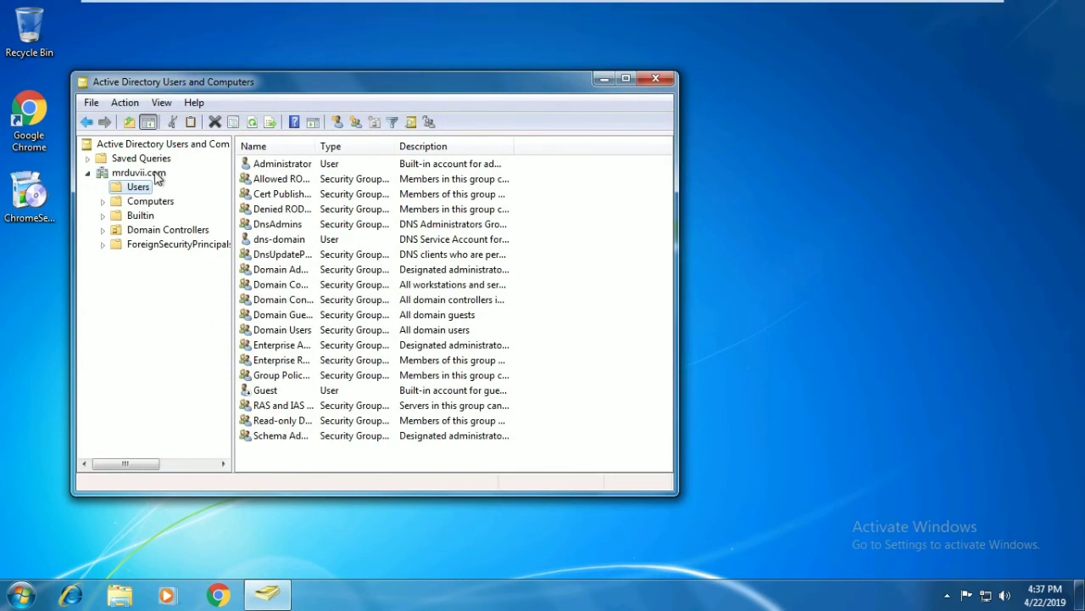
{"action": "left_click", "coordinate": [144, 174]}
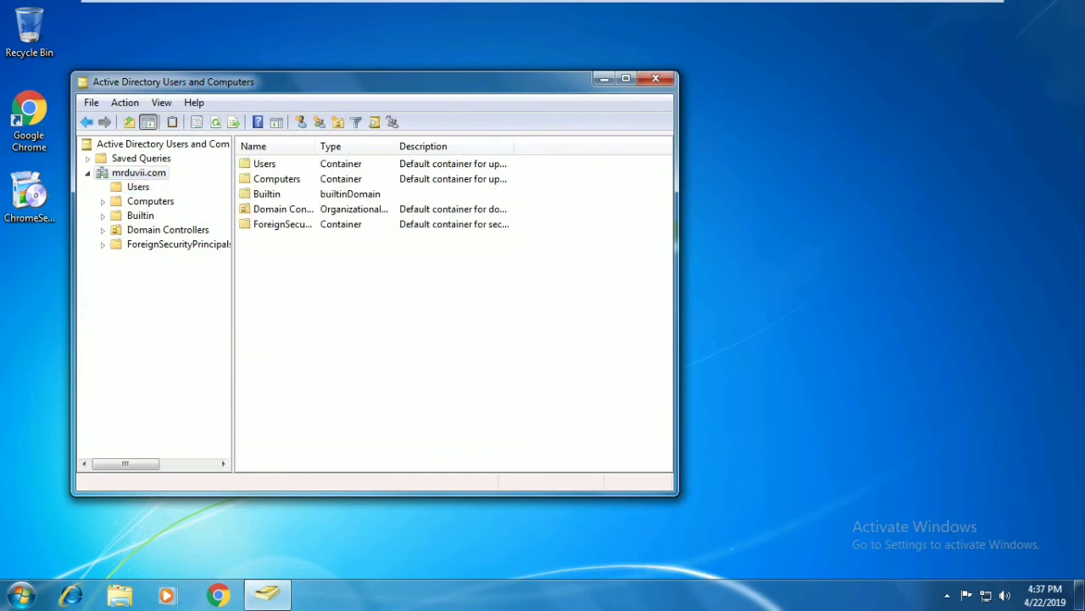
- Start a new mrduvii.com domain user and enter the user's first name and logon name
{"action": "right_click", "coordinate": [294, 329]}
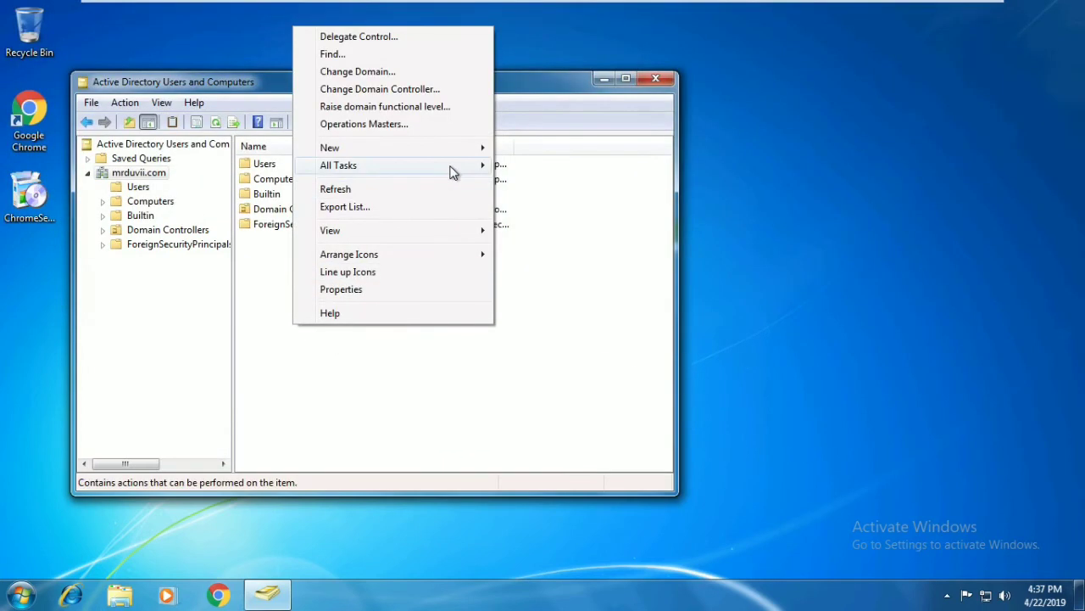
{"action": "mouse_move", "coordinate": [472, 153]}
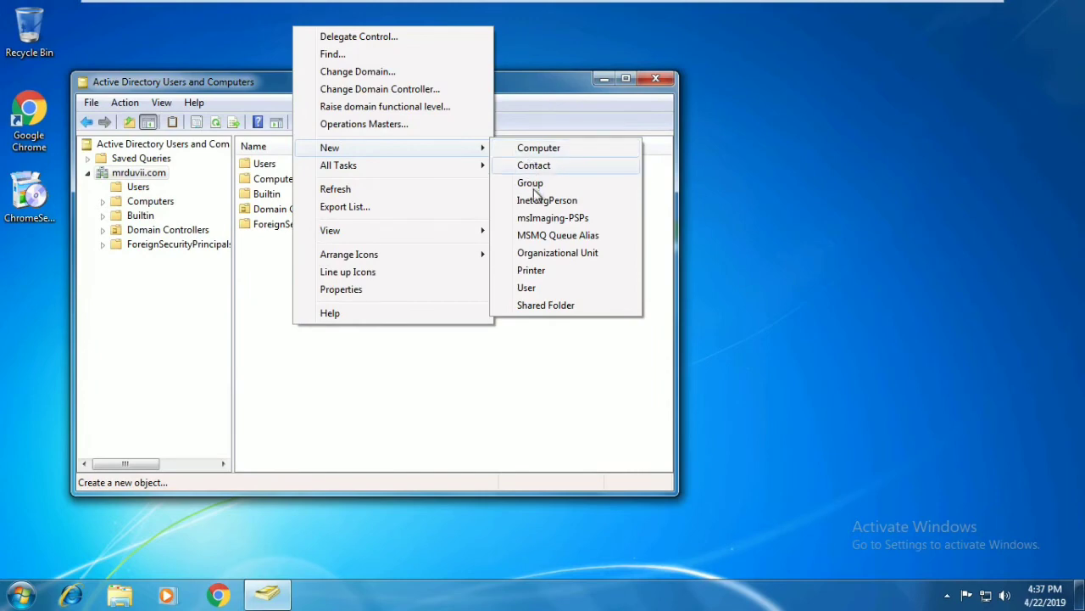
{"action": "left_click", "coordinate": [532, 287]}
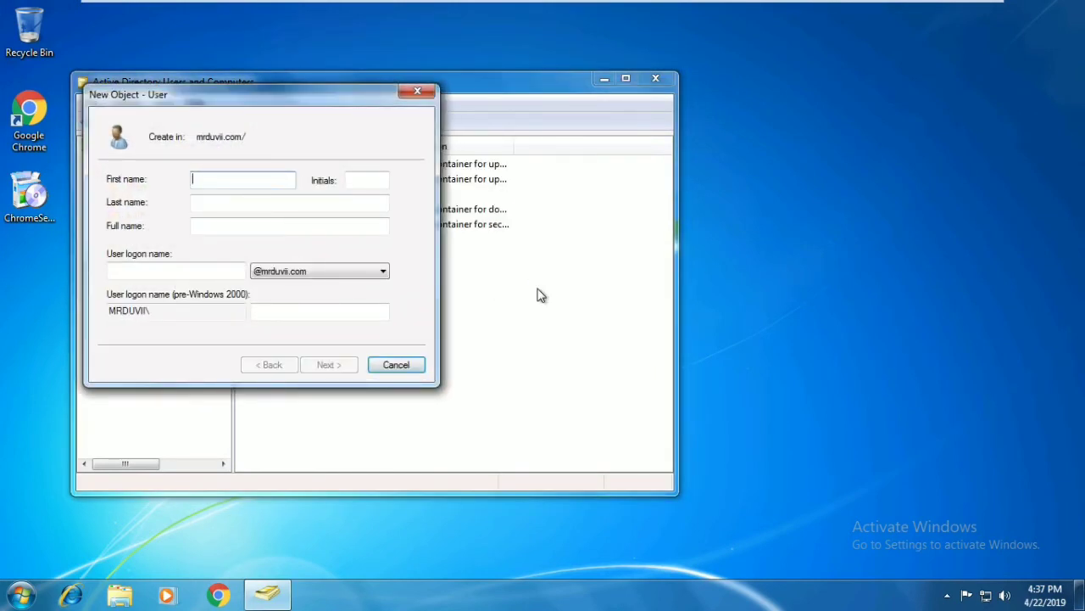
{"action": "type", "text": "sagar"}
{"action": "left_click", "coordinate": [200, 271]}
{"action": "type", "text": "sagar"}
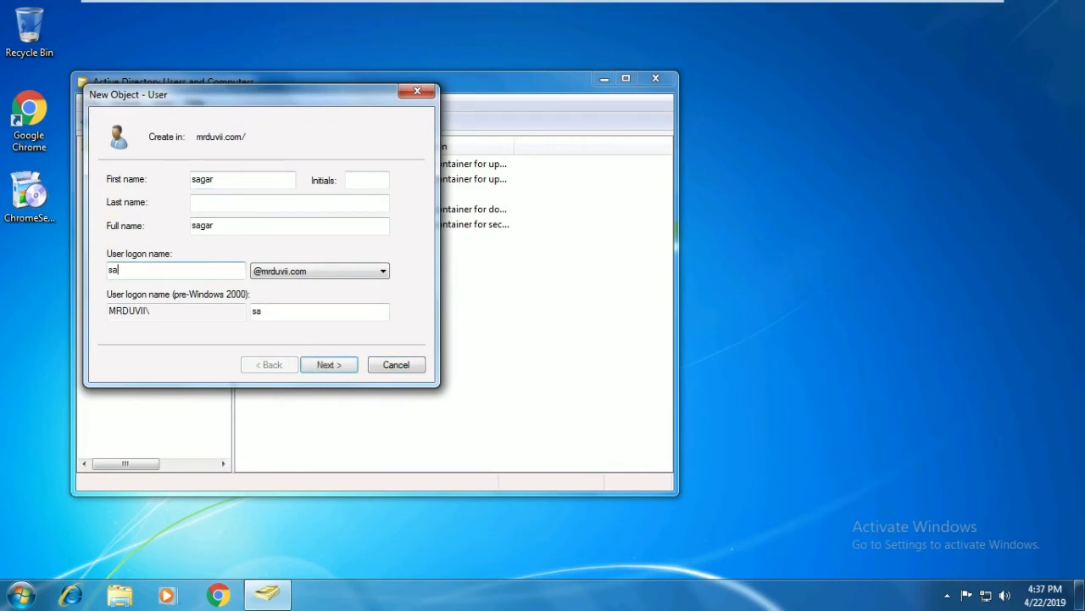
{"action": "left_click", "coordinate": [327, 364]}
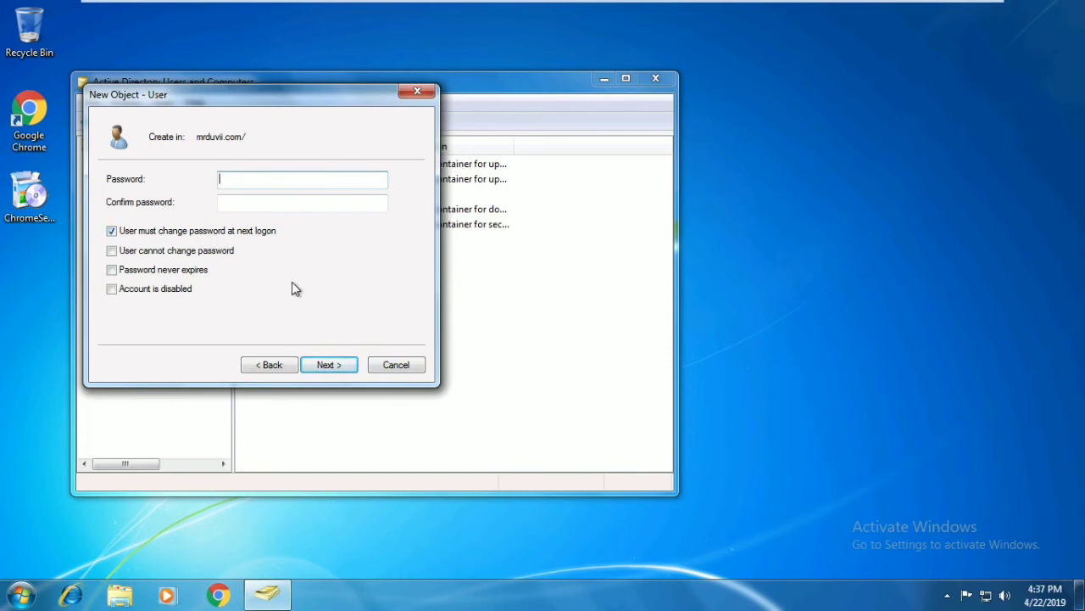
- Enter and confirm the account's initial password, then finish the New Object – User wizard
{"action": "type", "text": "•••••"}
{"action": "left_click", "coordinate": [220, 202]}
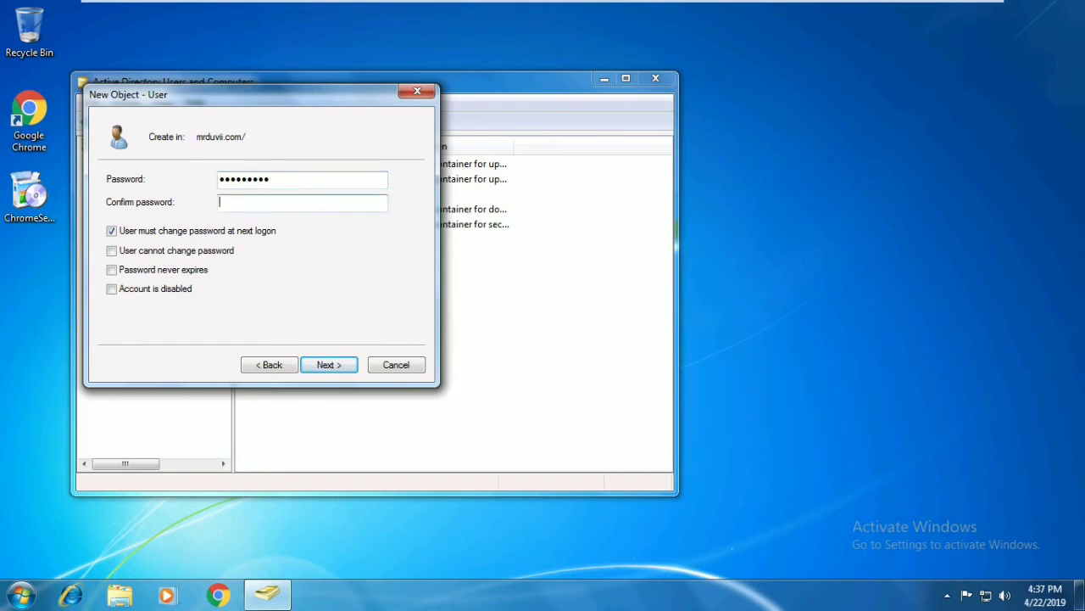
{"action": "type", "text": "••••"}
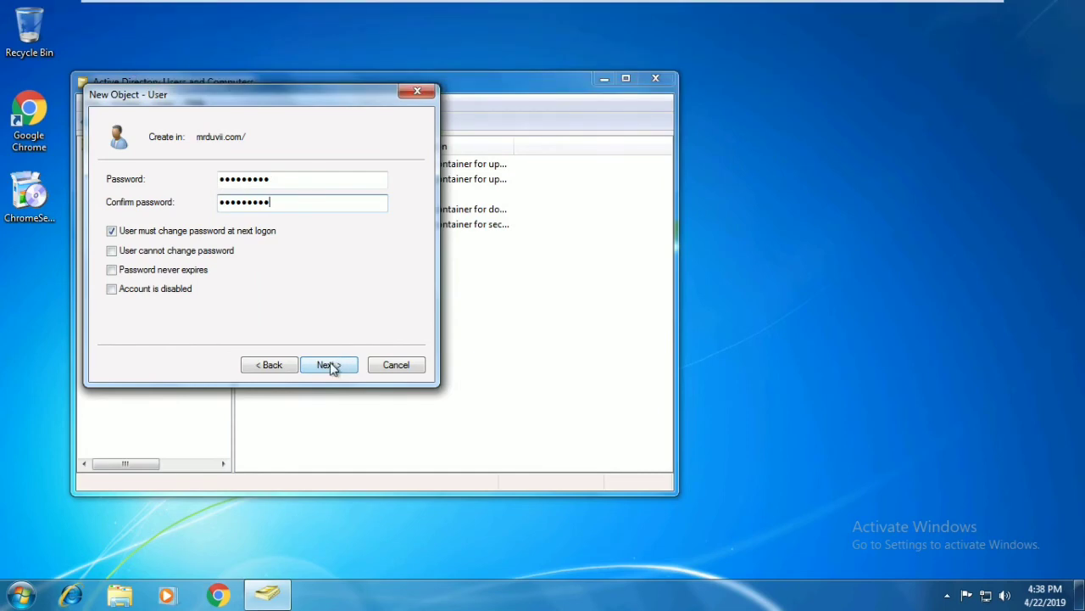
{"action": "left_click", "coordinate": [339, 363]}
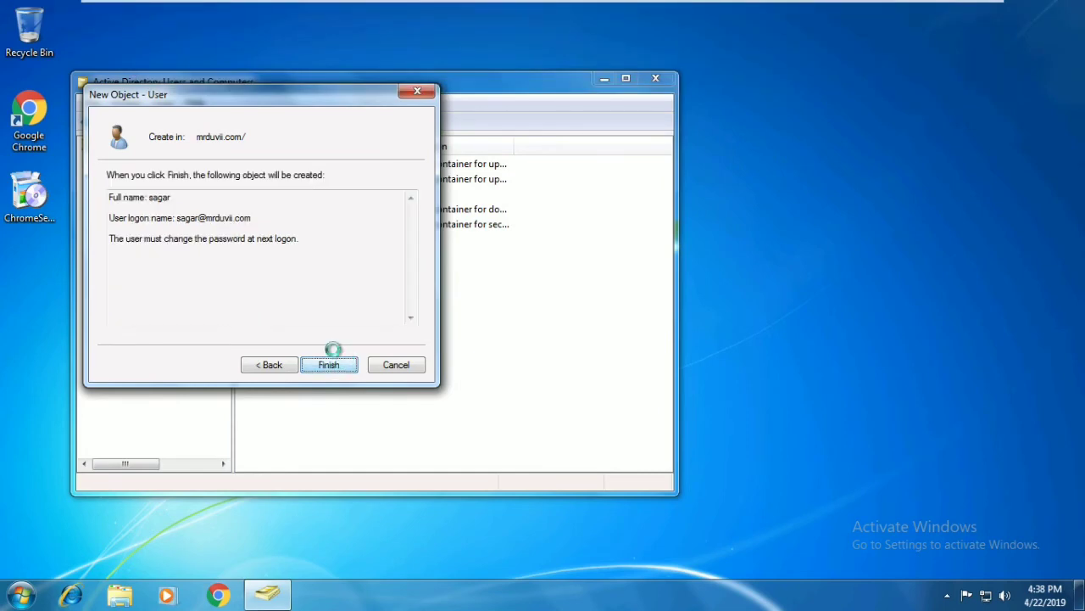
{"action": "left_click", "coordinate": [329, 364]}
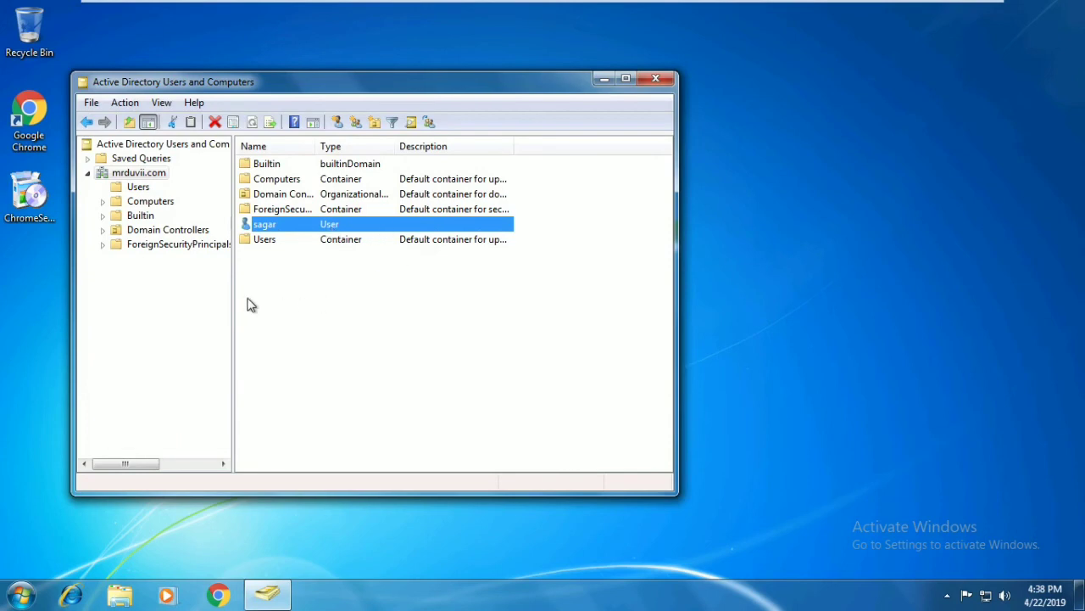
- Check the Users container without adding anything, then close Active Directory Users and Computers
{"action": "left_click", "coordinate": [138, 187]}
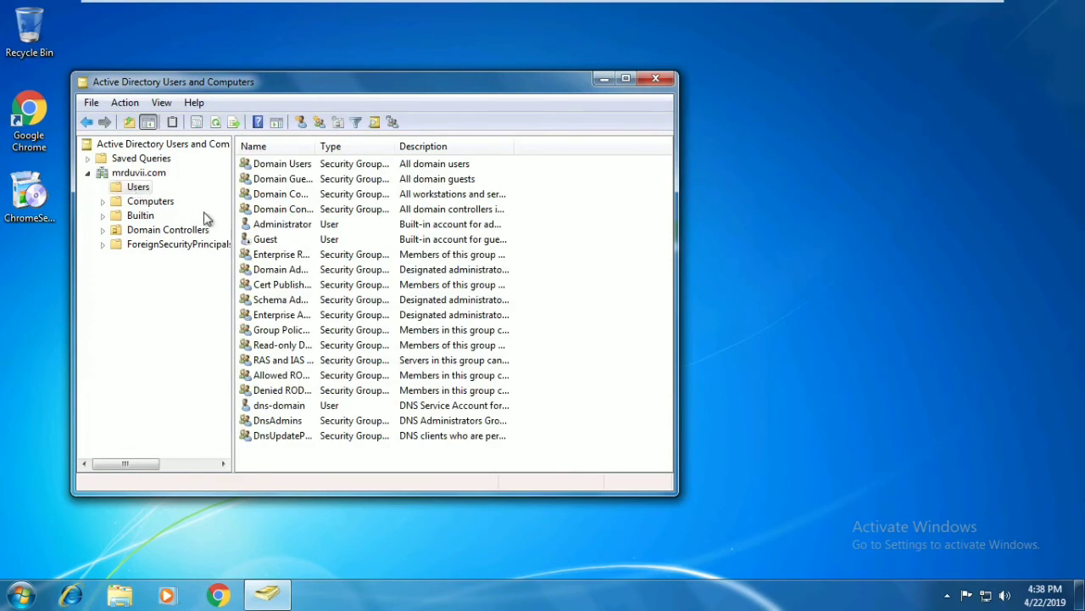
{"action": "right_click", "coordinate": [307, 458]}
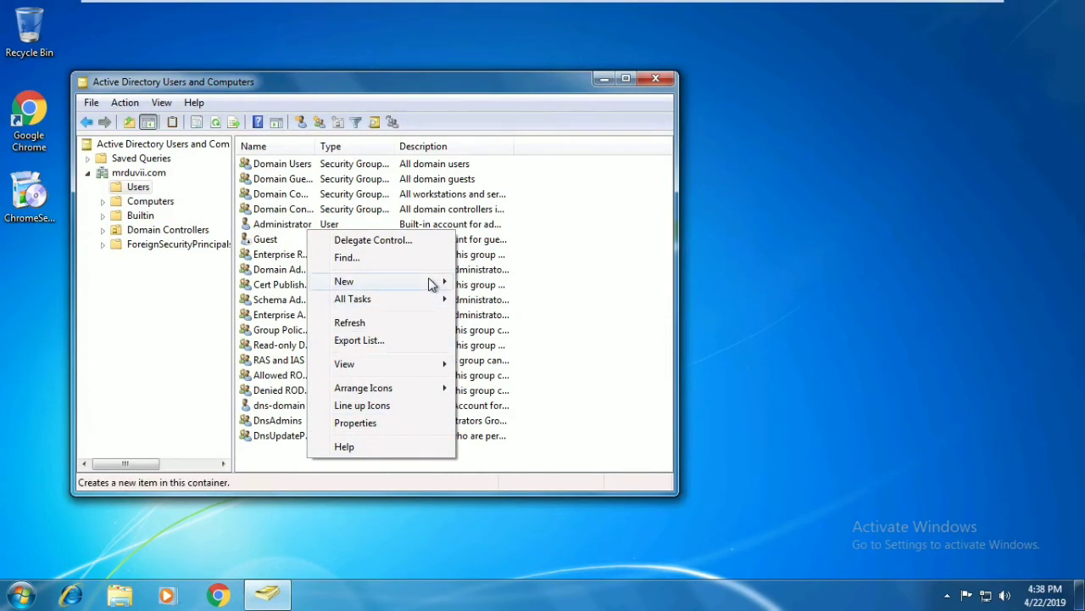
{"action": "mouse_move", "coordinate": [429, 283]}
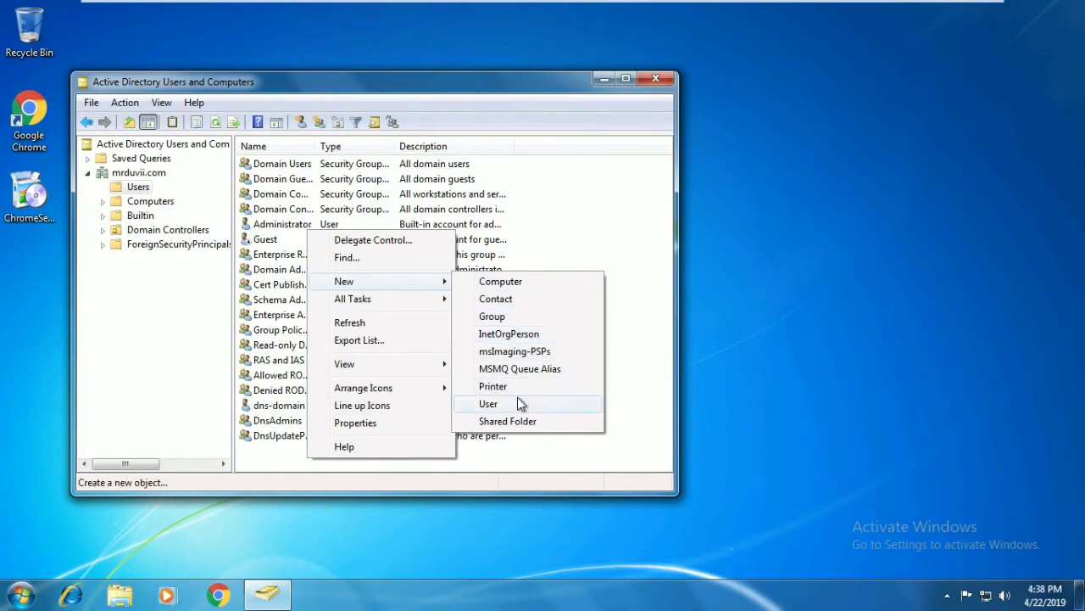
{"action": "left_click", "coordinate": [642, 108]}
{"action": "left_click", "coordinate": [655, 78]}
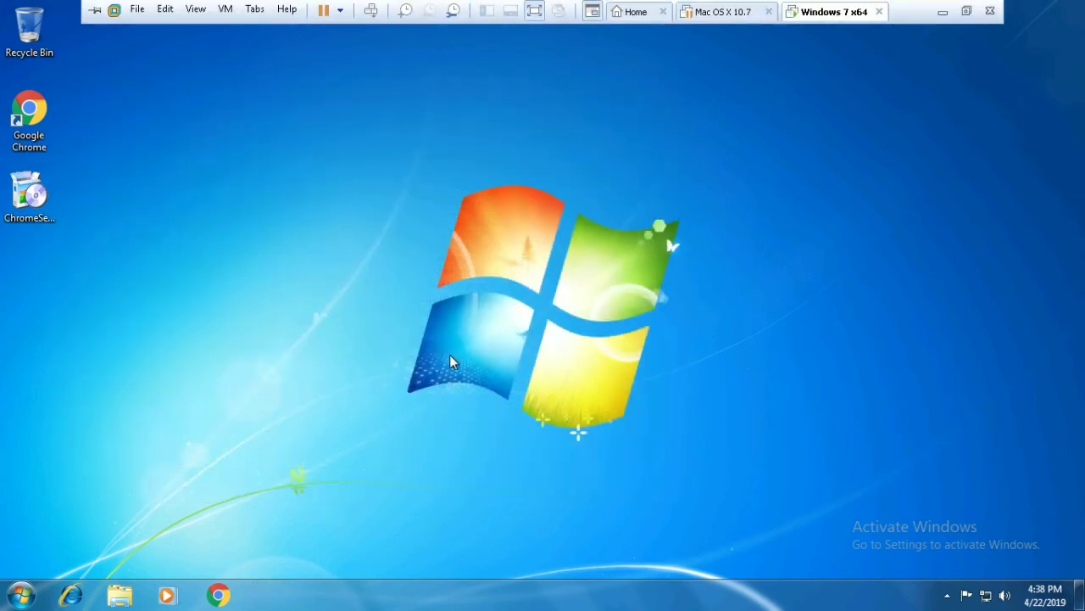
- Leave the Administrator session with Switch user from the Start menu's shutdown options
{"action": "left_click", "coordinate": [21, 593]}
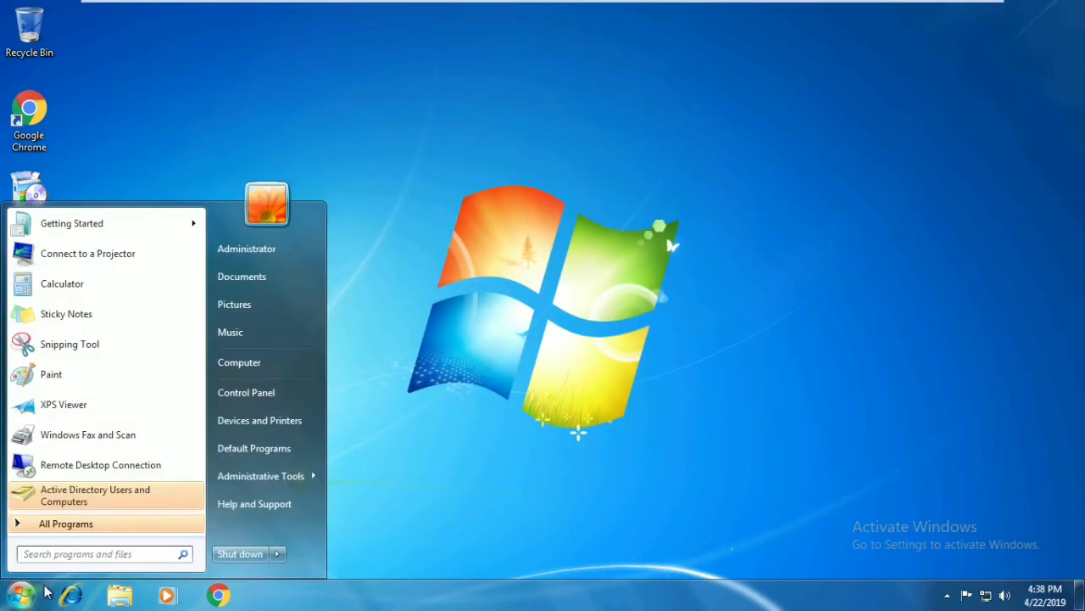
{"action": "left_click", "coordinate": [279, 554]}
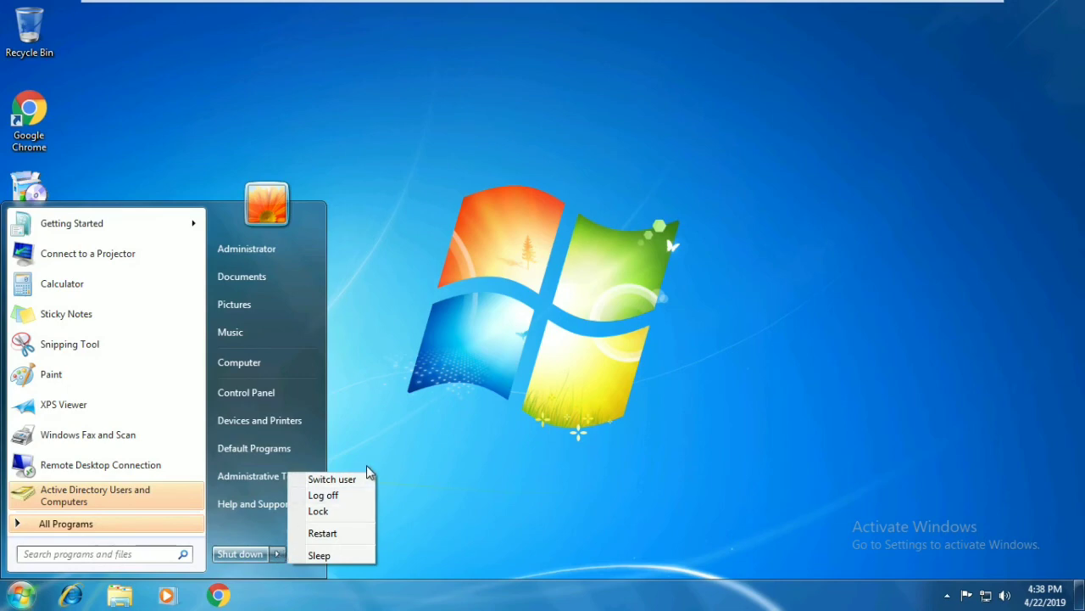
{"action": "left_click", "coordinate": [332, 479]}
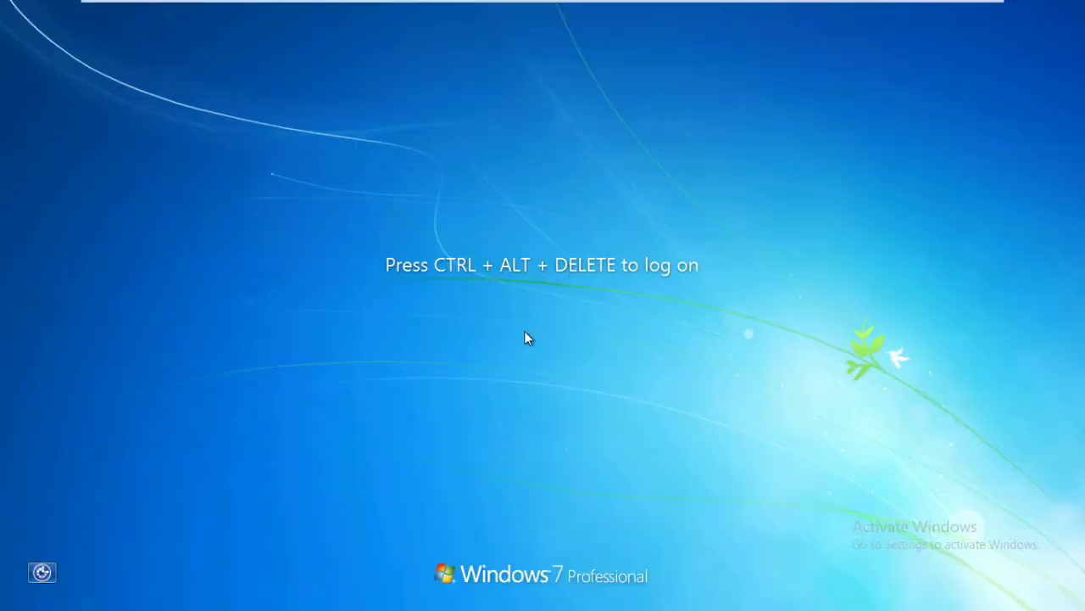
- Send Ctrl+Alt+Del and log on as the new domain user with its initial password
{"action": "mouse_move", "coordinate": [416, 5]}
{"action": "left_click", "coordinate": [371, 10]}
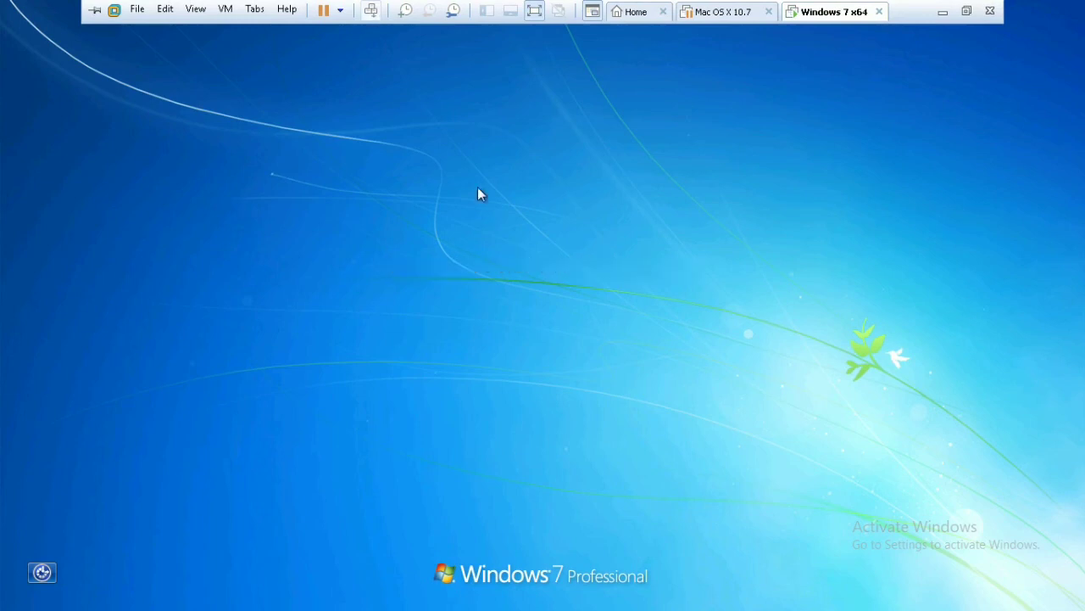
{"action": "left_click", "coordinate": [612, 355]}
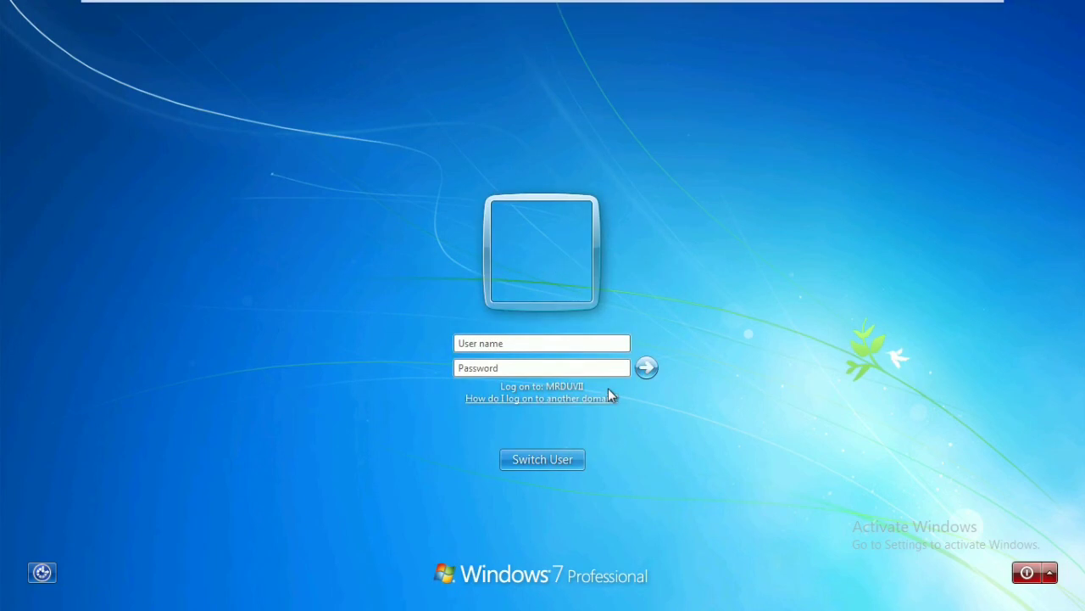
{"action": "type", "text": "mrduvvii.com\\"}
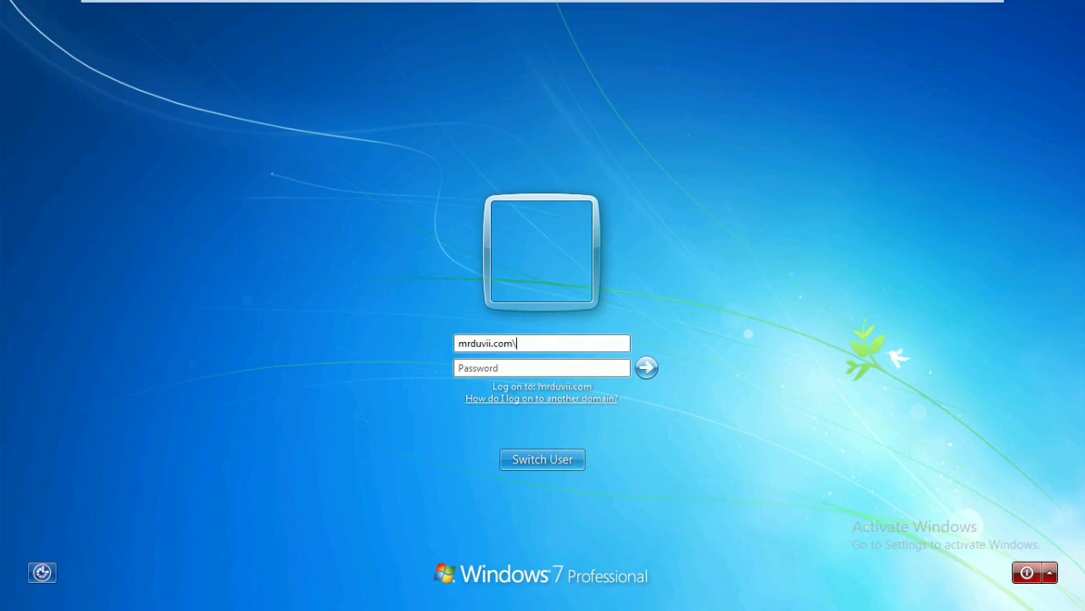
{"action": "type", "text": "sagar"}
{"action": "key", "text": "Tab"}
{"action": "type", "text": "*********"}
{"action": "key", "text": "Return"}
{"action": "key", "text": "Return"}
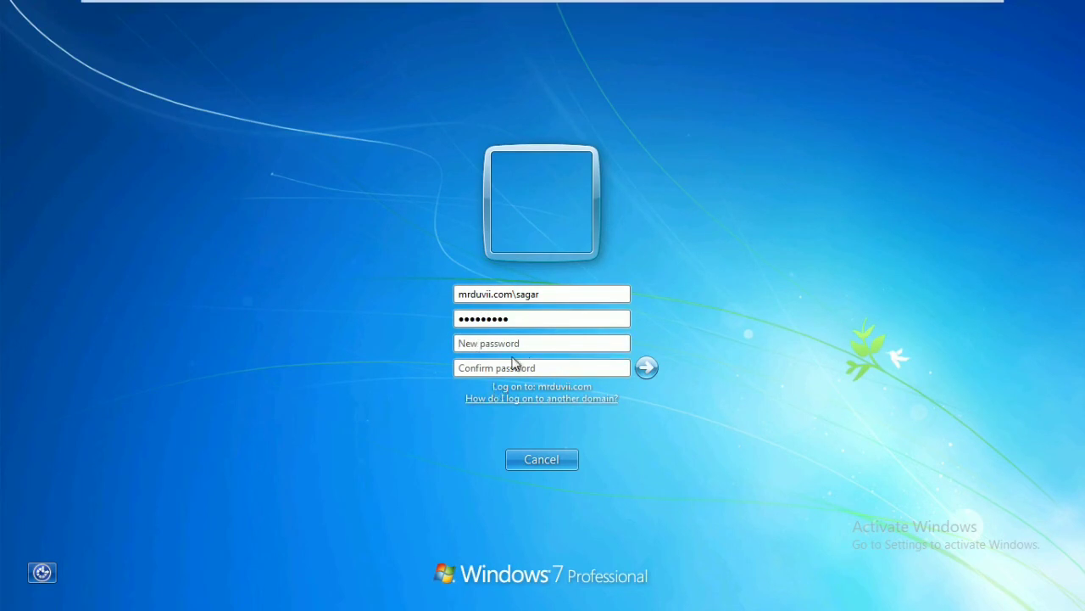
- Enter and confirm a new password for the account at first logon
{"action": "left_click", "coordinate": [498, 343]}
{"action": "type", "text": "••••••••••"}
{"action": "key", "text": "Tab"}
{"action": "type", "text": "•••••••••"}
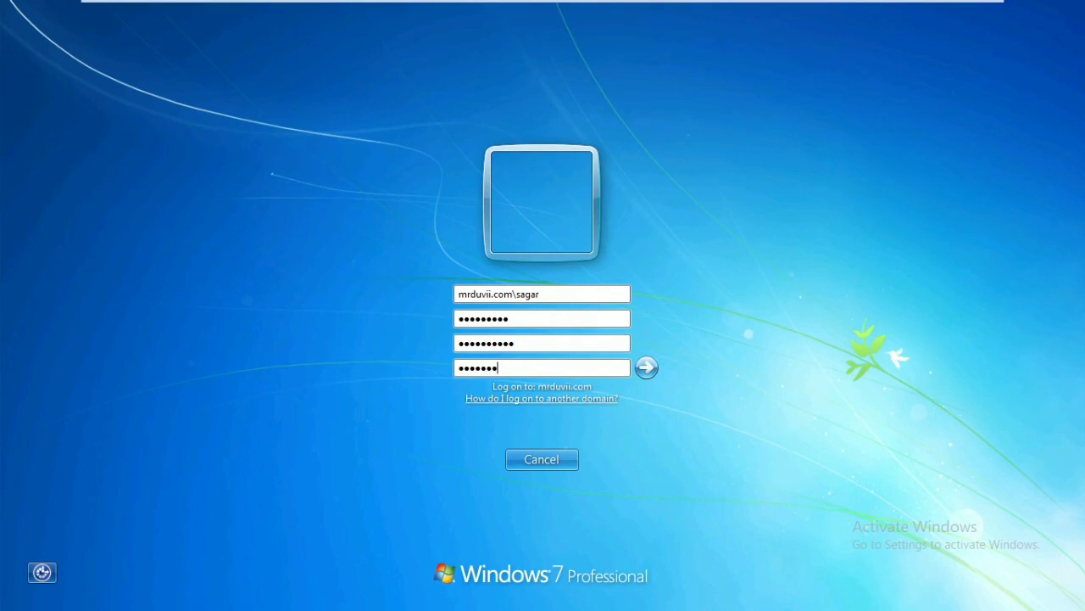
{"action": "type", "text": "•"}
{"action": "left_click", "coordinate": [647, 368]}
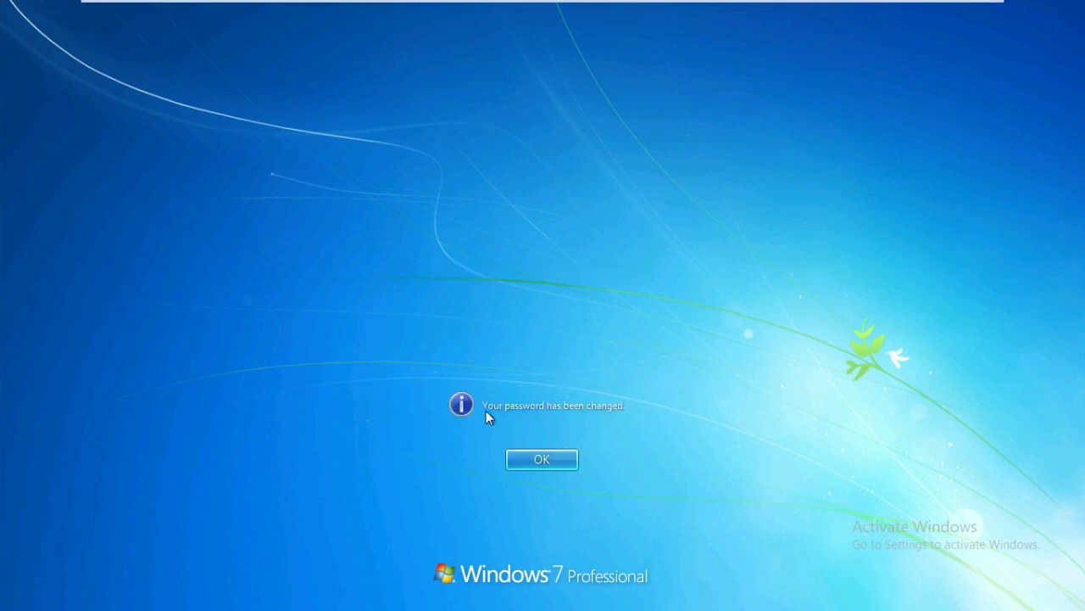
- Accept the password-changed message, then check the signed-in domain account in the Start menu
{"action": "left_click", "coordinate": [561, 463]}
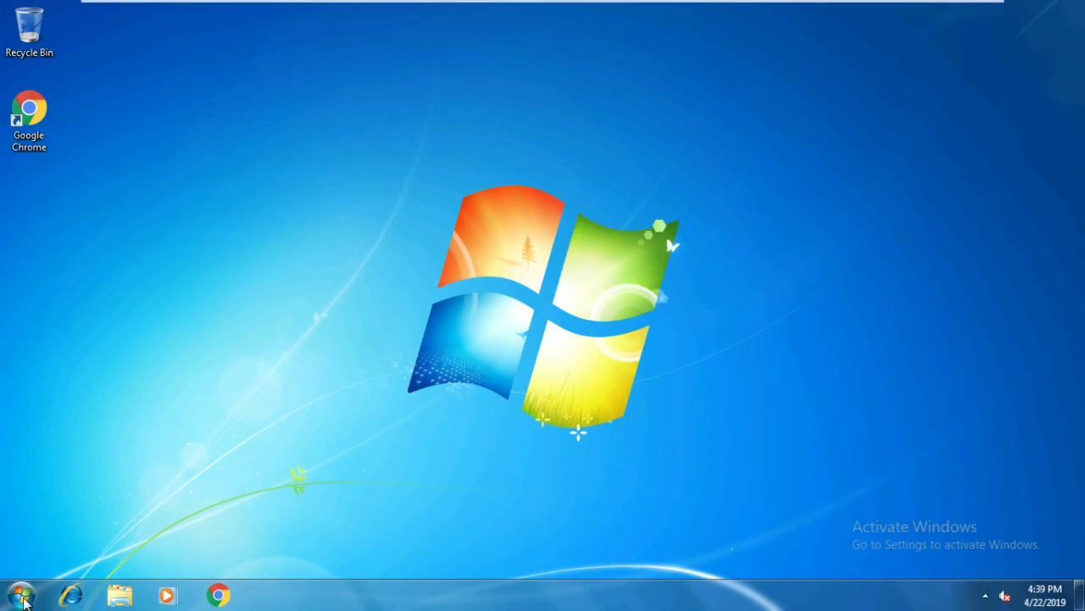
{"action": "left_click", "coordinate": [24, 599]}
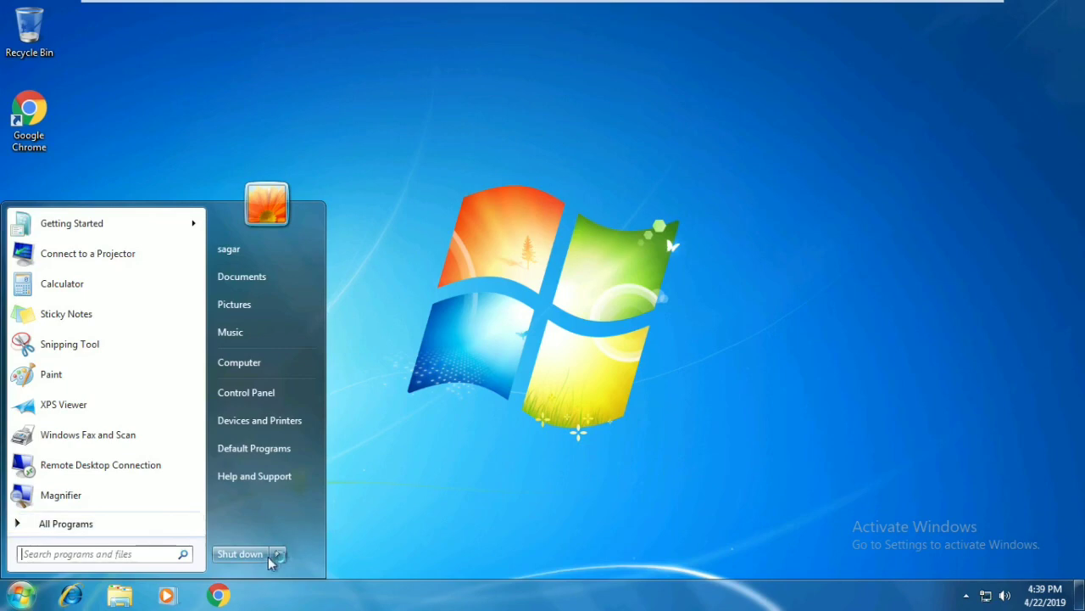